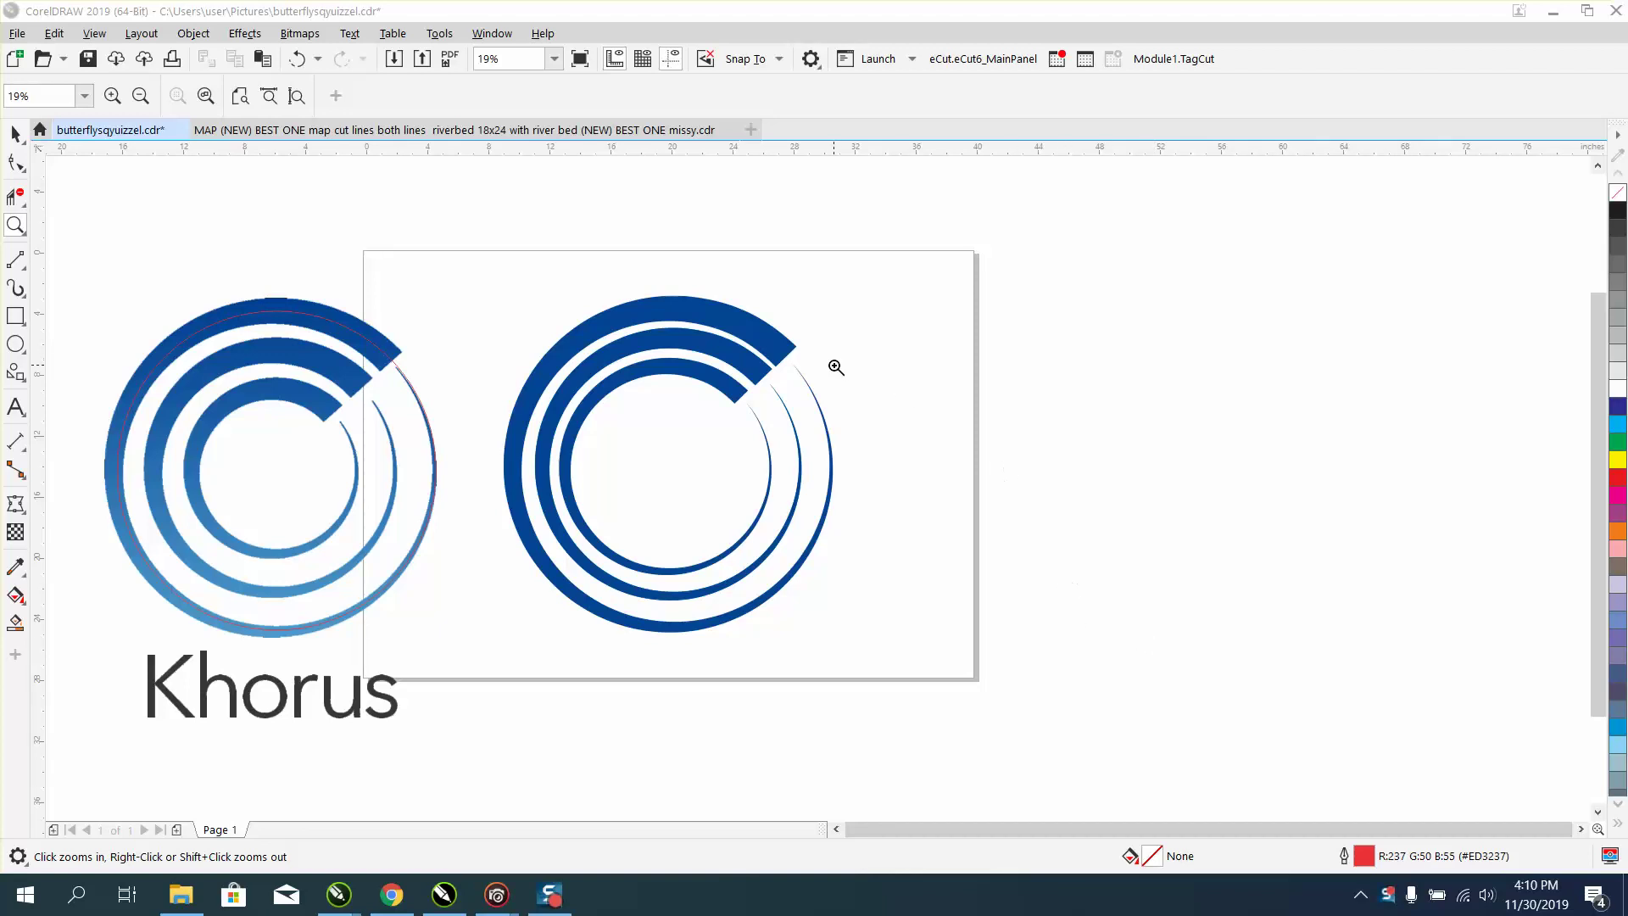
- Delete the two inner arcs of the right ring
click(14, 133)
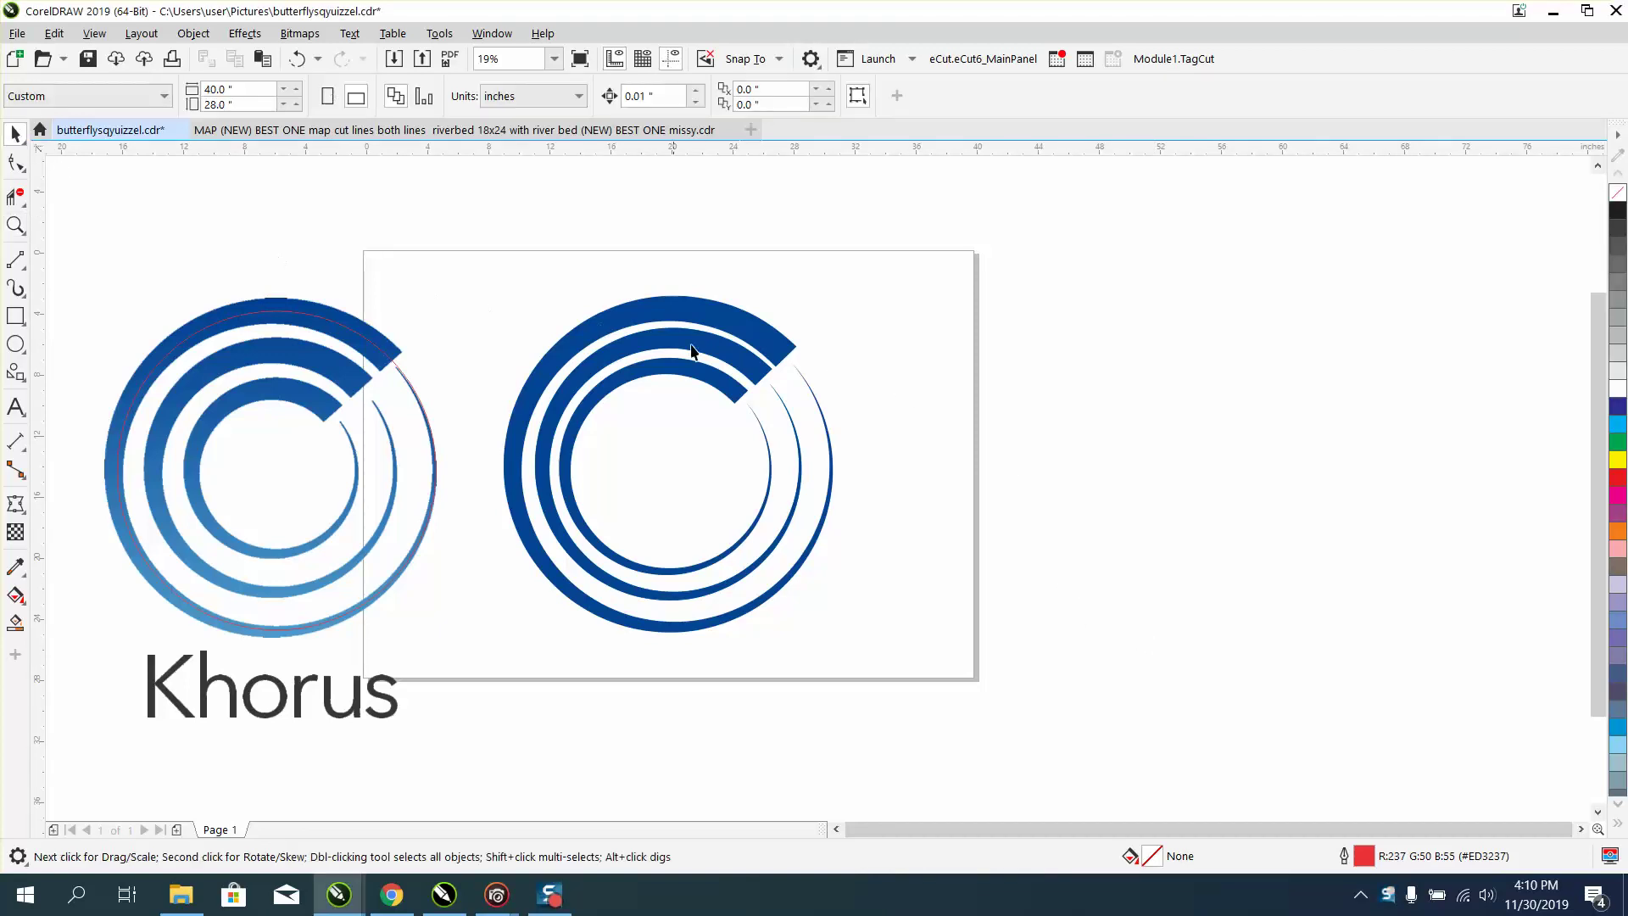
click(739, 361)
key(Delete)
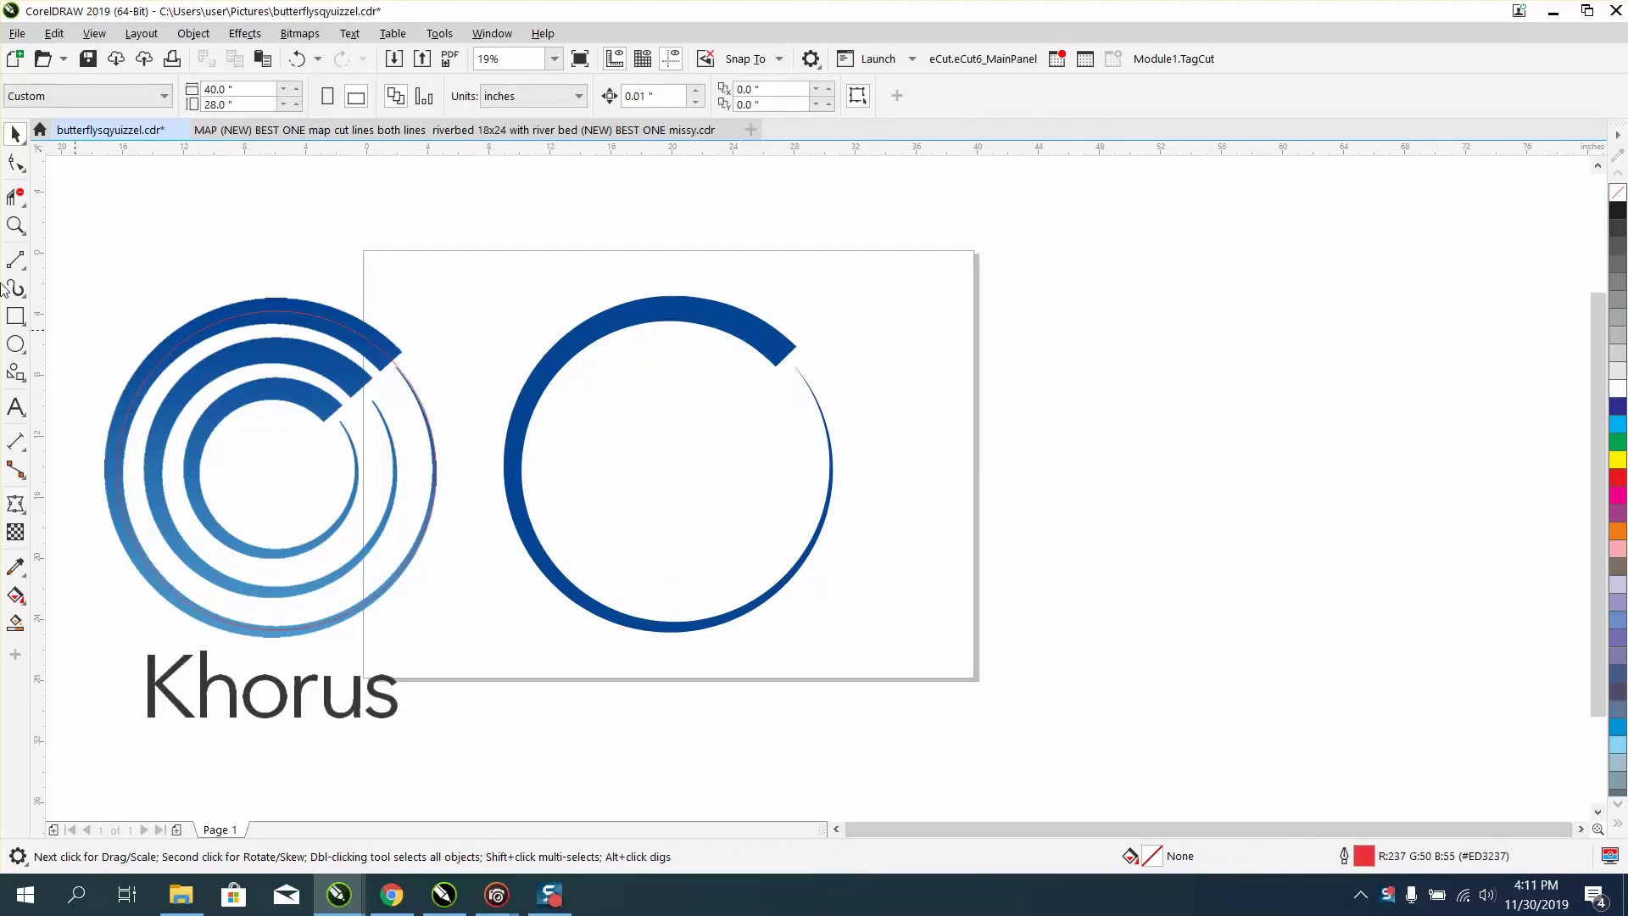
- Frame both logos in view and nudge the remaining right ring down and left
click(16, 224)
drag(366, 323, 413, 372)
scroll(643, 458, down, 2)
scroll(681, 476, down, 3)
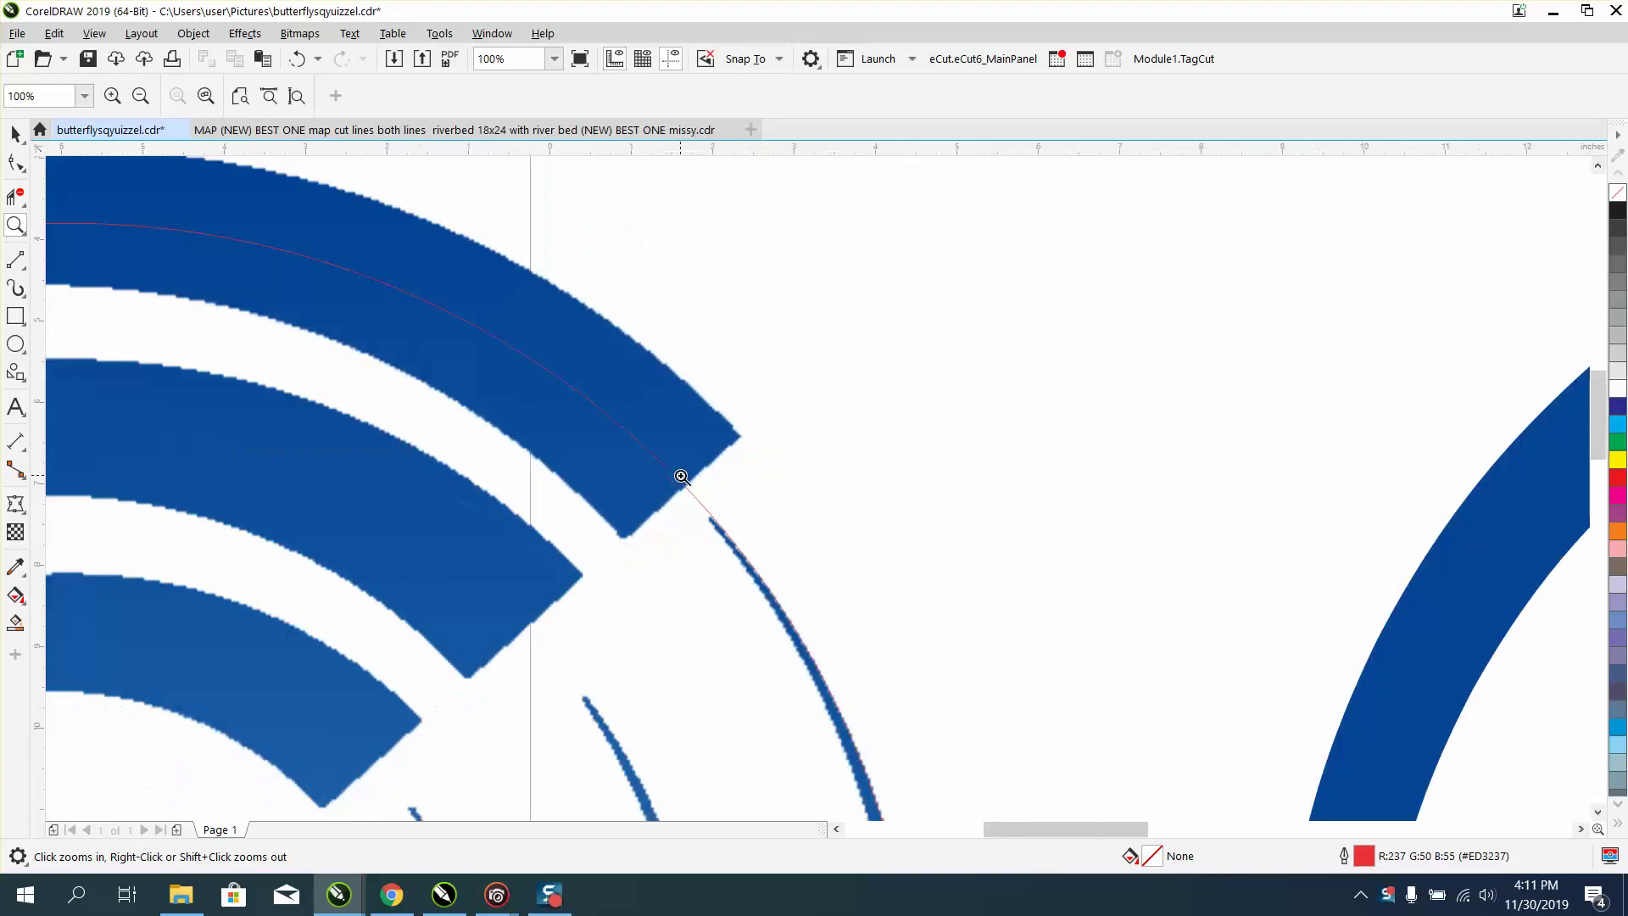
scroll(679, 478, down, 1)
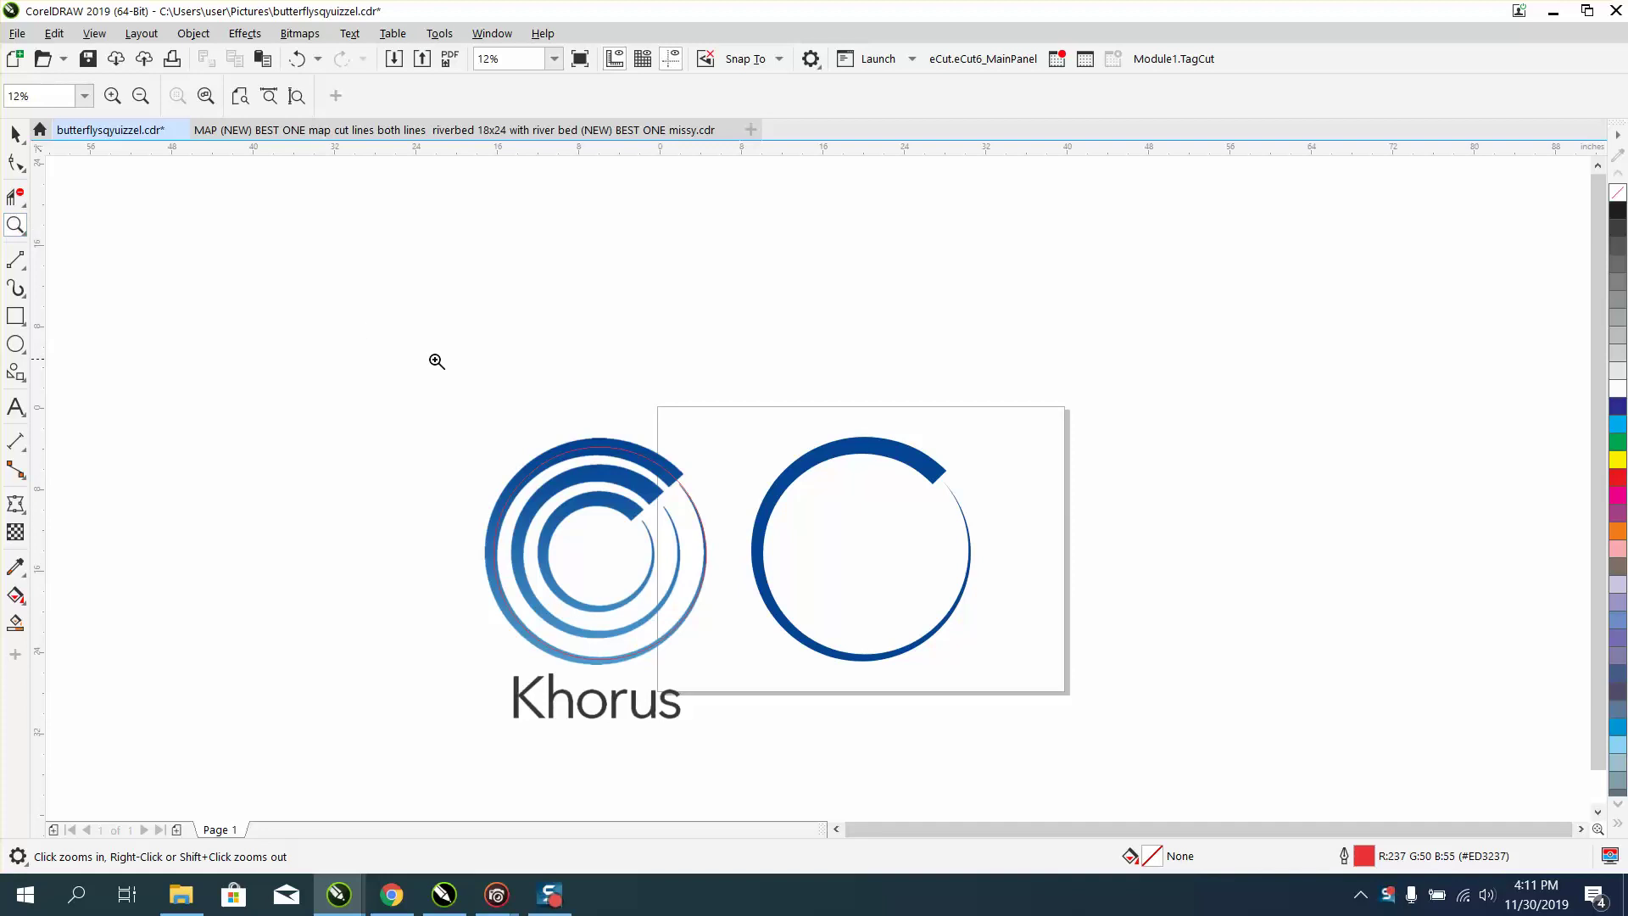
drag(432, 423, 1113, 676)
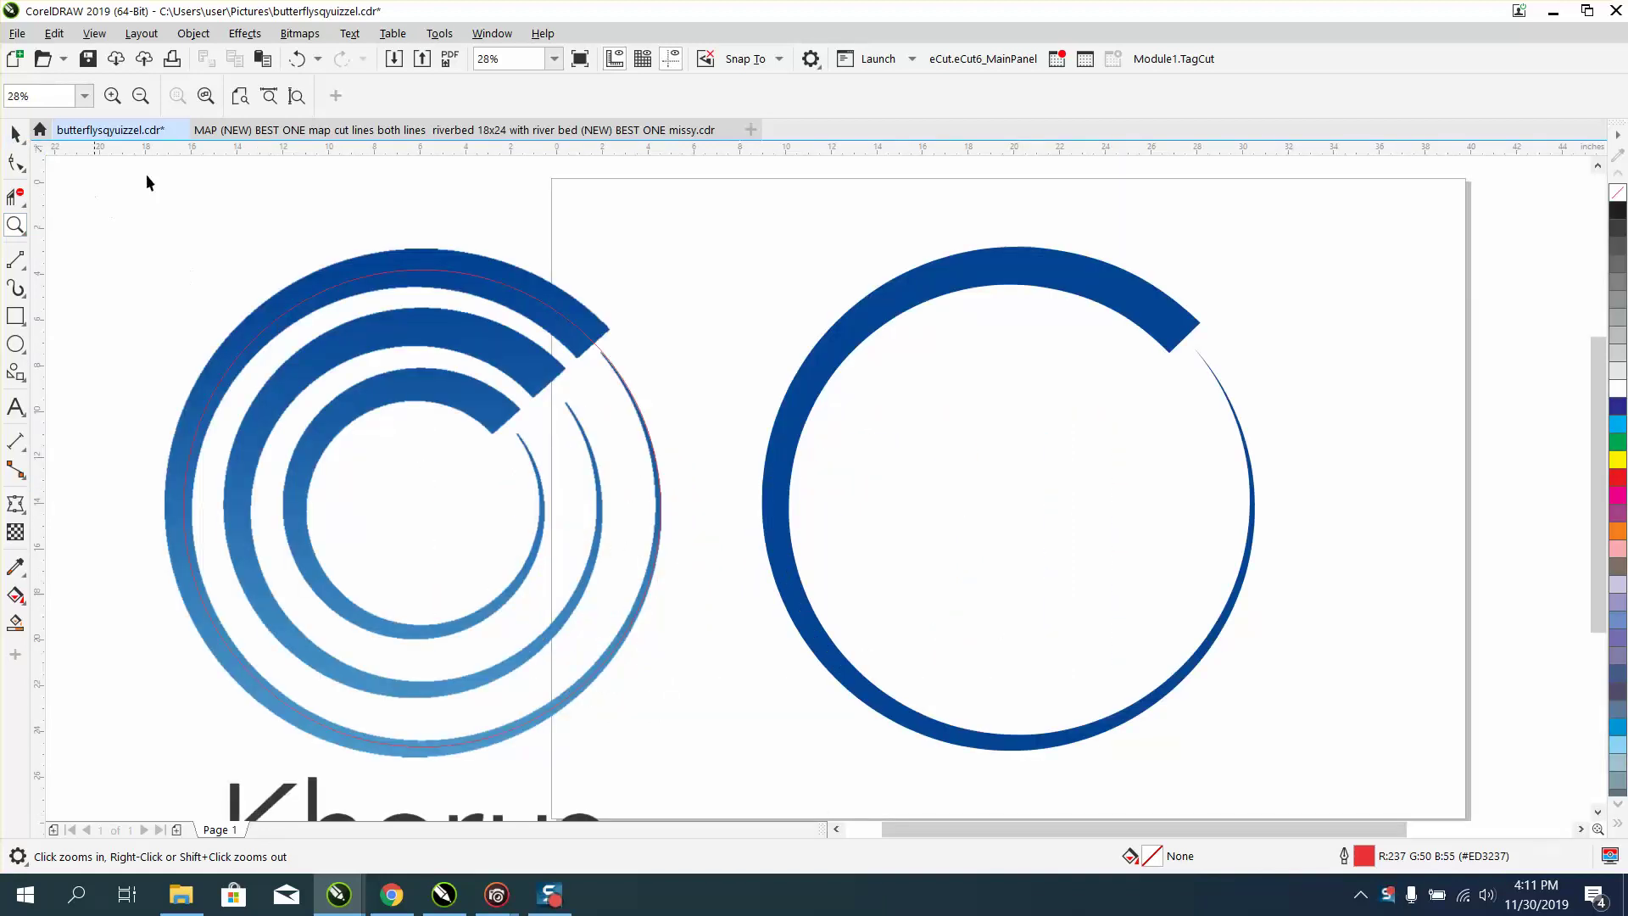
click(15, 134)
drag(994, 287, 964, 315)
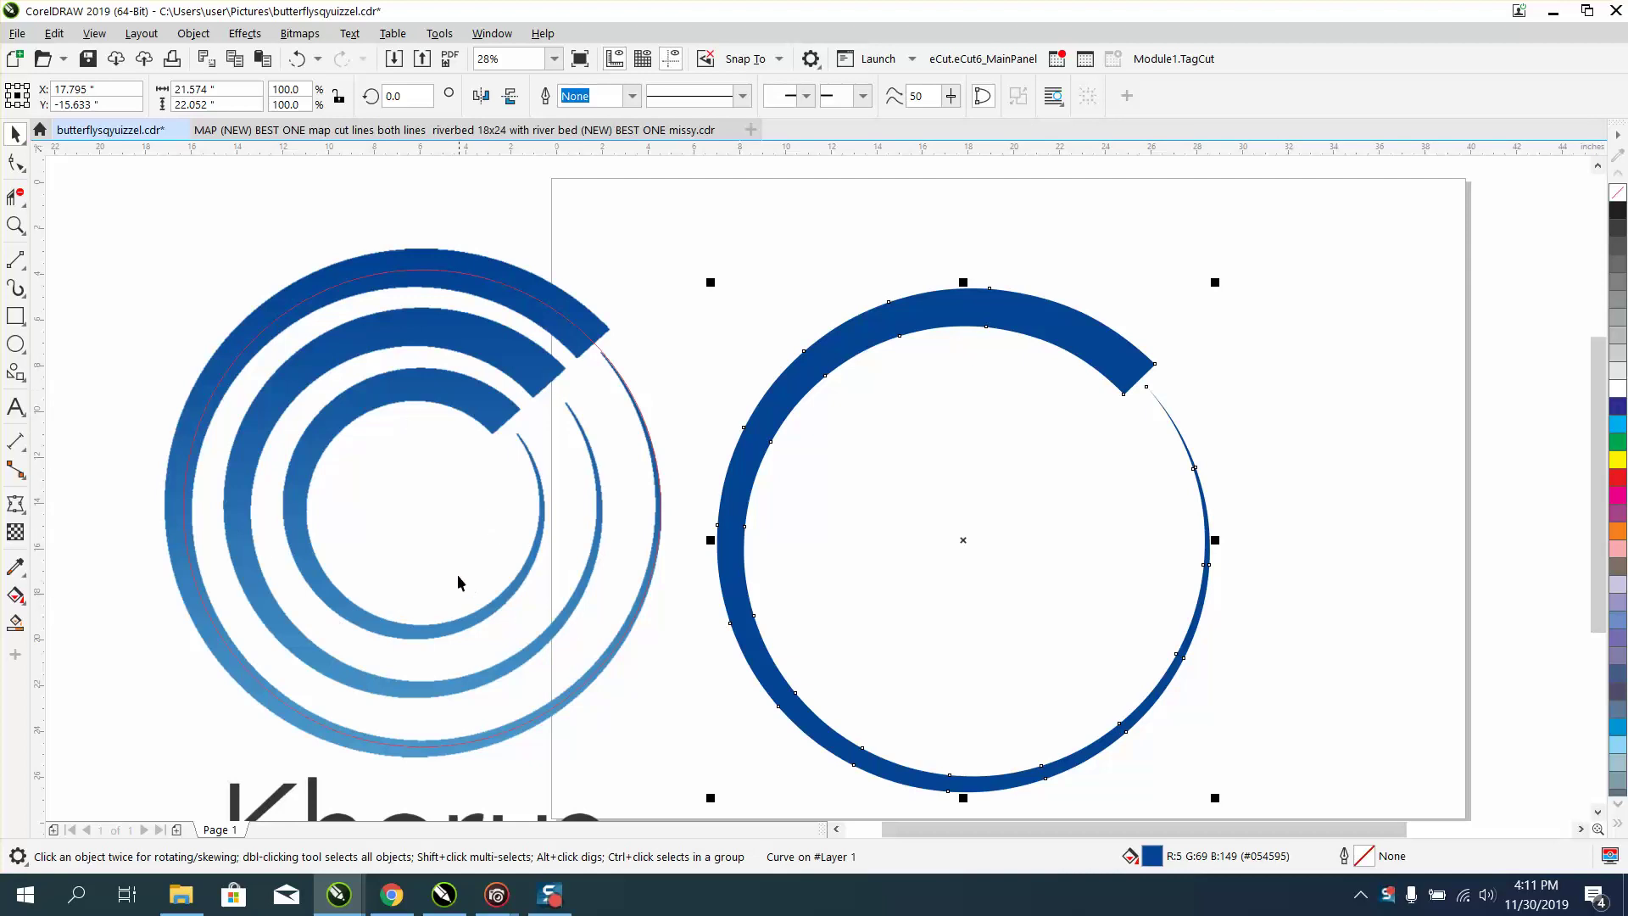
- Zoom in on the left Khorus logo
scroll(443, 567, down, 2)
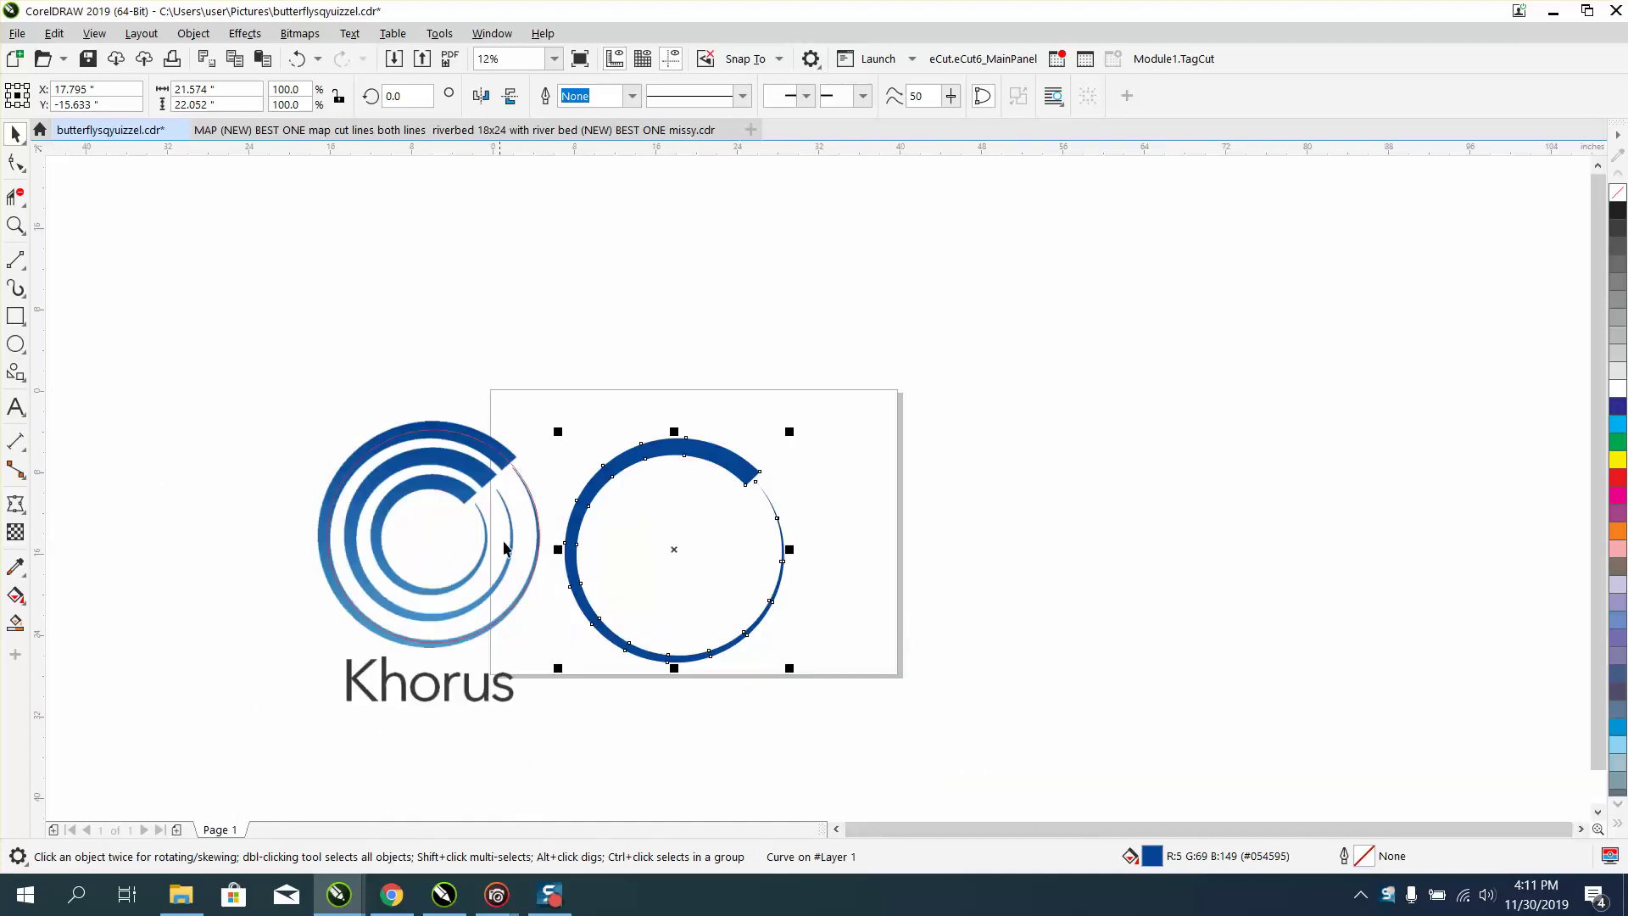
click(16, 225)
drag(294, 424, 691, 698)
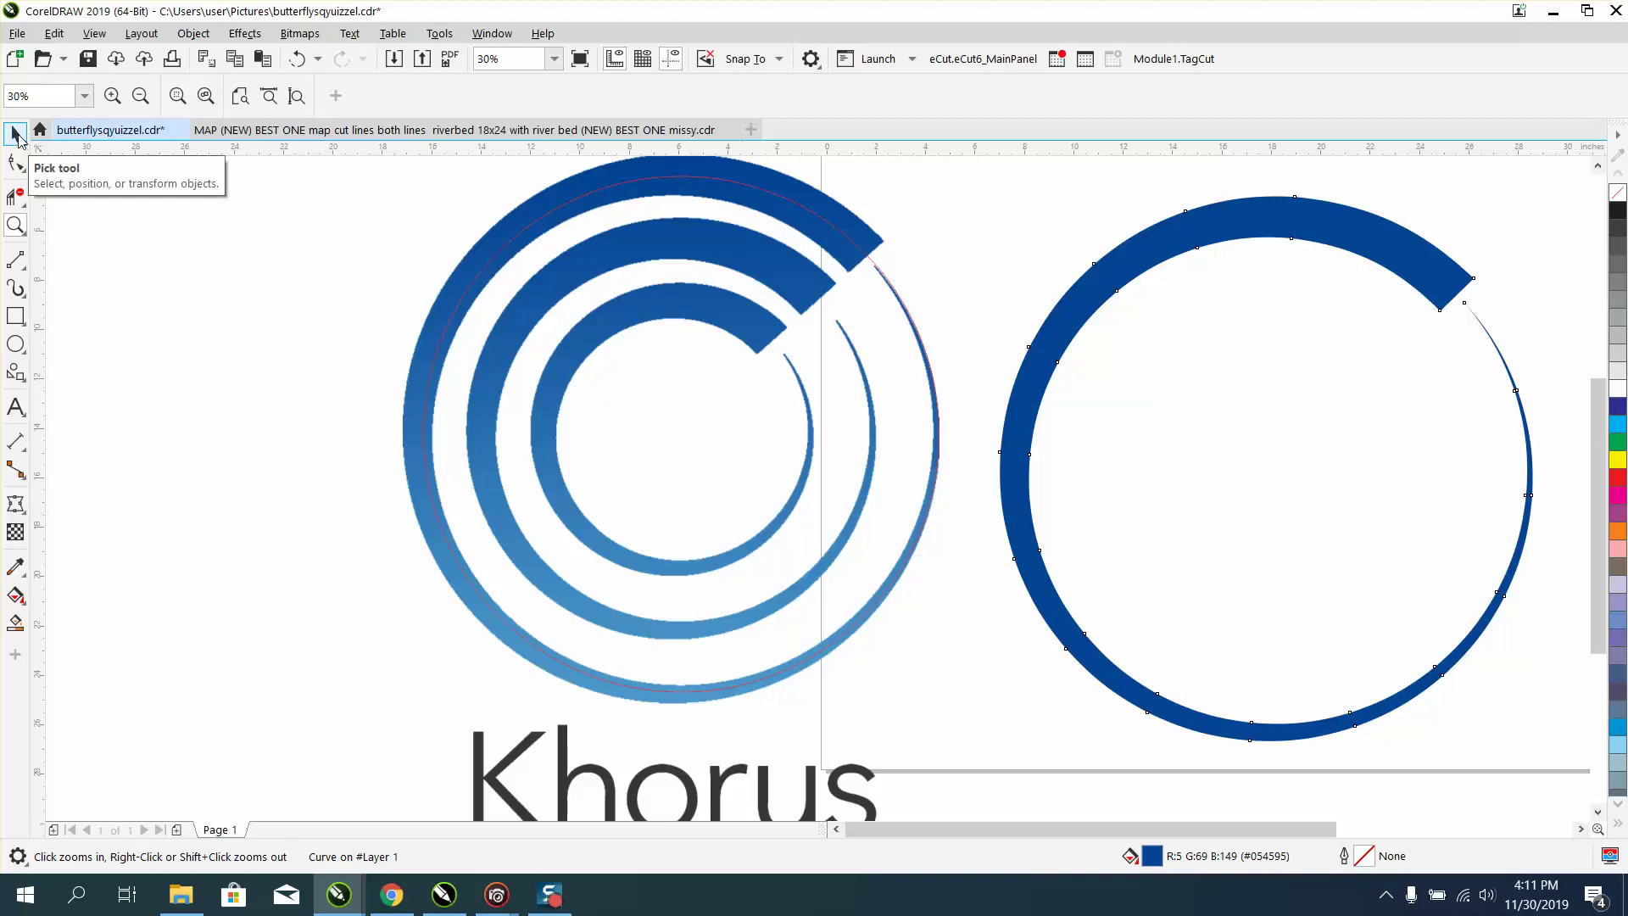
- Lock the Khorus logo bitmap in place with Object > Lock
click(17, 134)
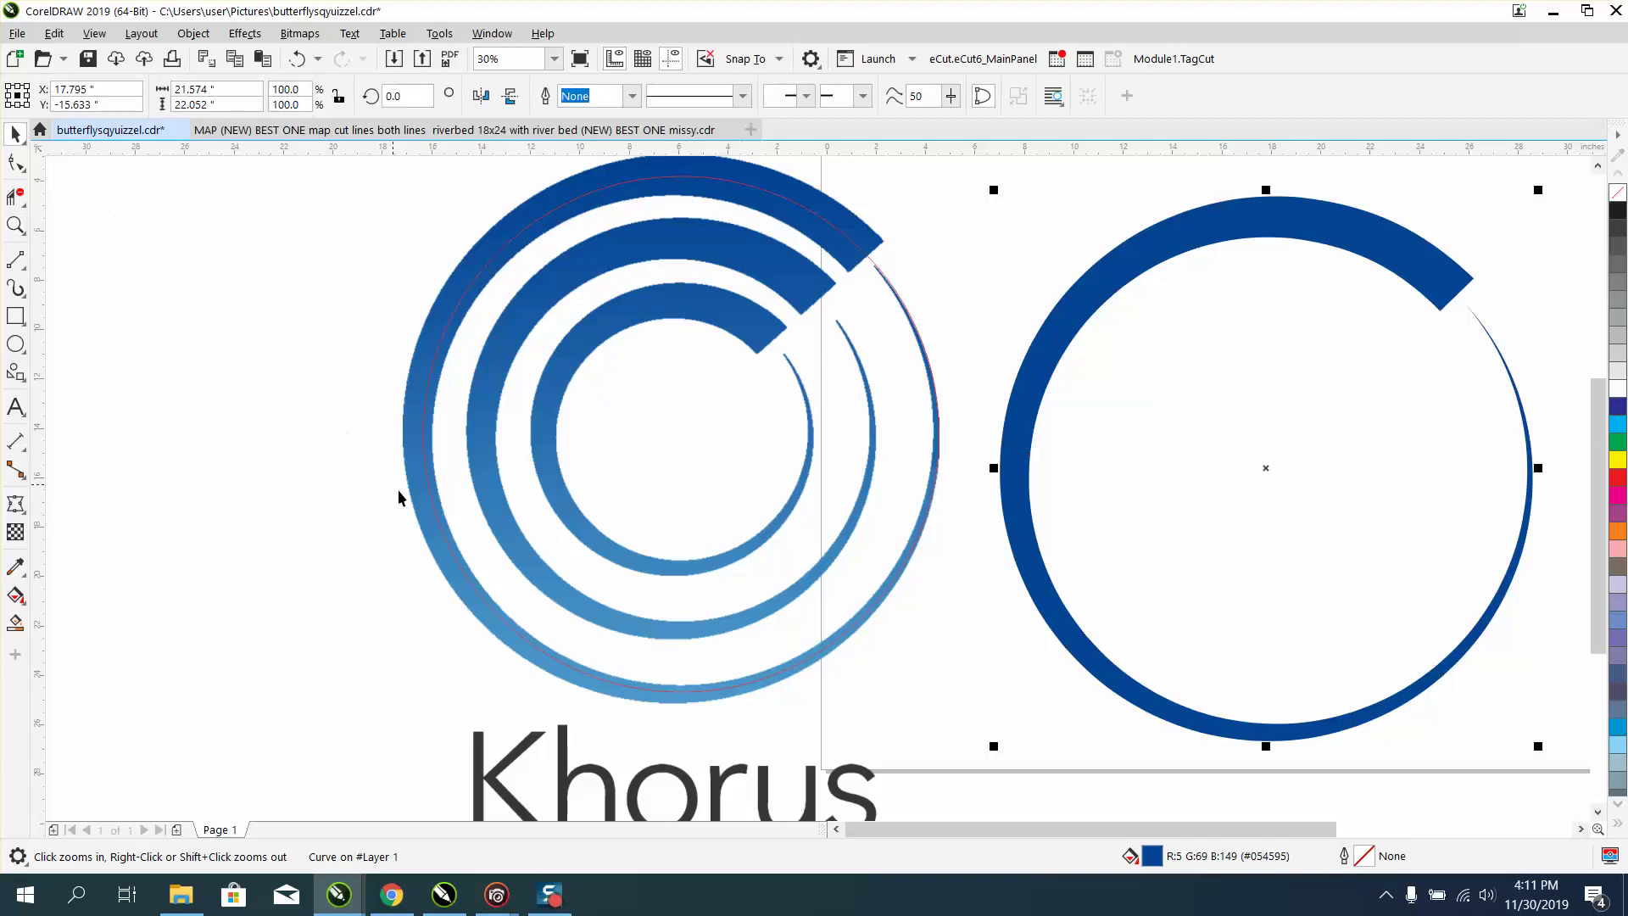
click(461, 576)
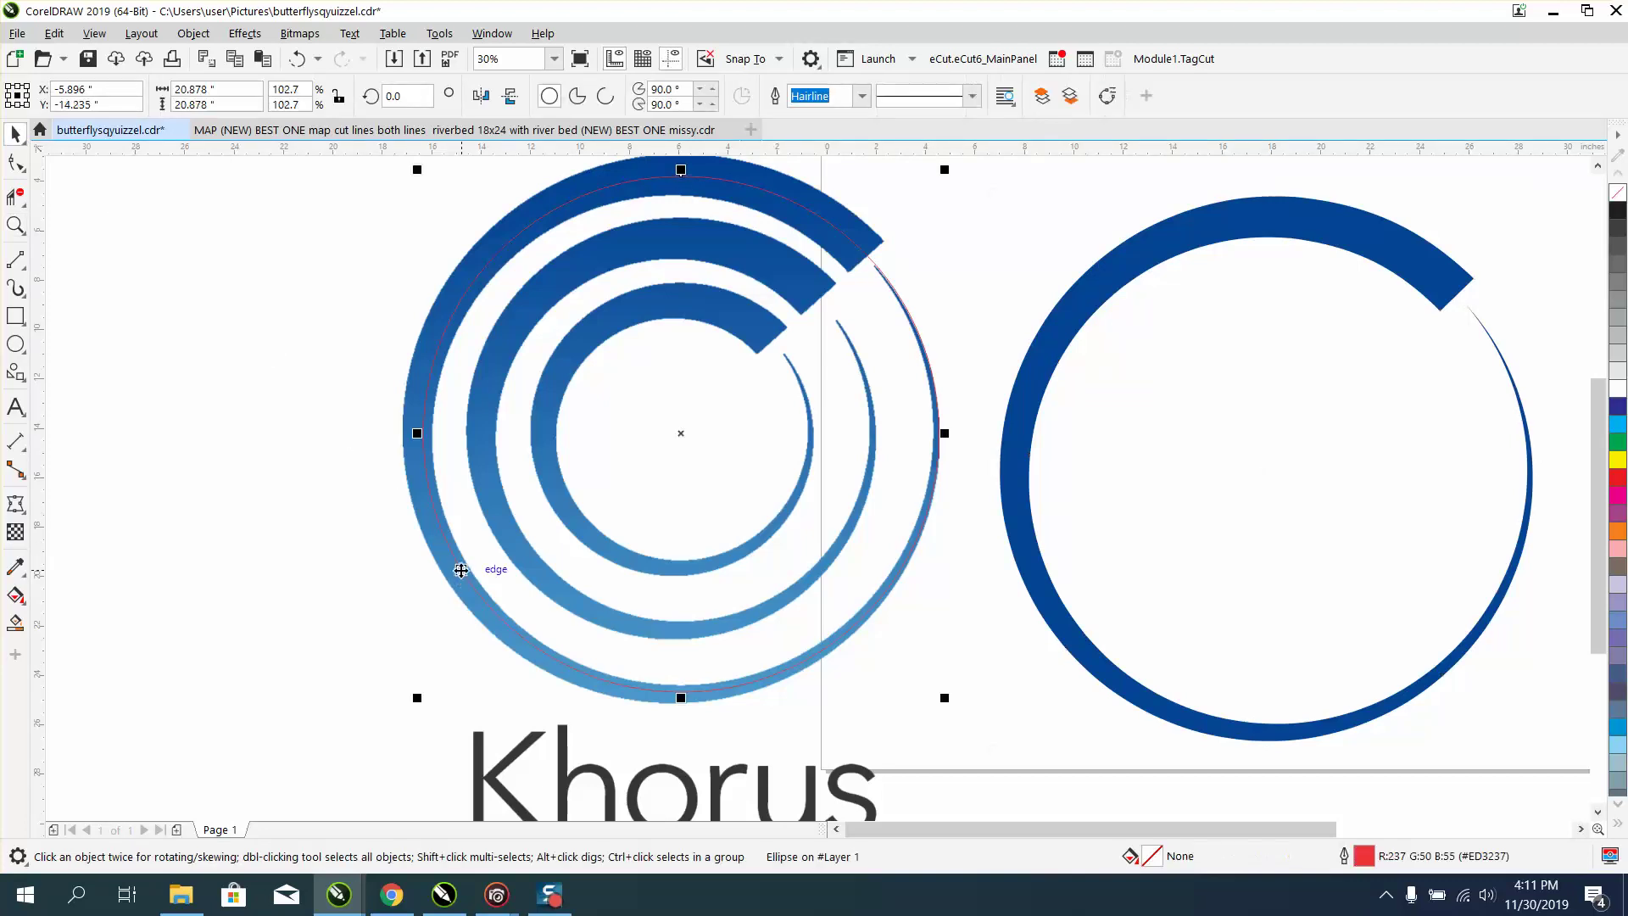
click(415, 704)
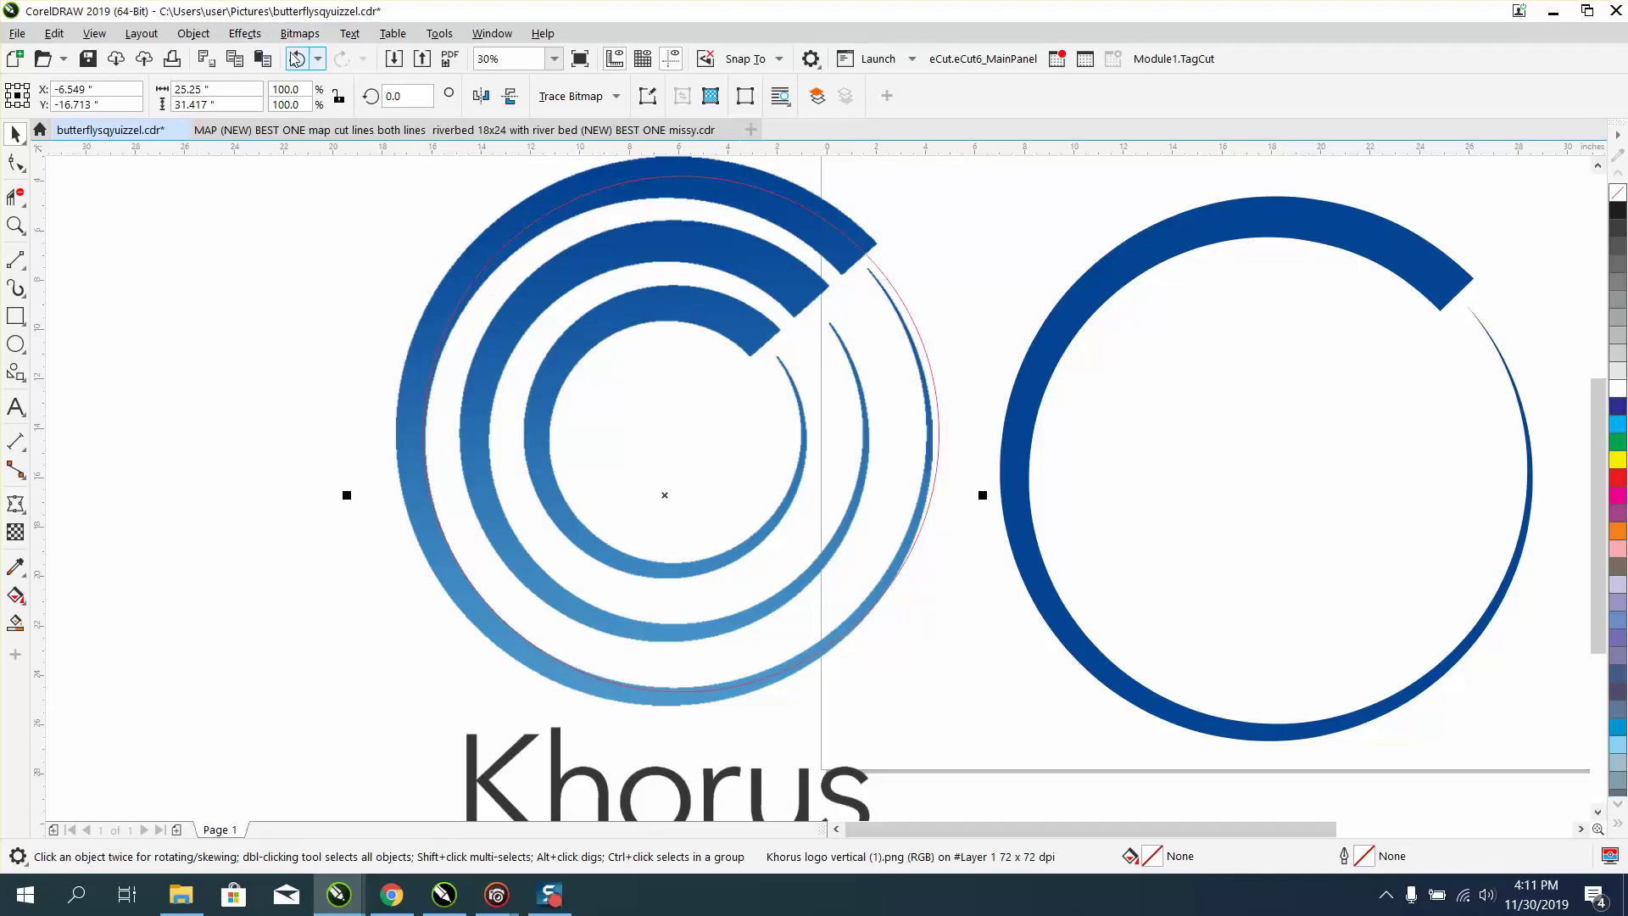
click(296, 59)
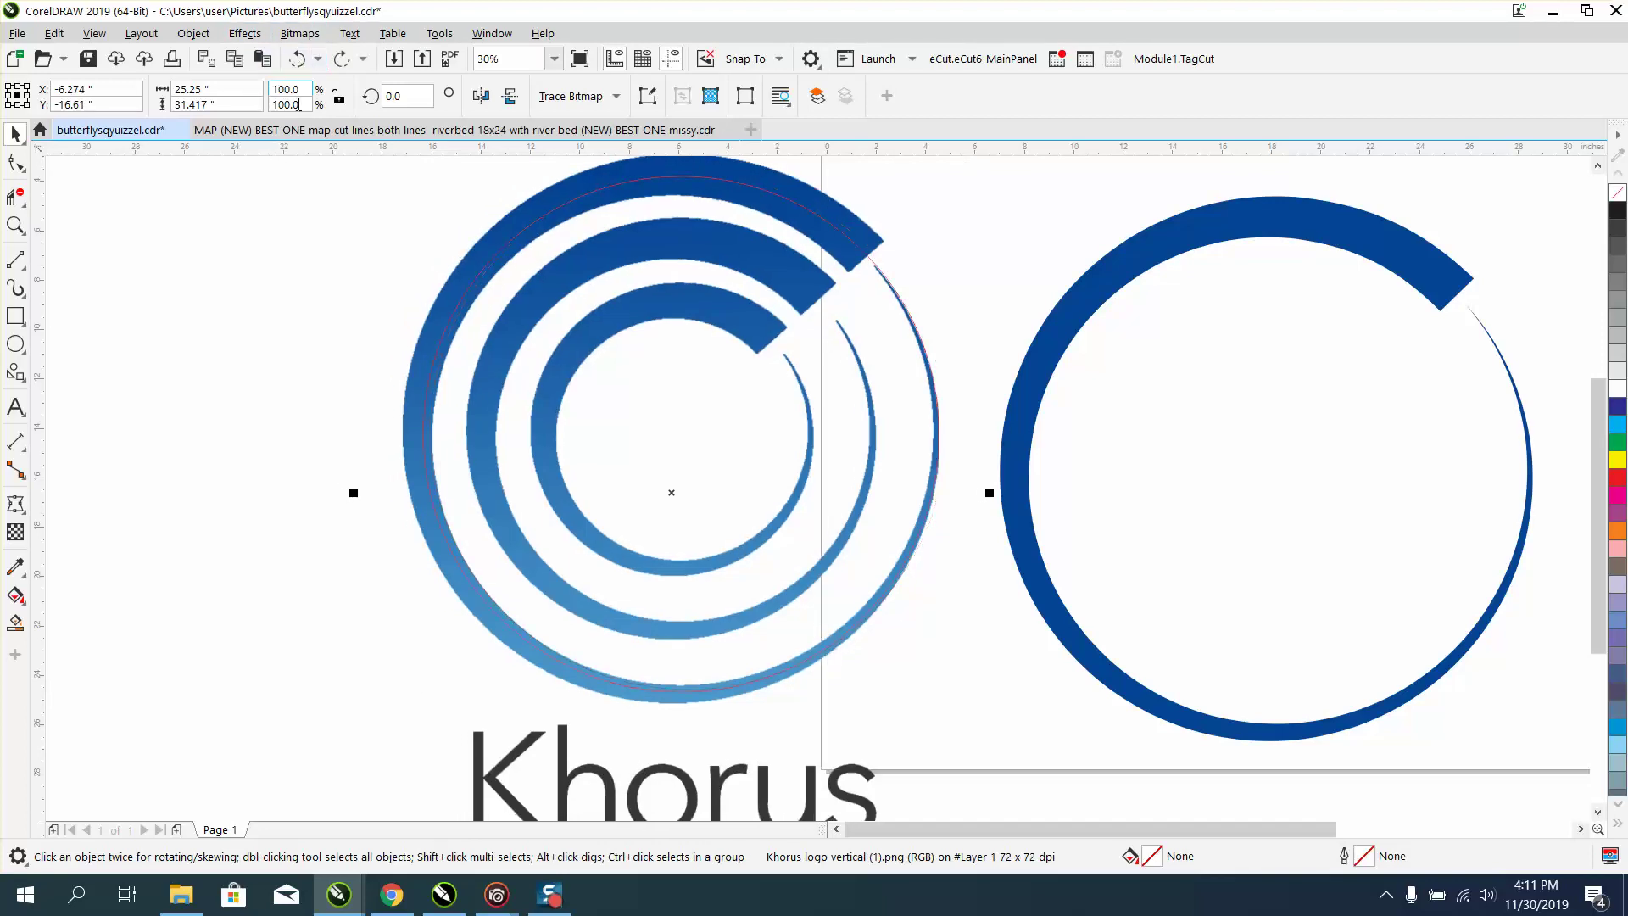
click(190, 35)
mouse_move(374, 421)
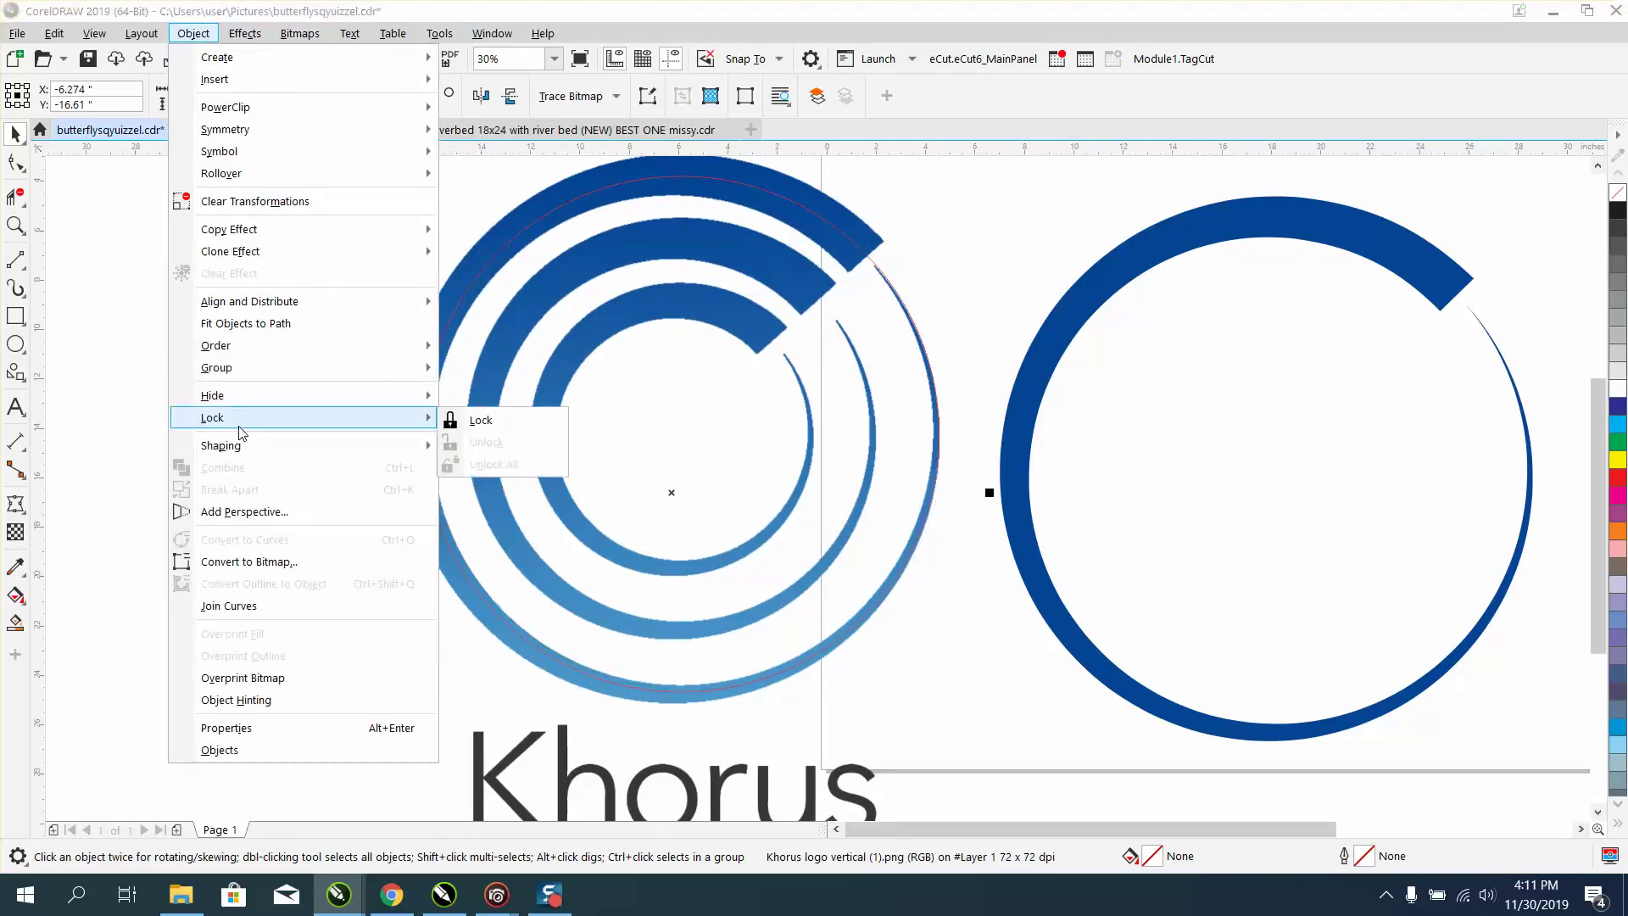
click(472, 424)
click(272, 407)
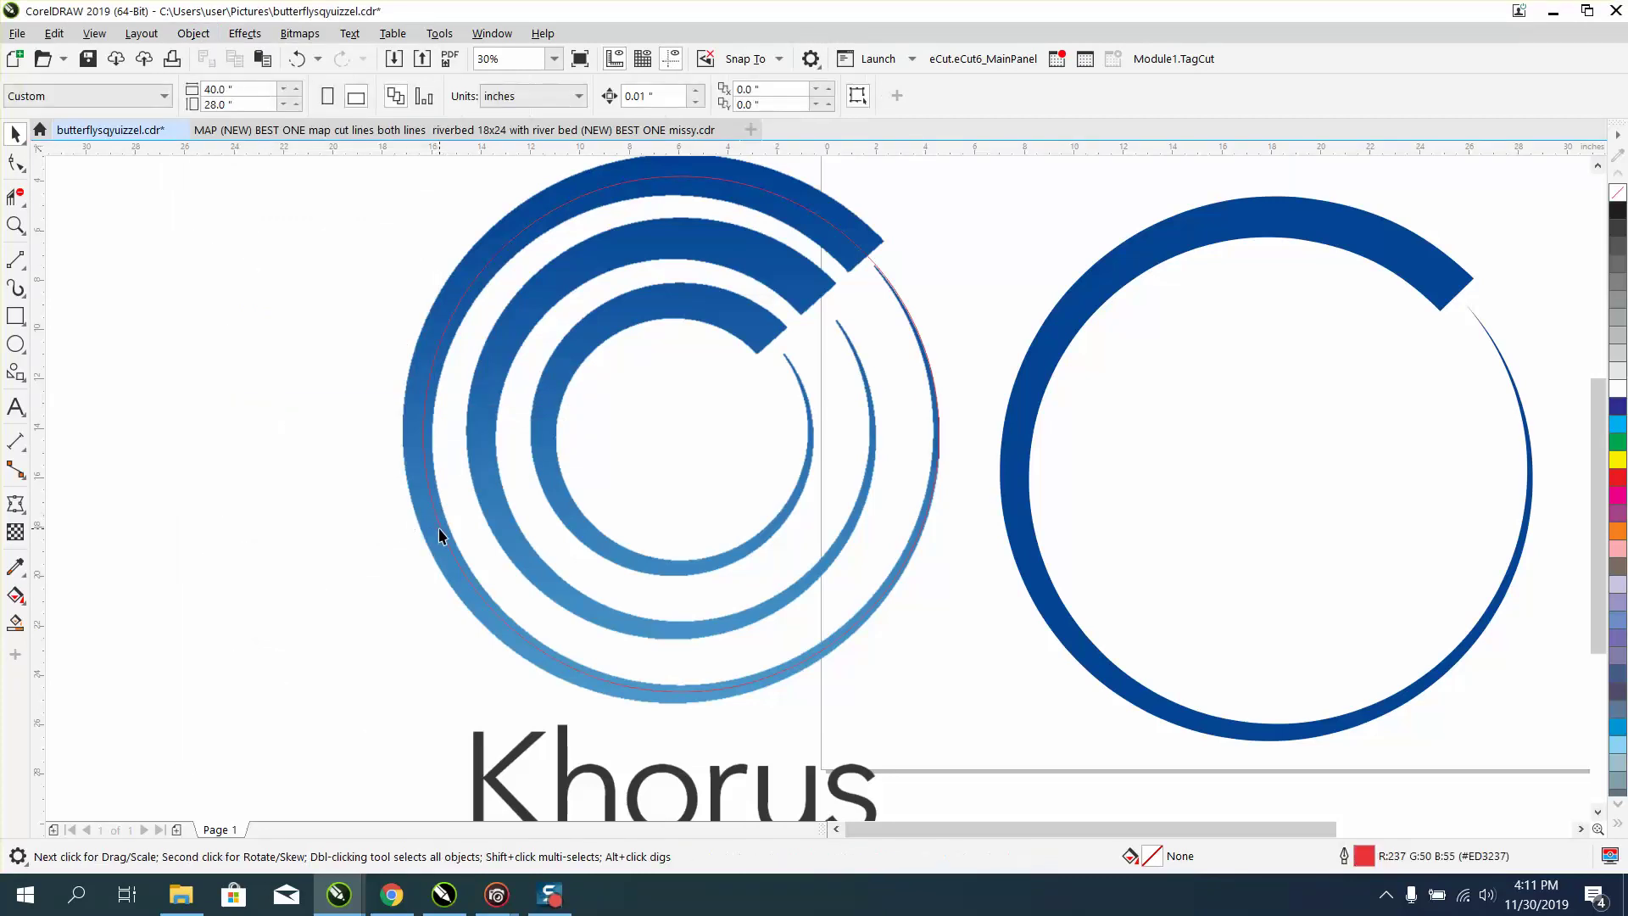
- Slightly enlarge the logo's thin outer ellipse to fit the ring
click(440, 535)
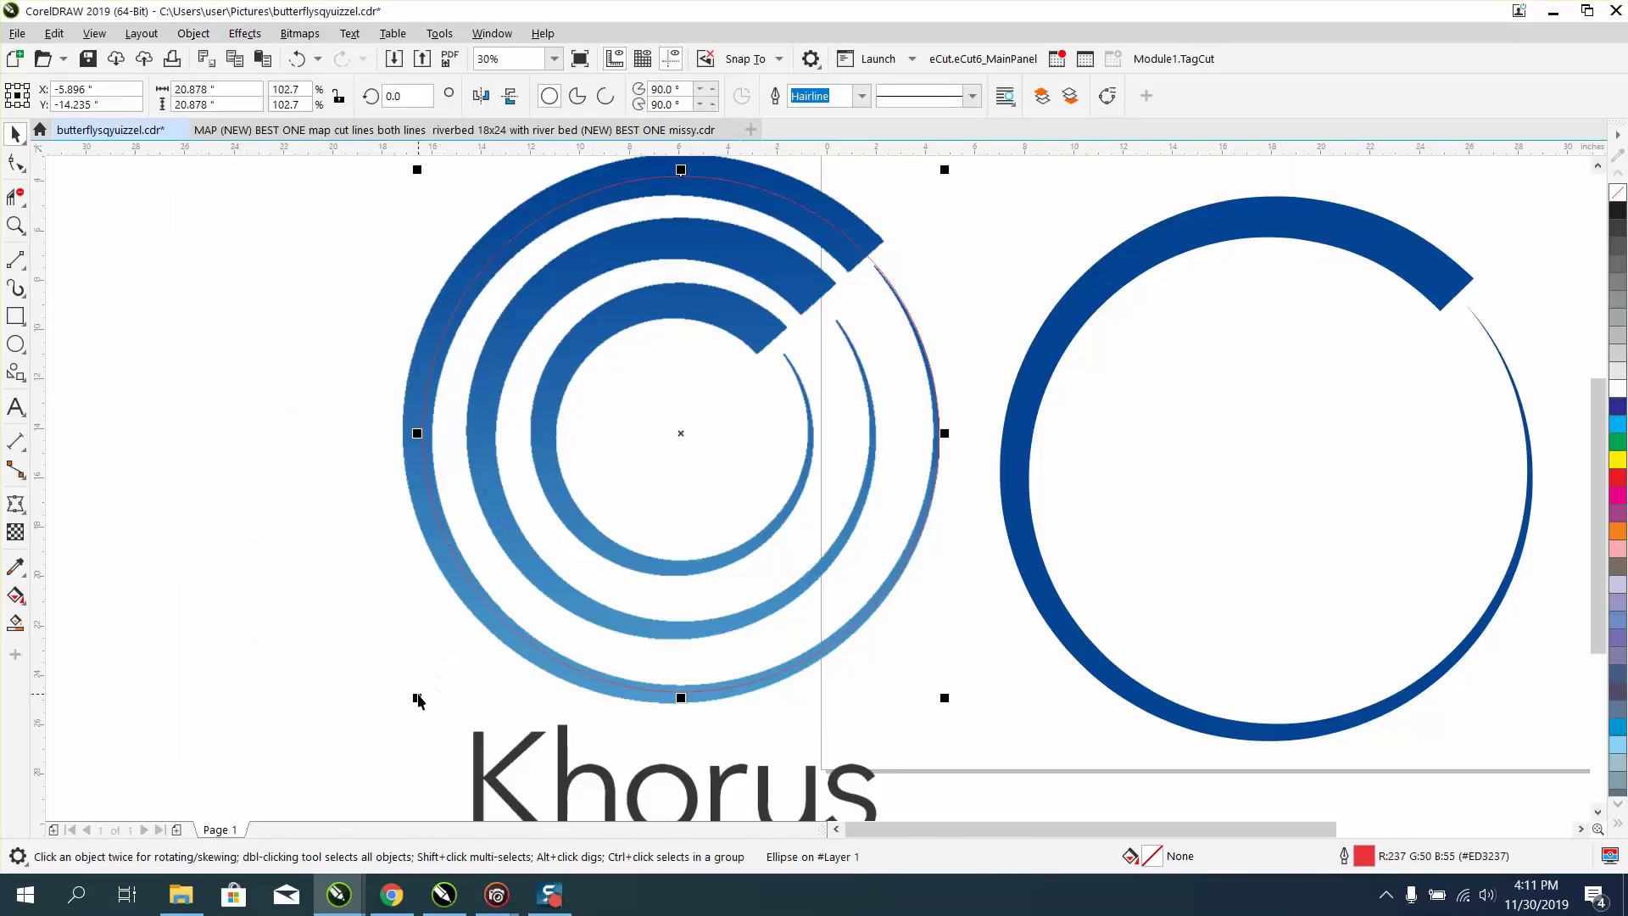
drag(419, 700, 390, 712)
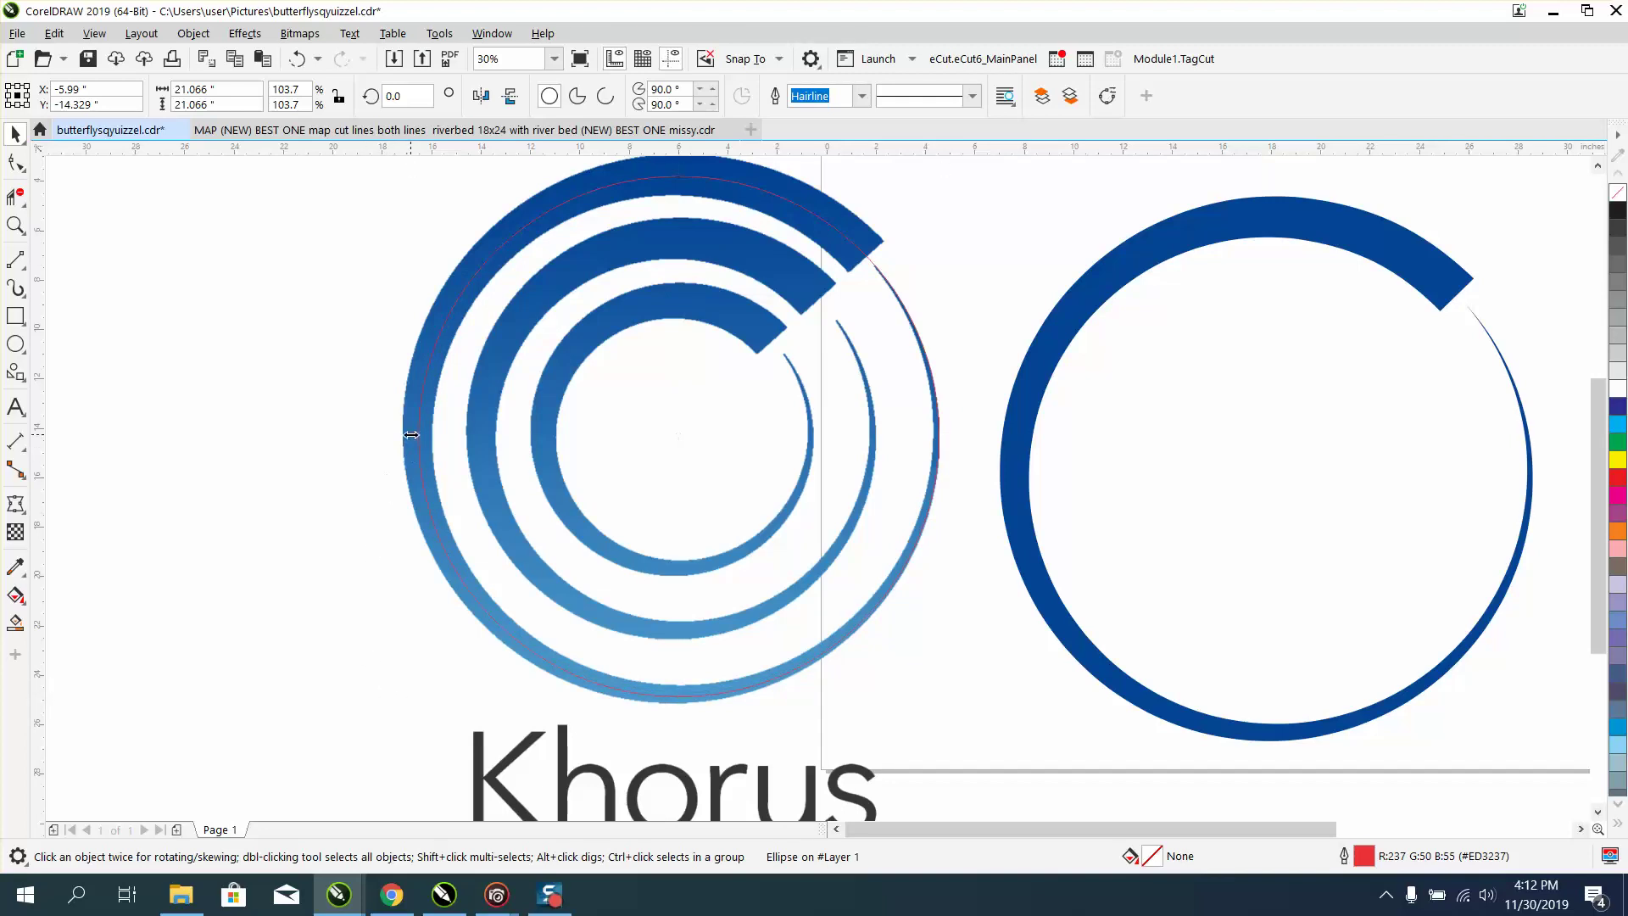
drag(410, 435, 416, 435)
drag(945, 702, 943, 699)
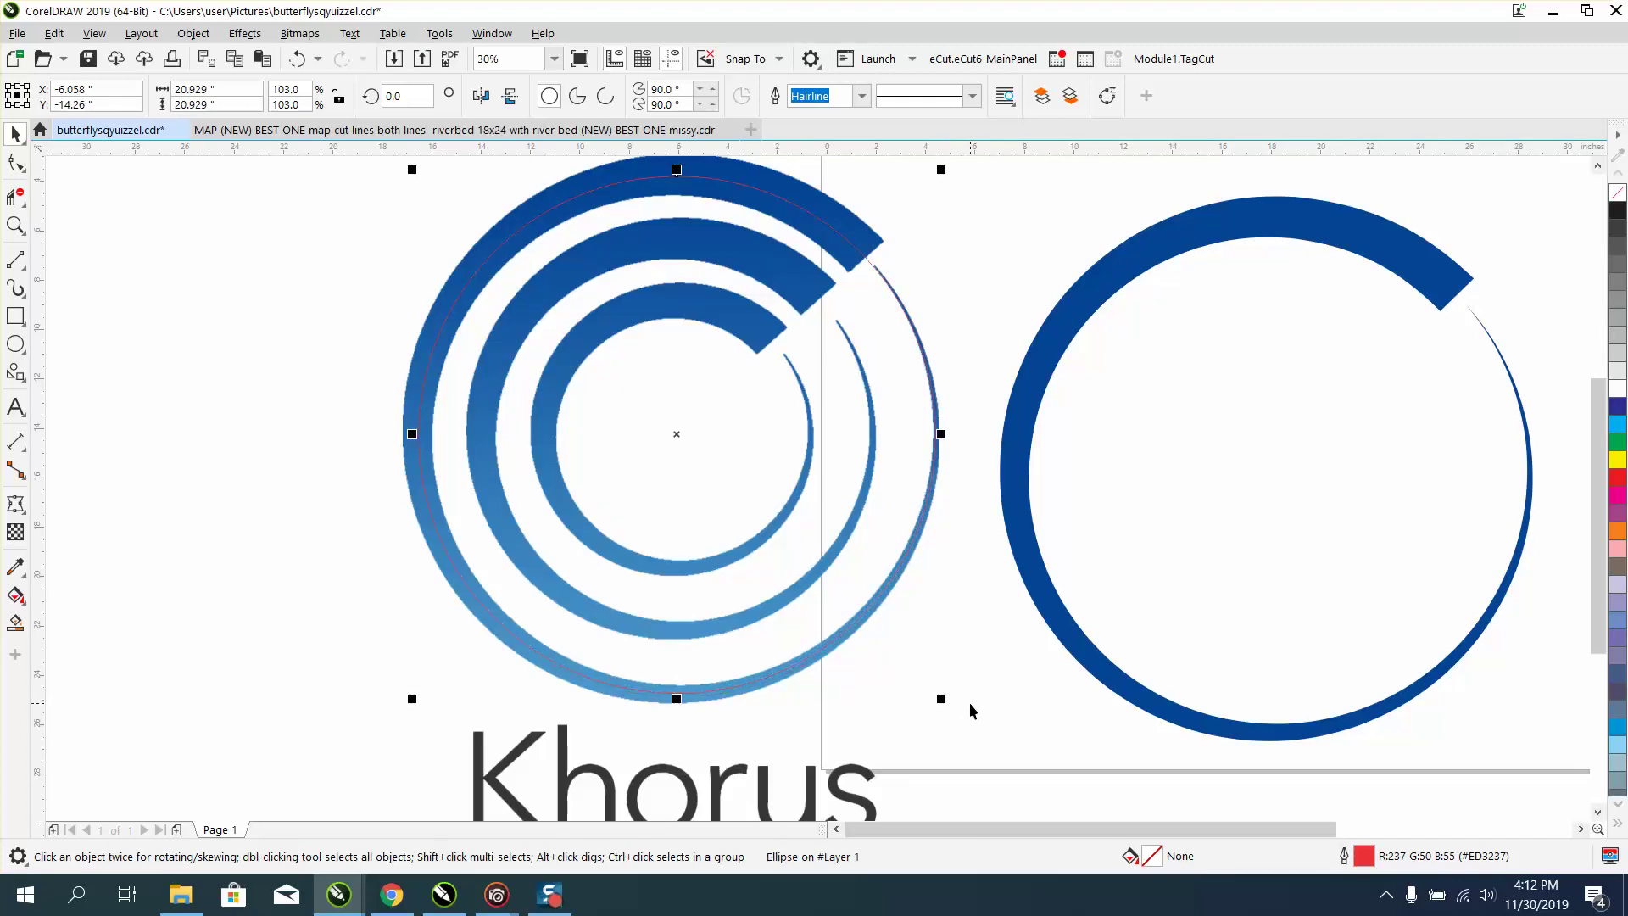
- Move the tapered ring to the left of the logo
click(1085, 315)
scroll(1187, 402, down, 3)
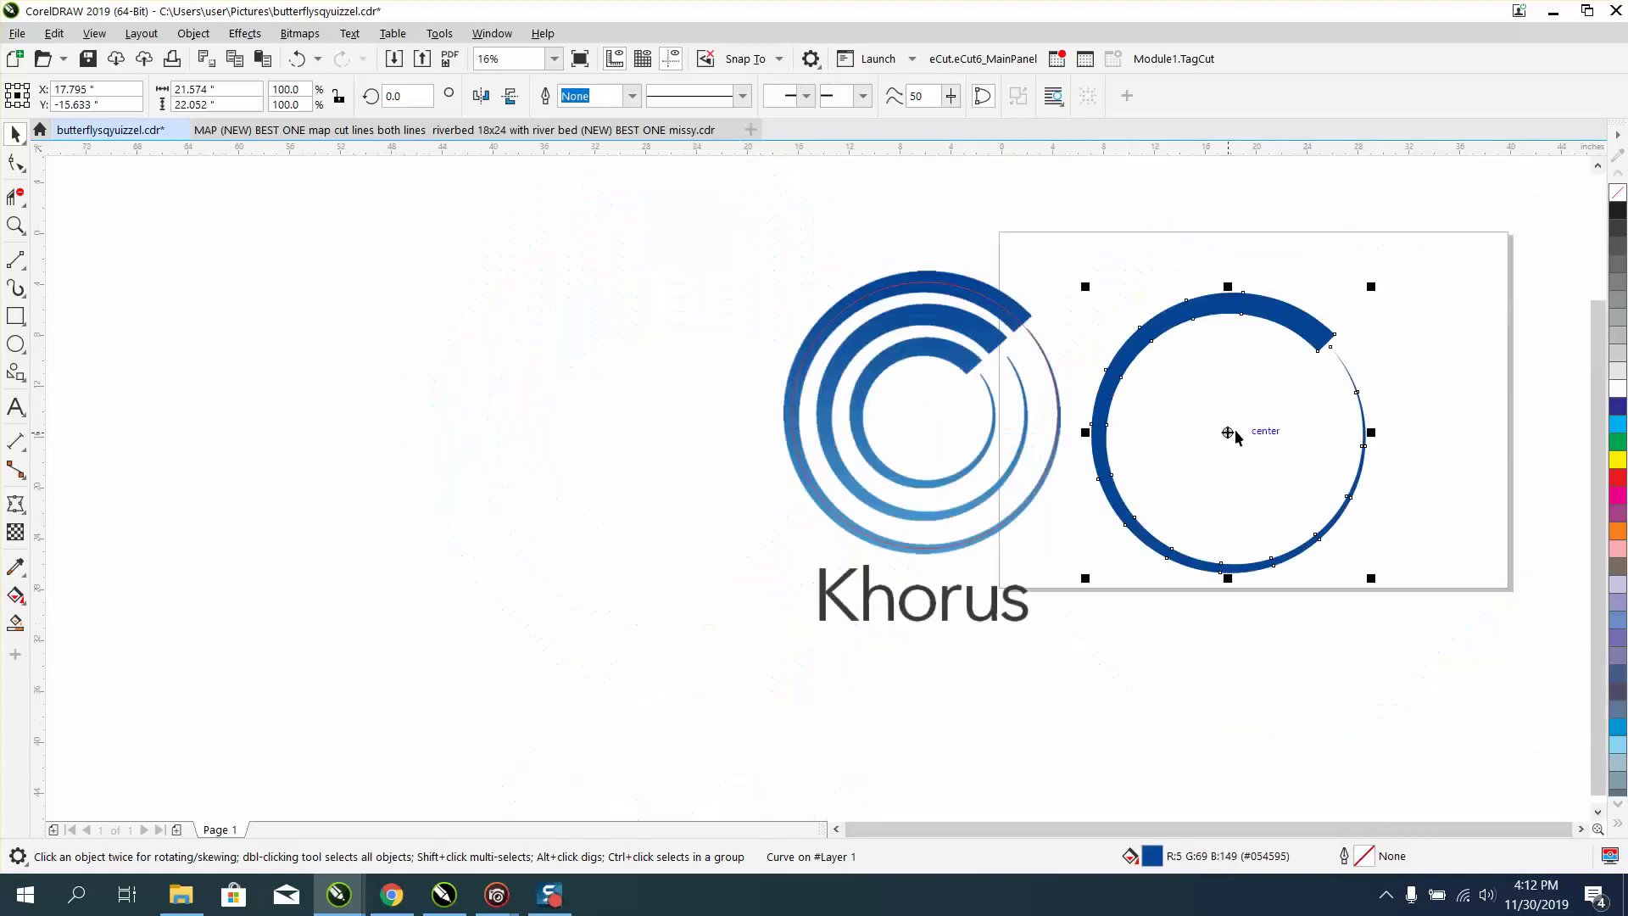
drag(1229, 433, 364, 416)
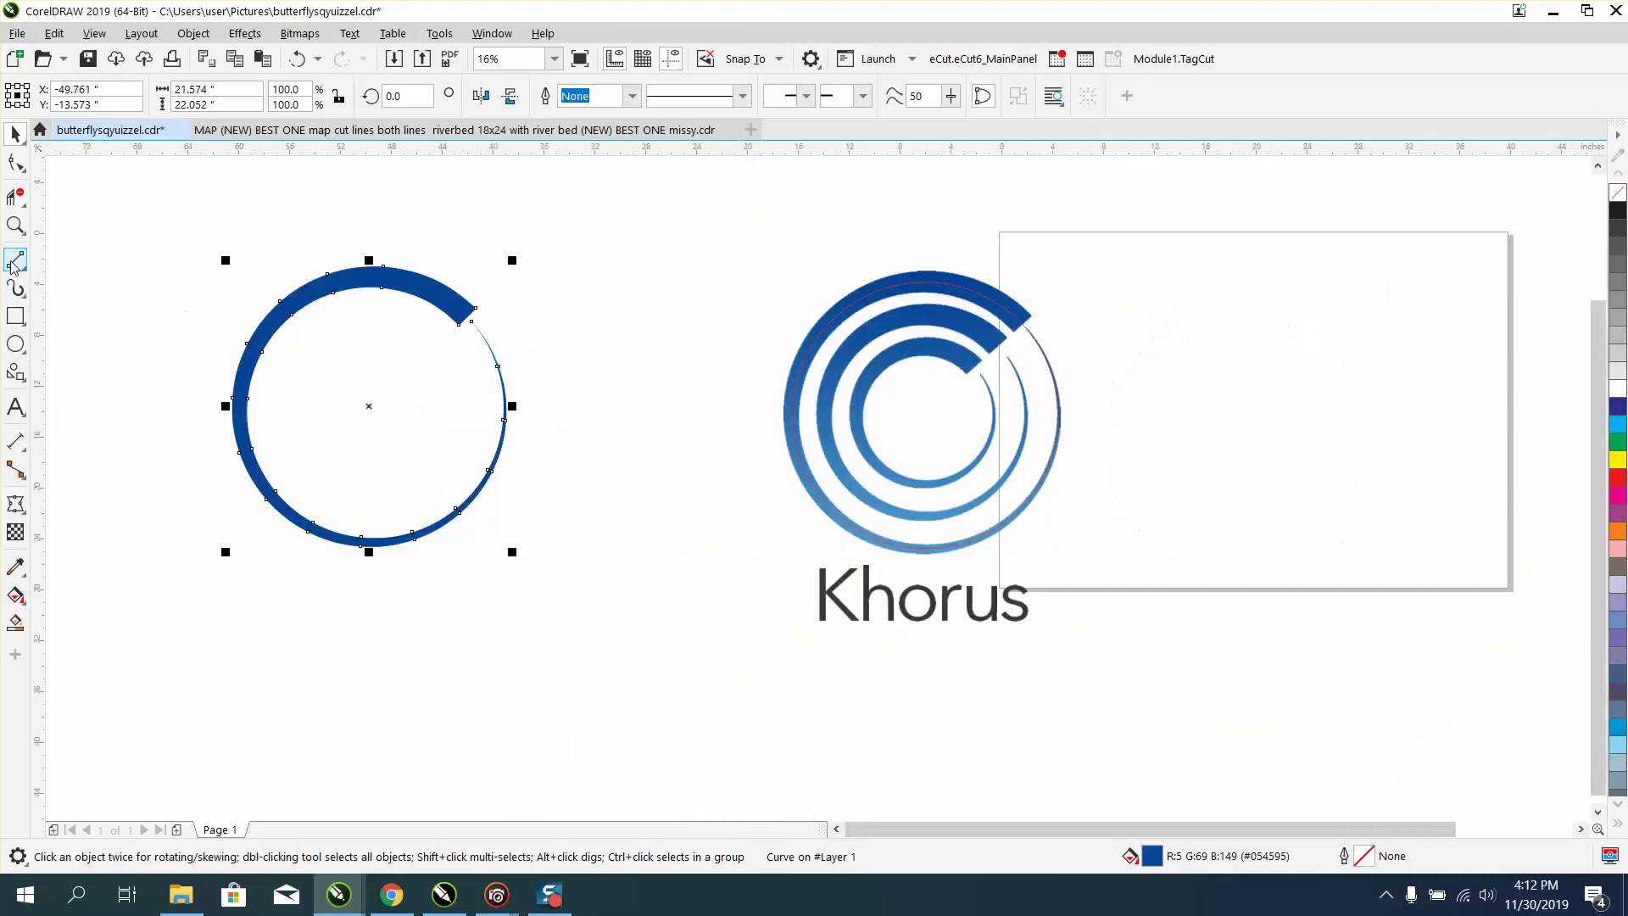
- Draw a short two-point line at the arc's end and zoom closely on the gap
click(16, 224)
drag(767, 255, 1169, 507)
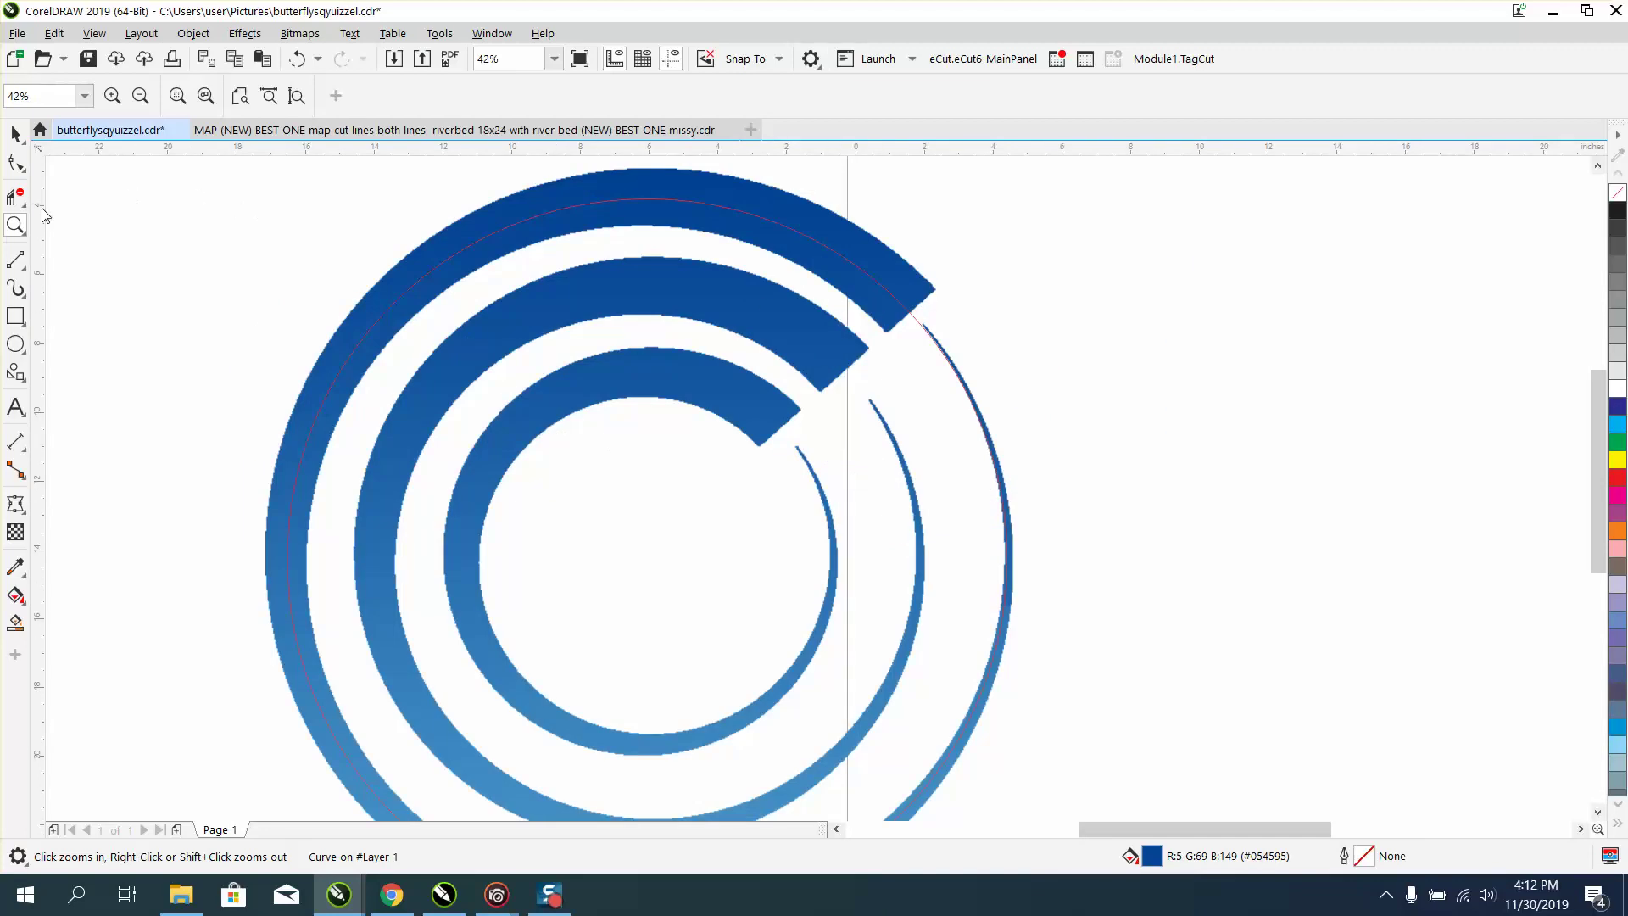
click(24, 269)
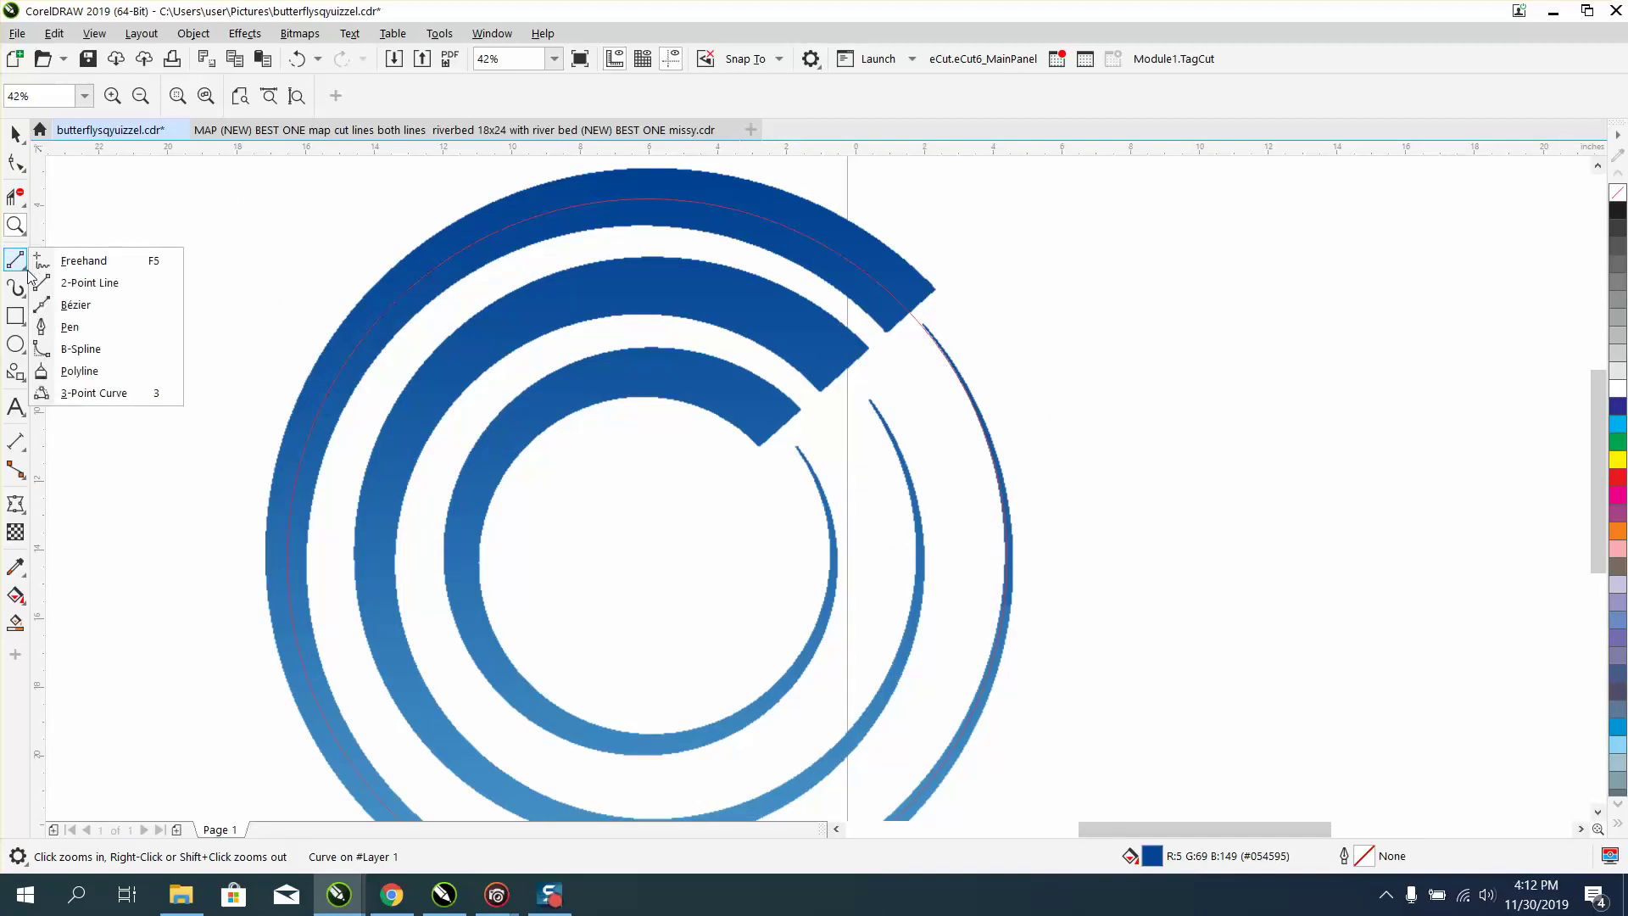
click(74, 282)
drag(920, 313, 904, 307)
key(Escape)
key(z)
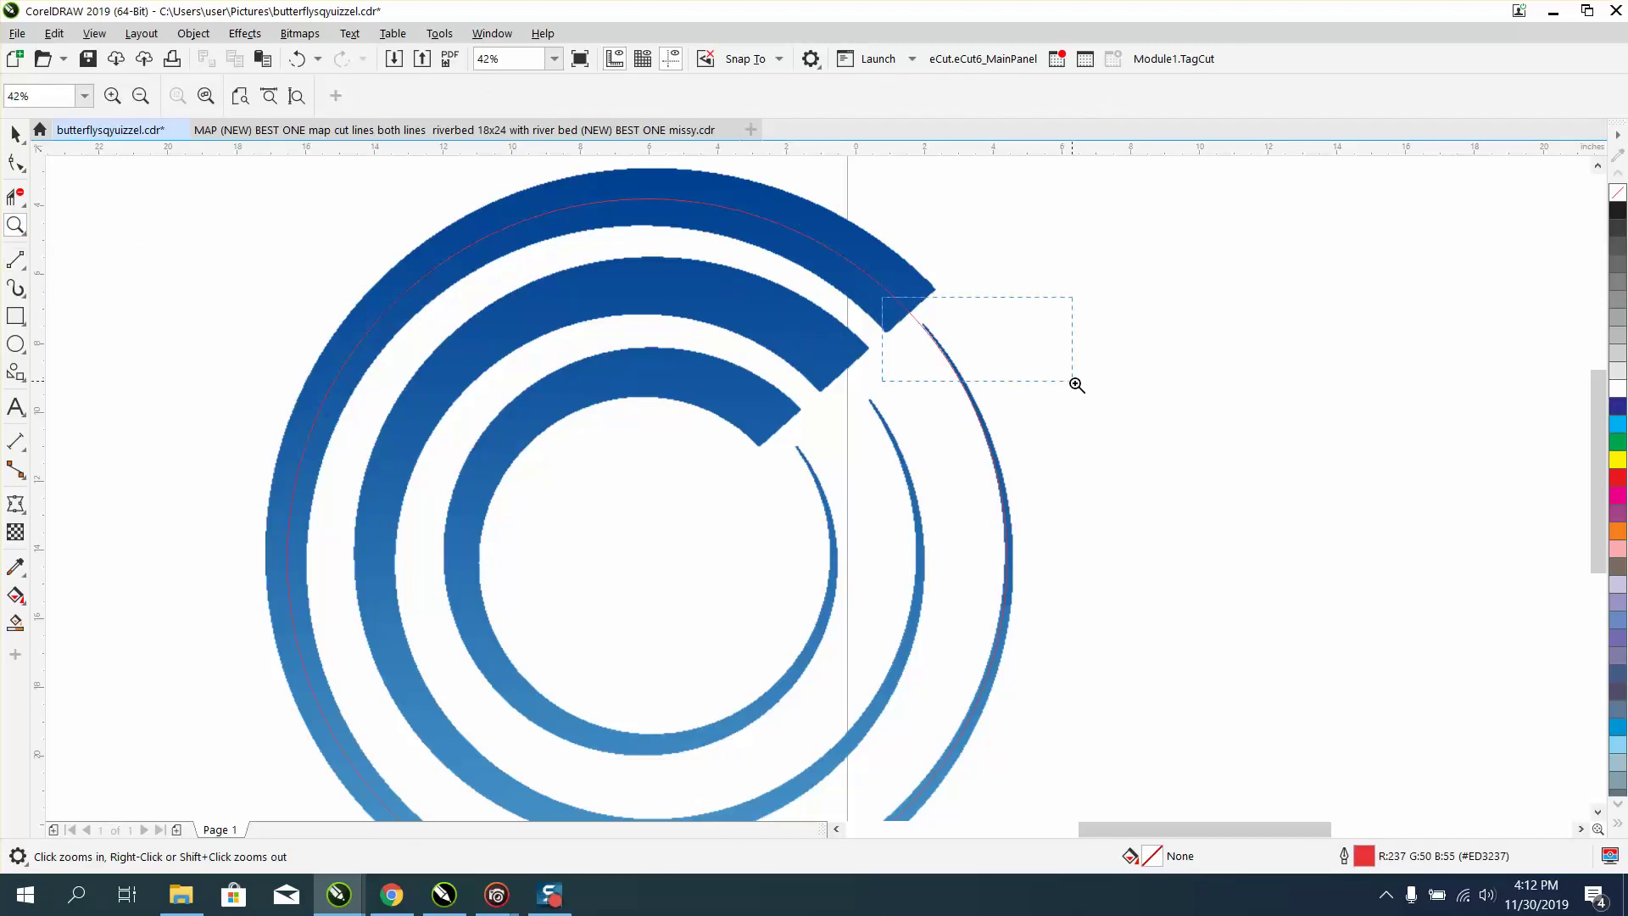
drag(890, 281, 1080, 382)
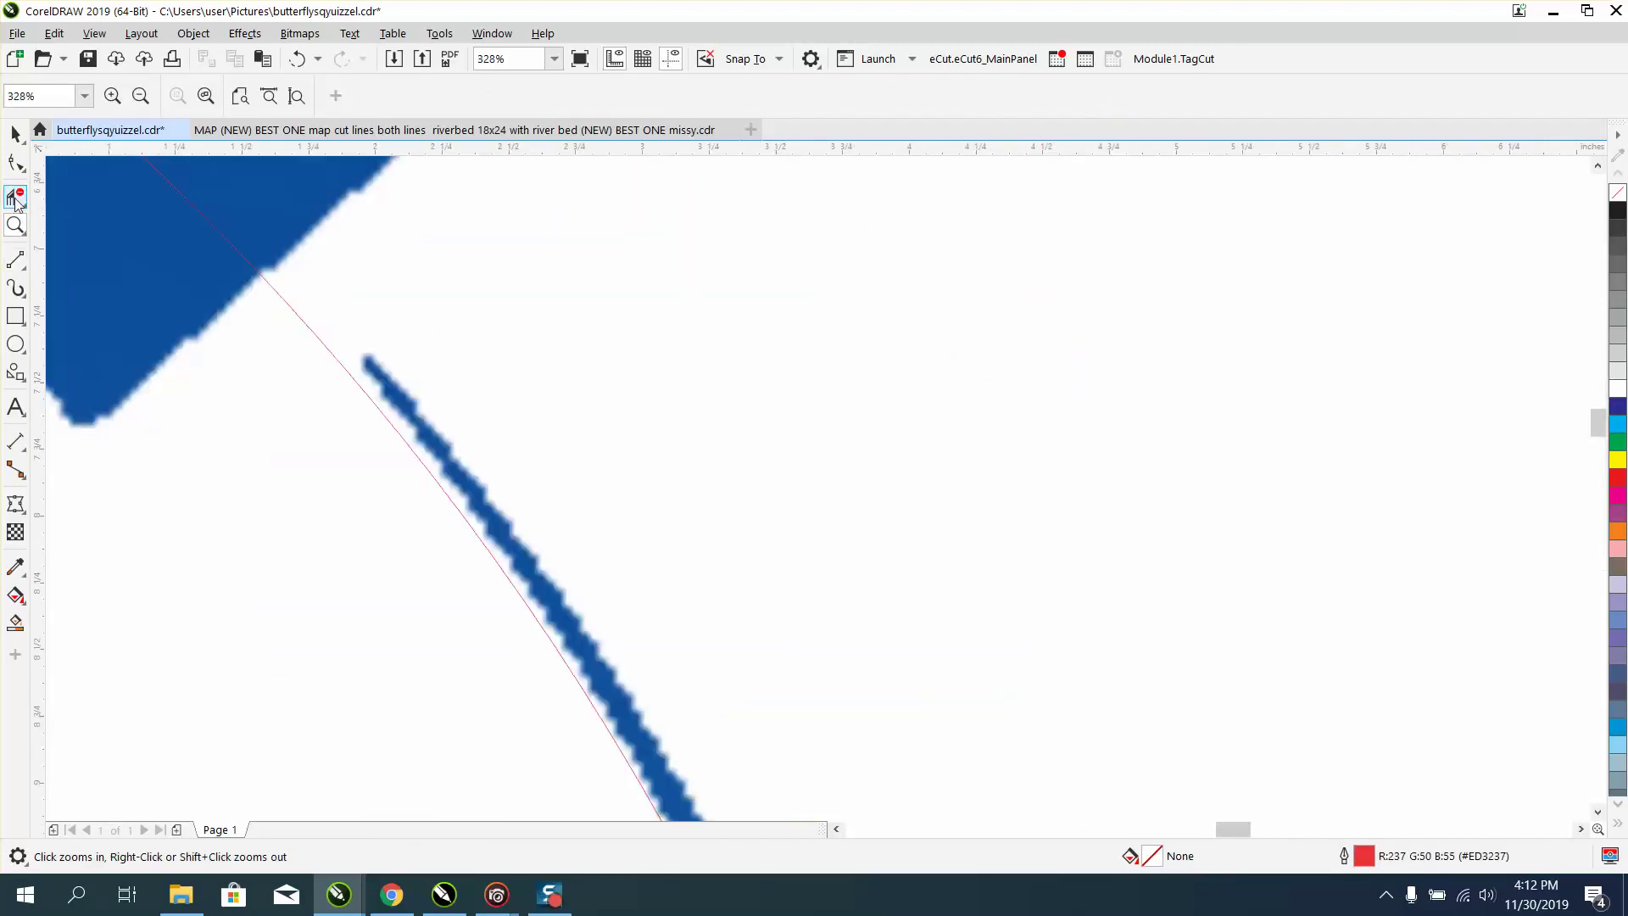
- Draw two lines across the thick and thin arc ends and trim the pieces between intersections
click(15, 257)
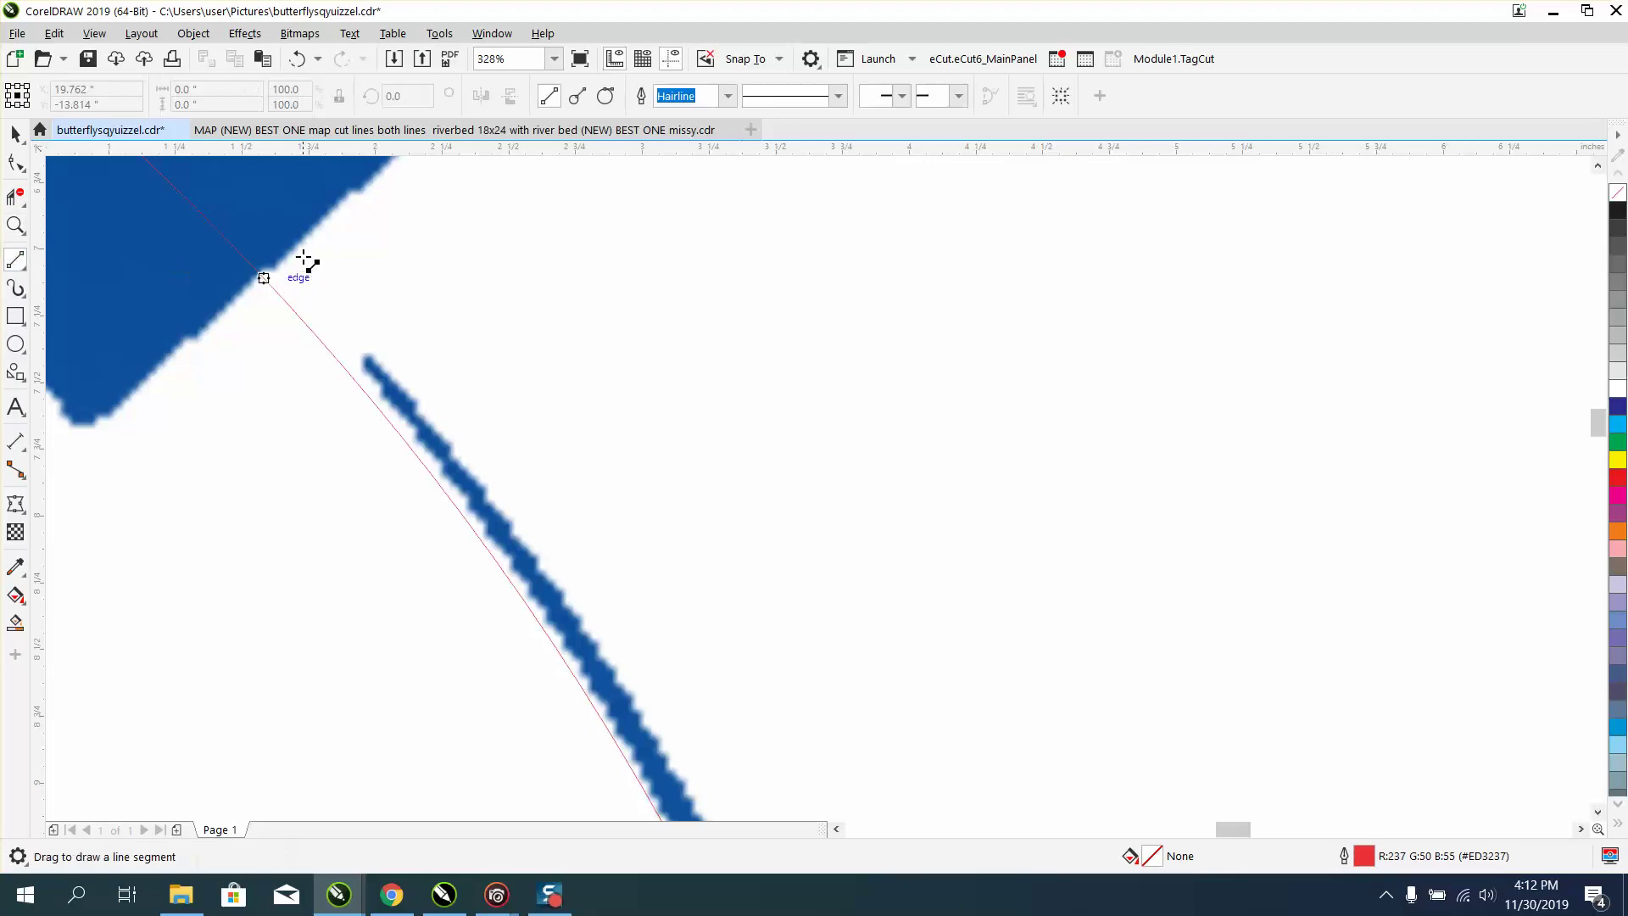
drag(301, 243, 232, 302)
drag(389, 339, 316, 394)
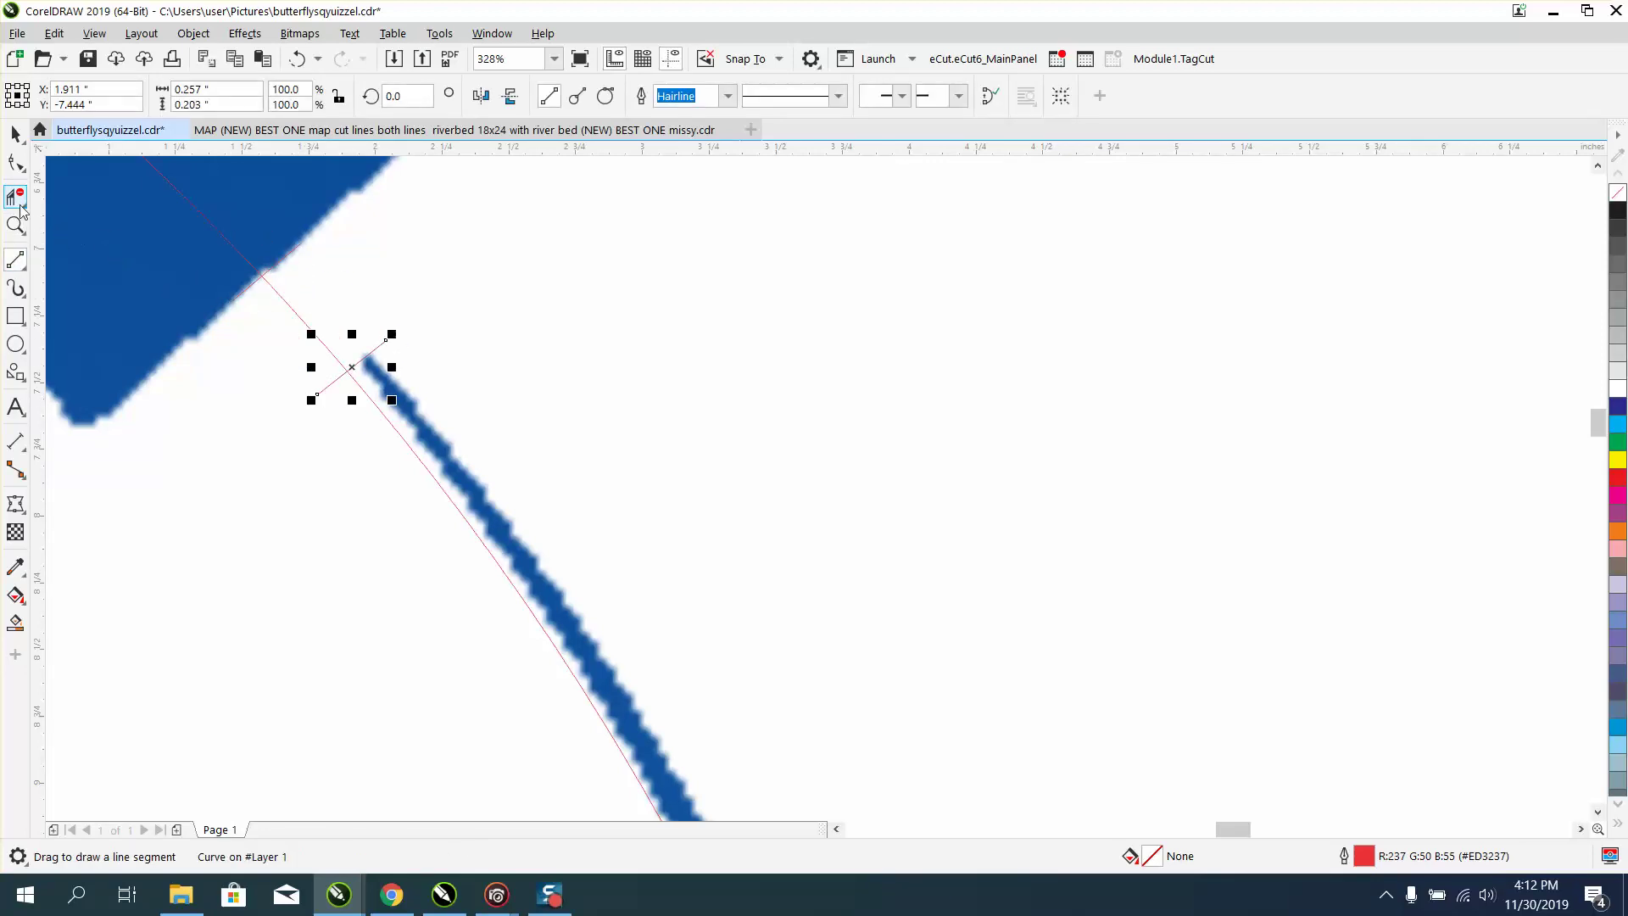
click(16, 196)
click(299, 302)
click(16, 133)
click(547, 287)
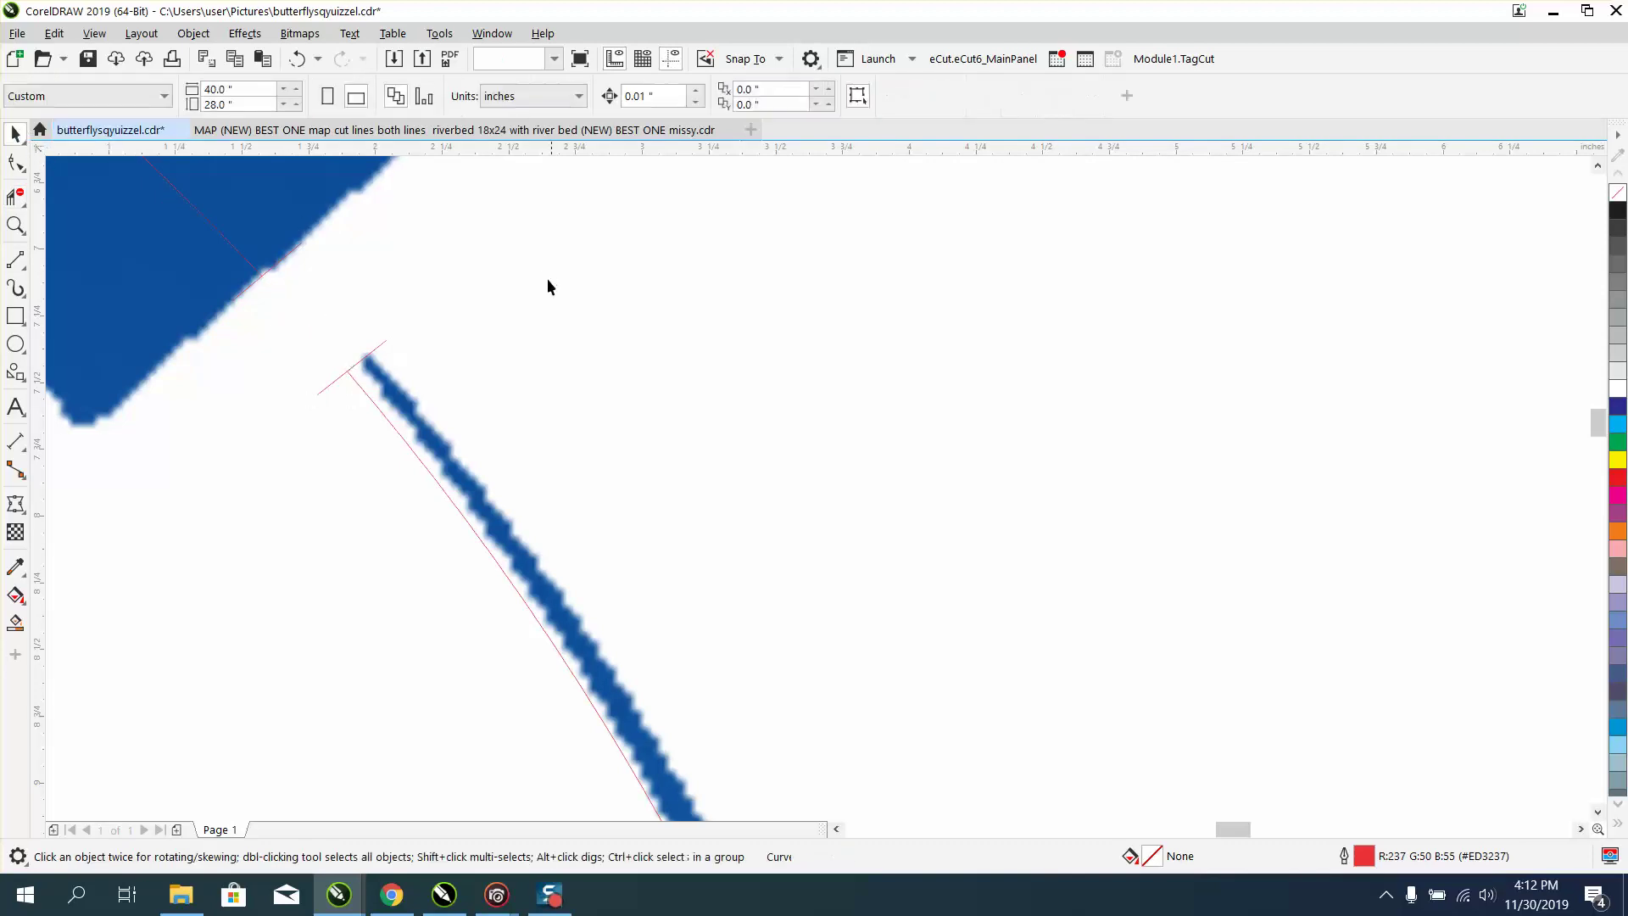
- Delete the two stray short red segments and zoom back out
click(386, 340)
key(Delete)
click(278, 268)
key(Delete)
scroll(602, 329, down, 5)
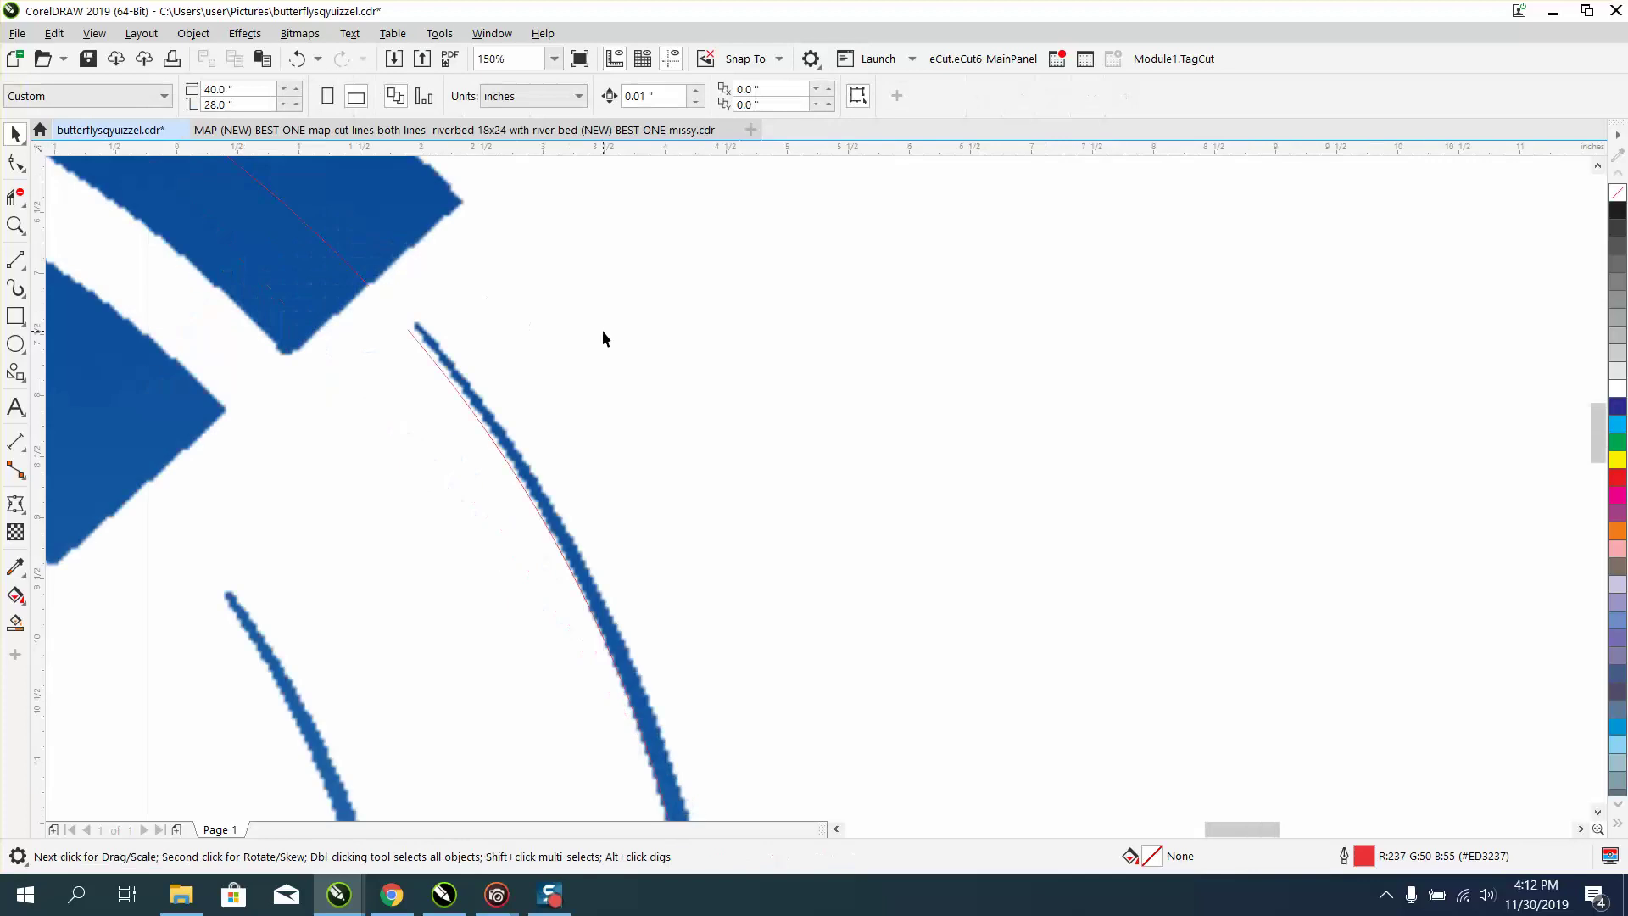
scroll(743, 241, down, 5)
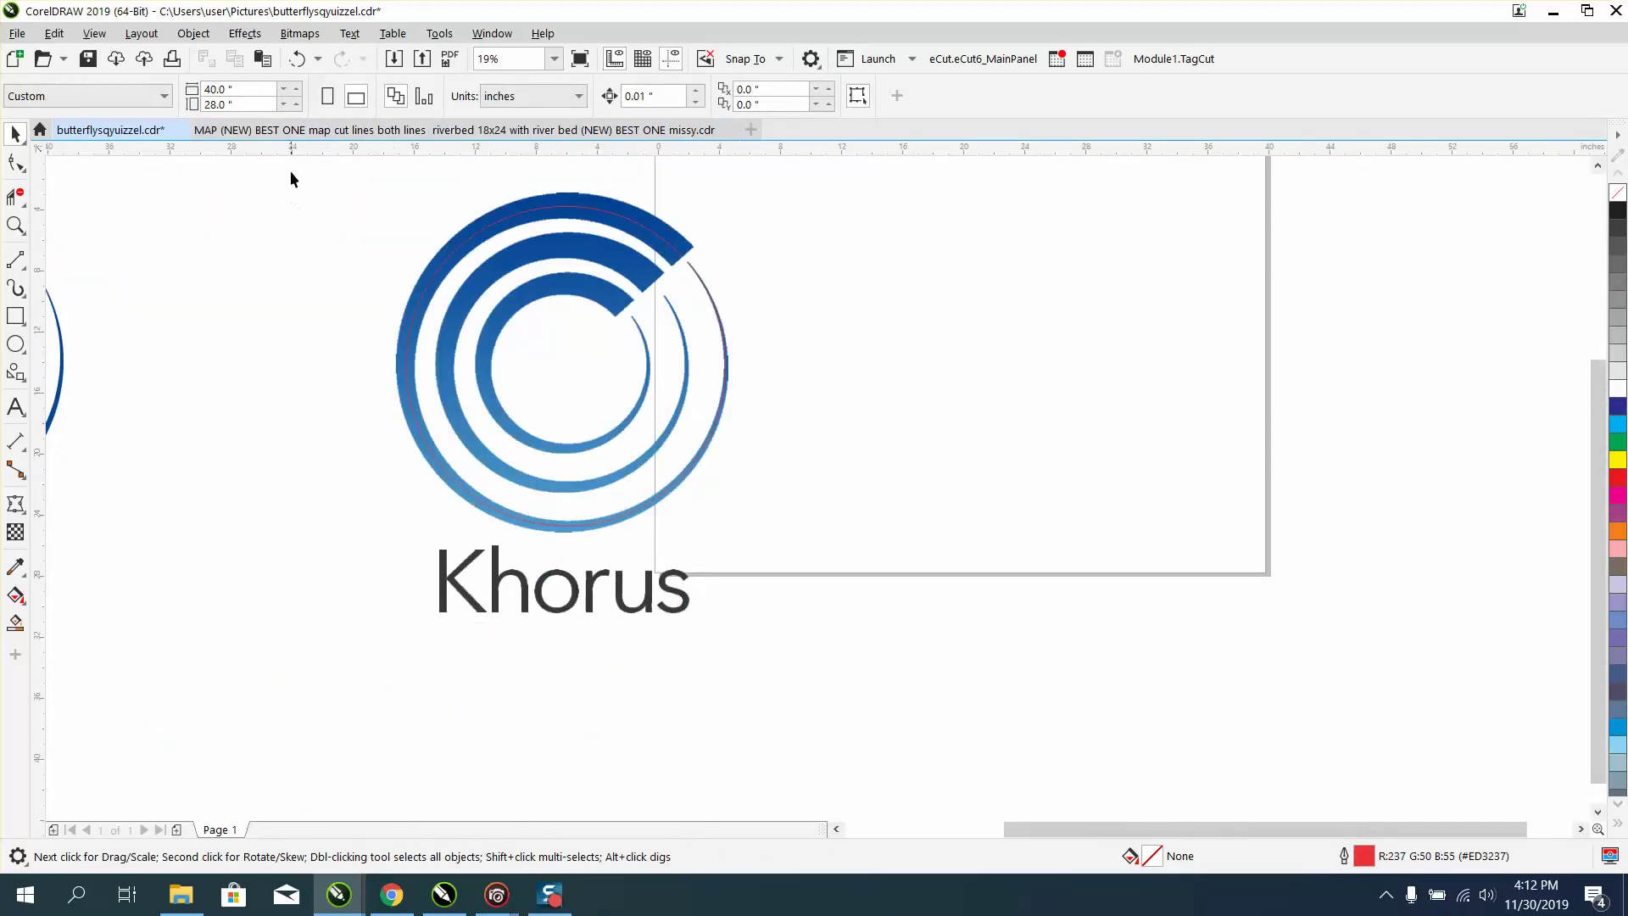
- Set the nudge distance to 22 and shift the outer circle 22 inches right
drag(867, 622, 891, 648)
click(142, 252)
drag(657, 96, 594, 95)
text(22)
click(683, 257)
key(Right)
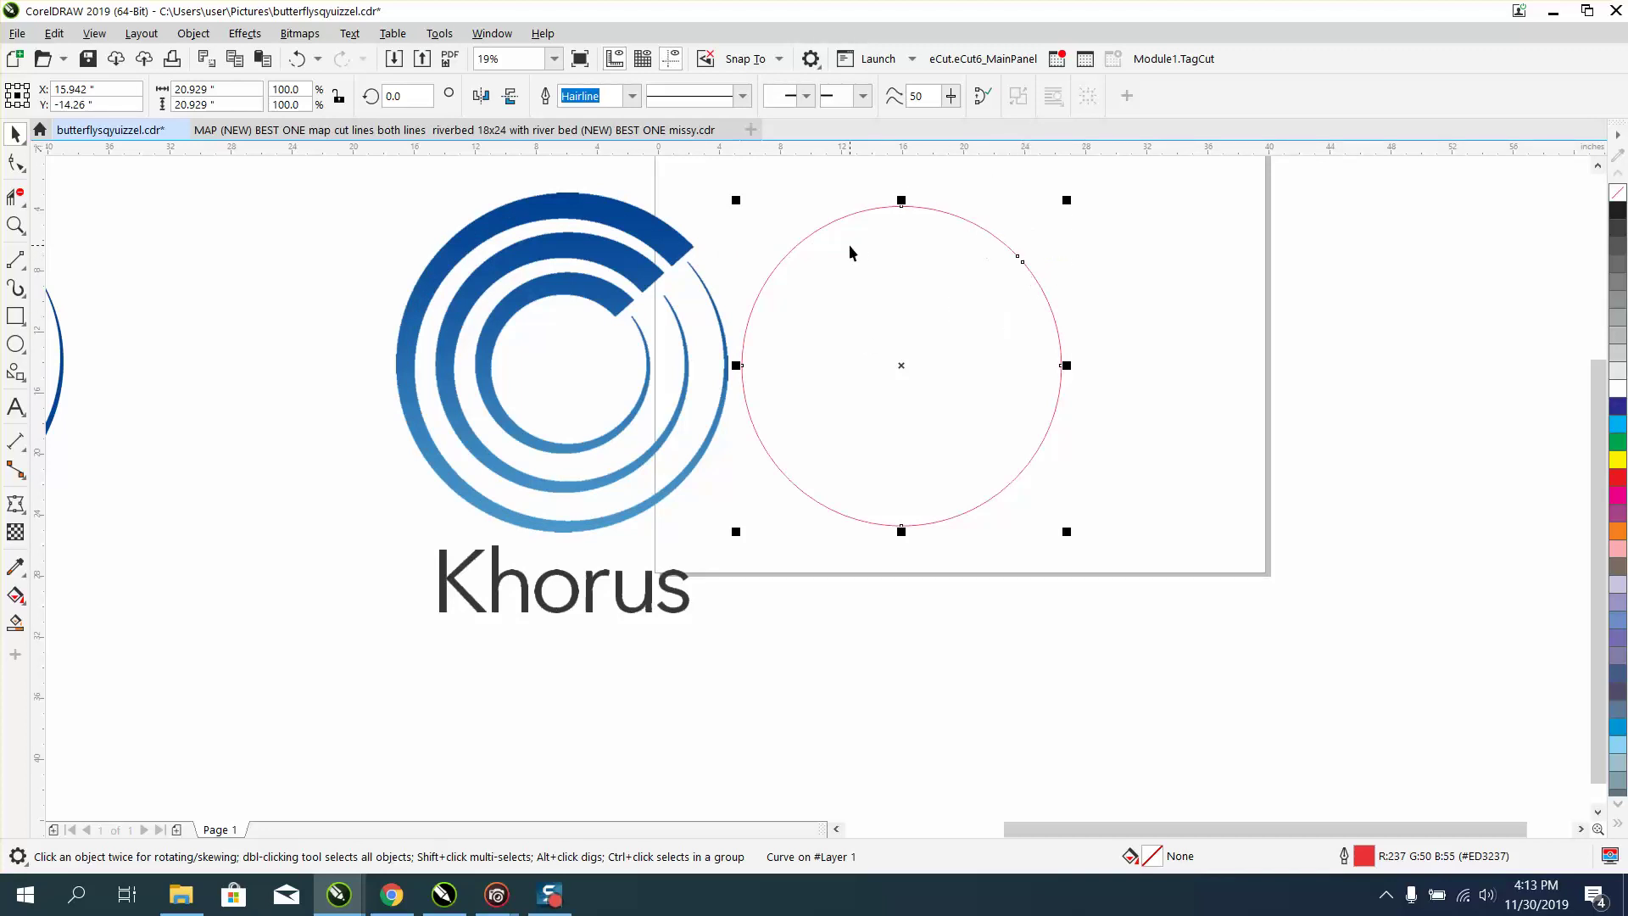
- Show the circle's Curve properties in the Properties docker, revealing its 65.28108 in length
click(194, 33)
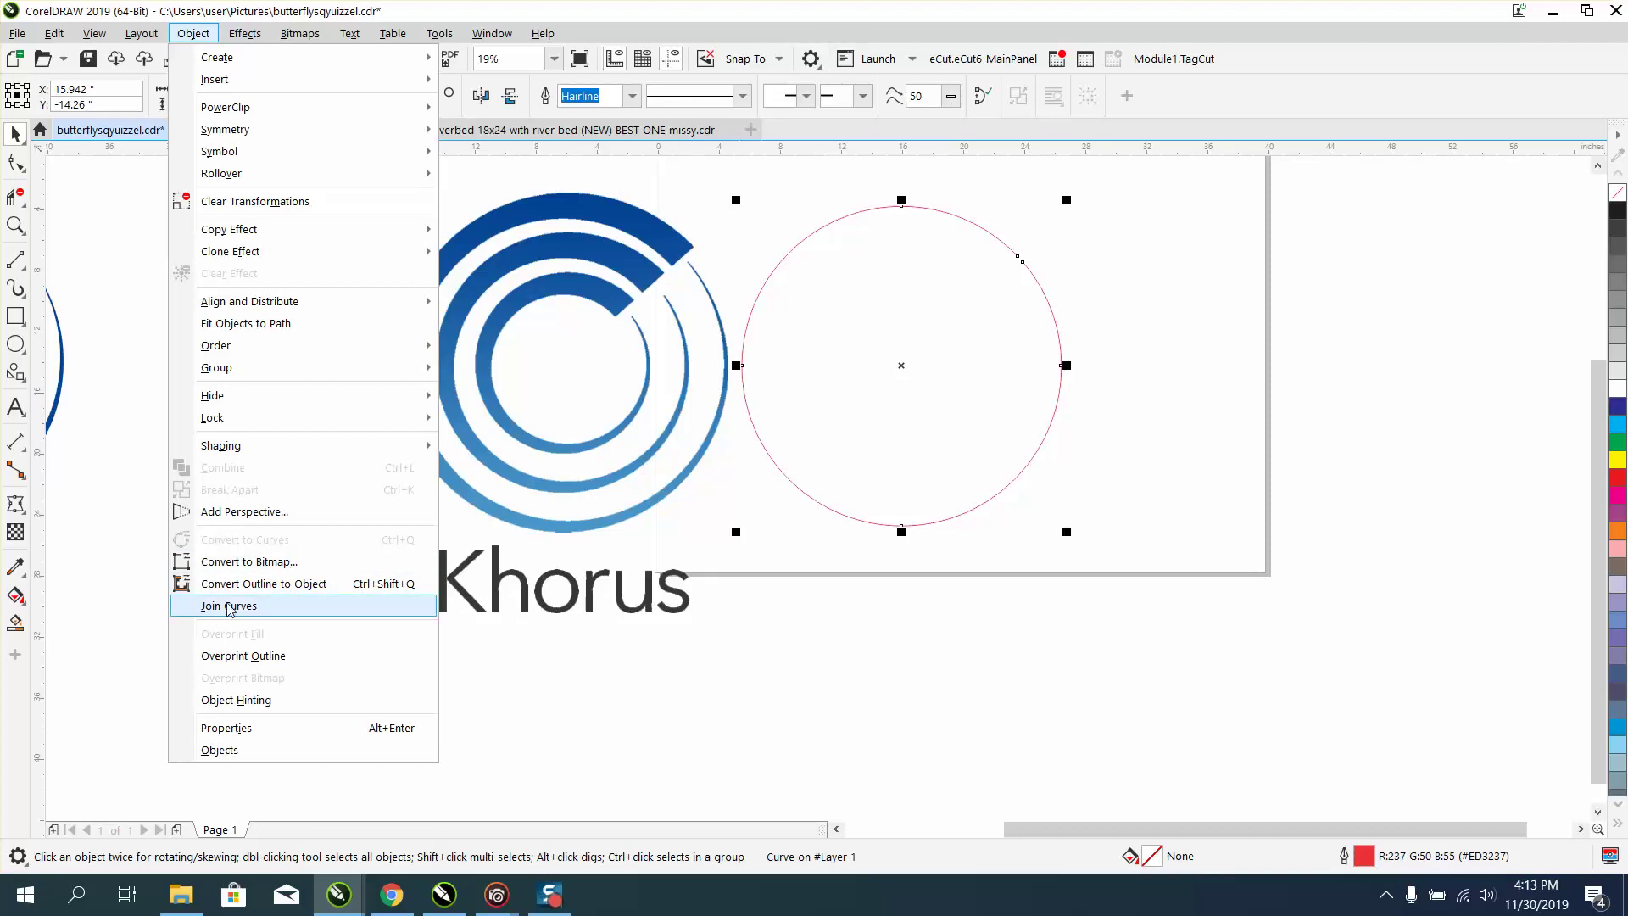
click(492, 33)
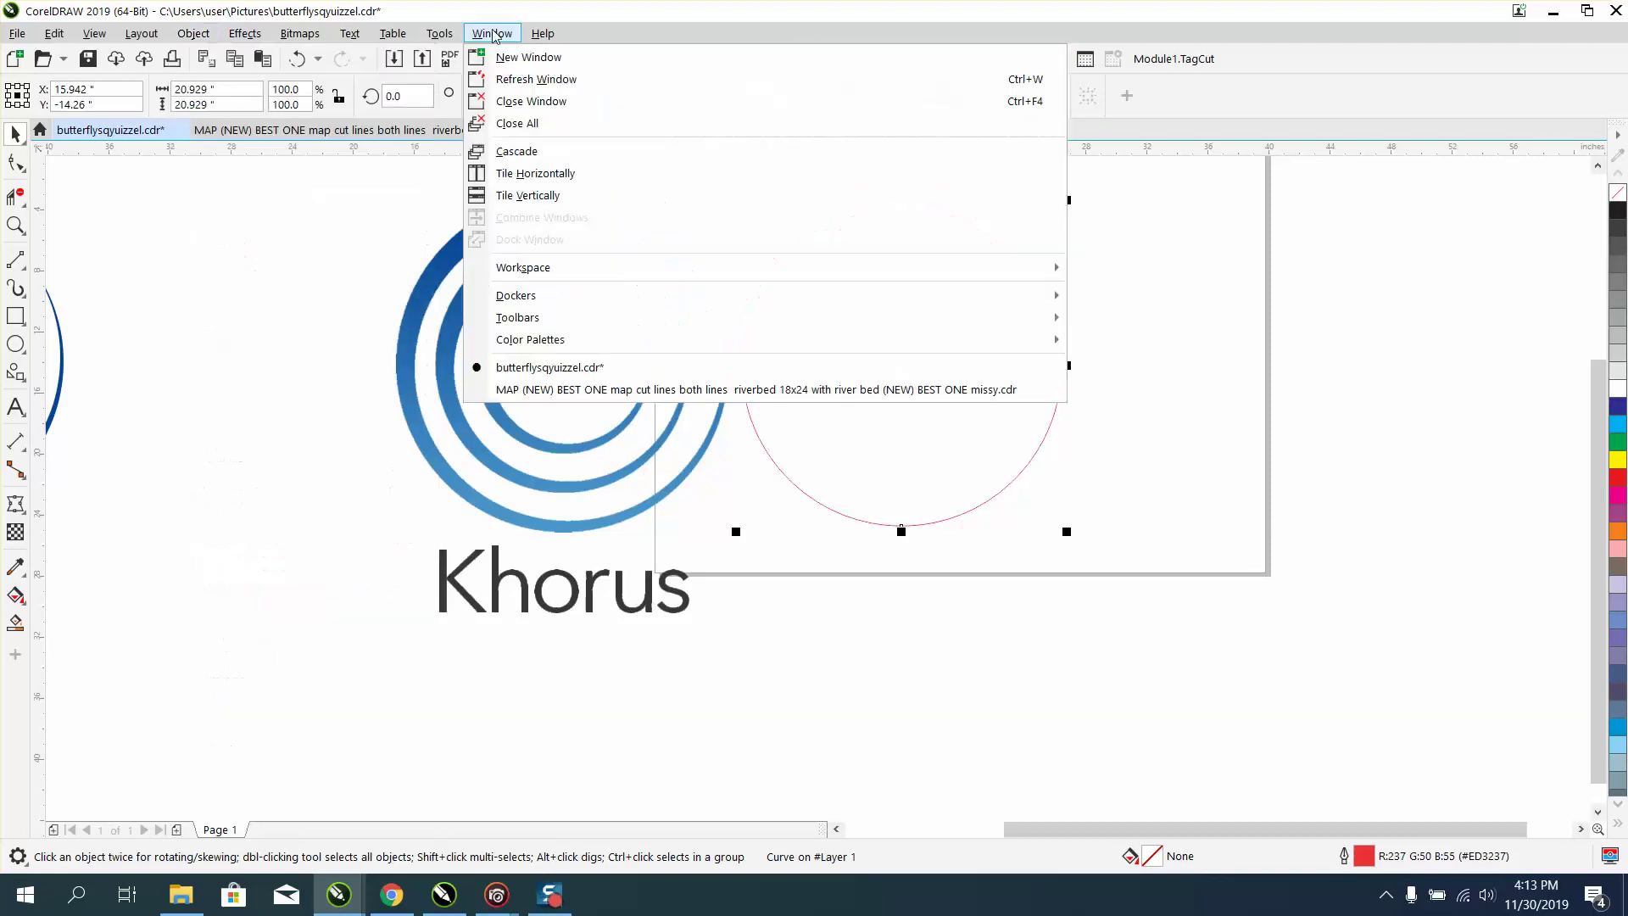
mouse_move(530, 297)
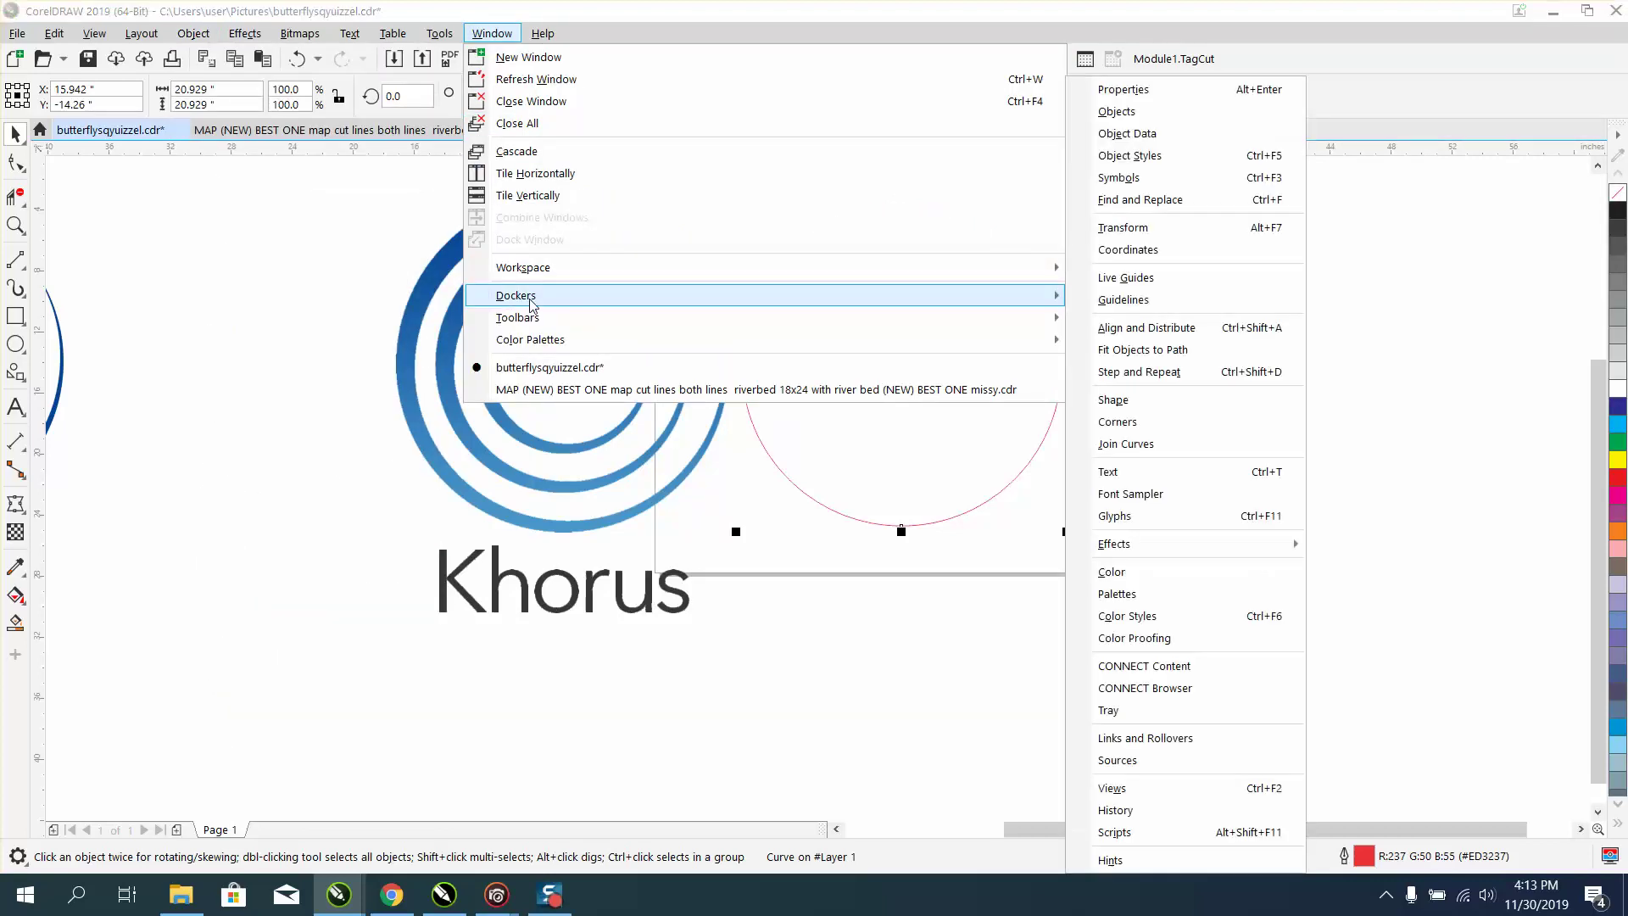
click(1157, 99)
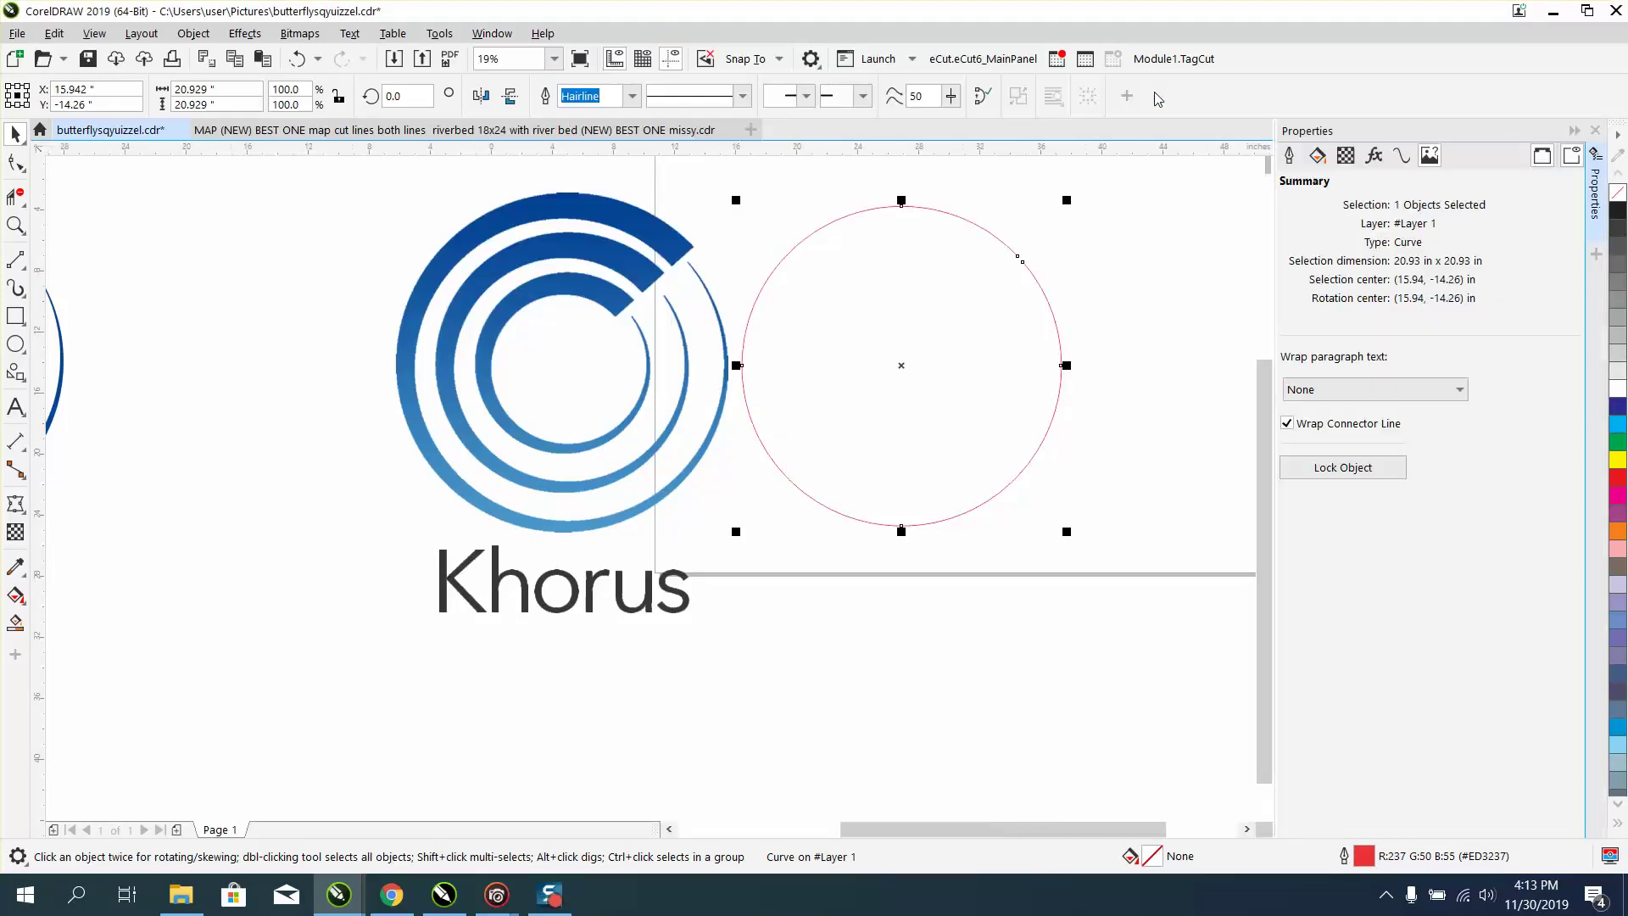
click(1403, 158)
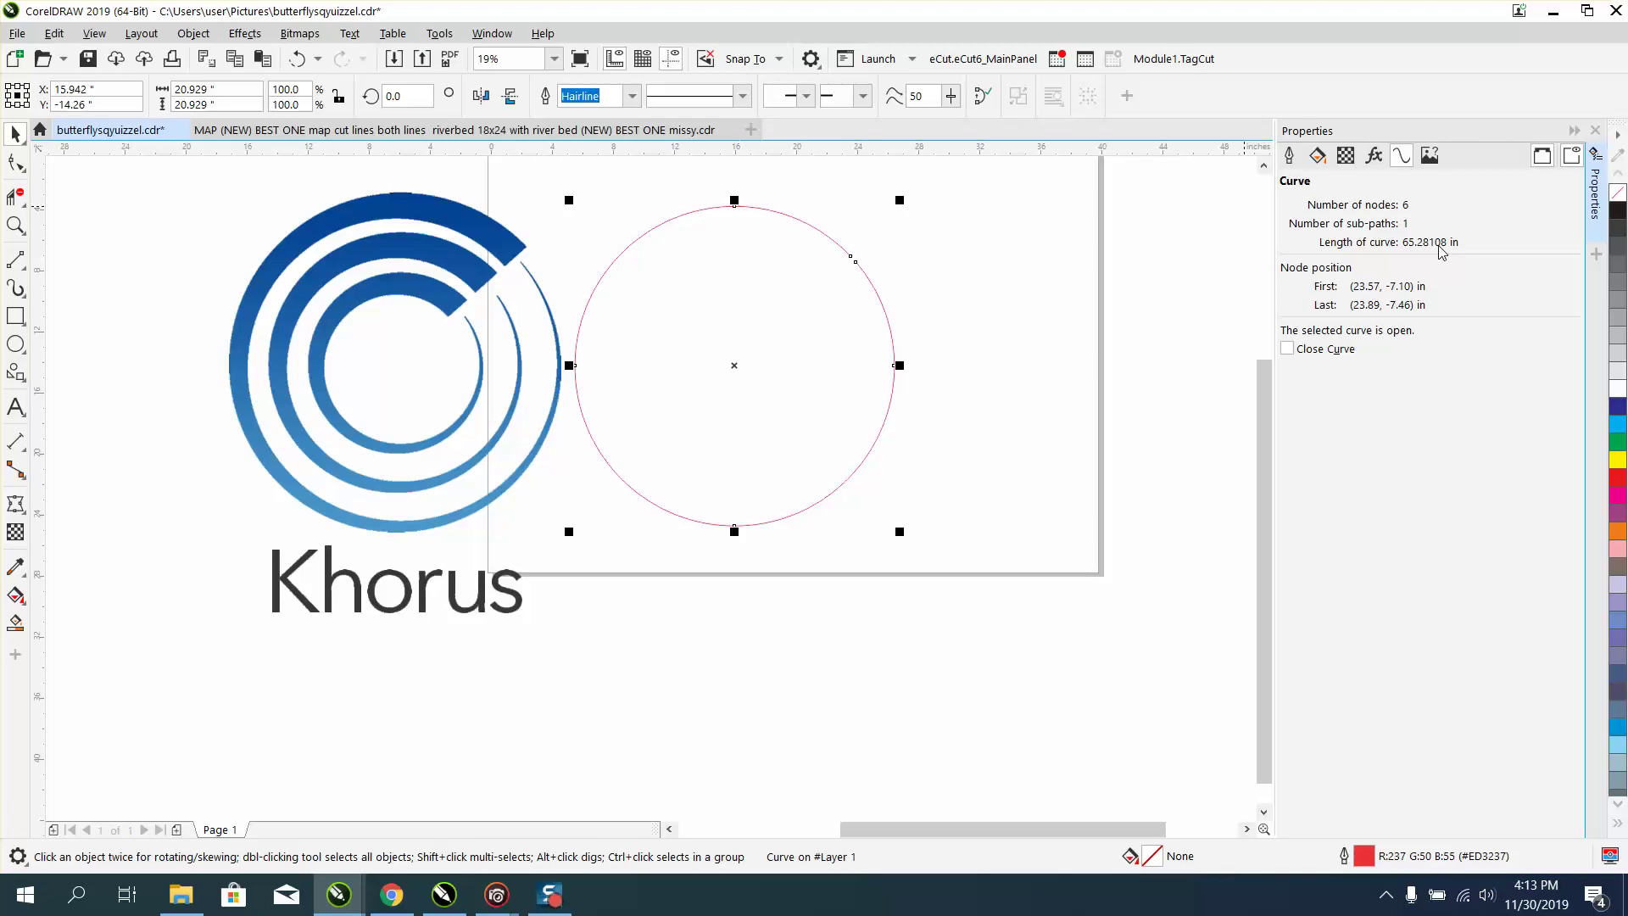
scroll(831, 288, down, 2)
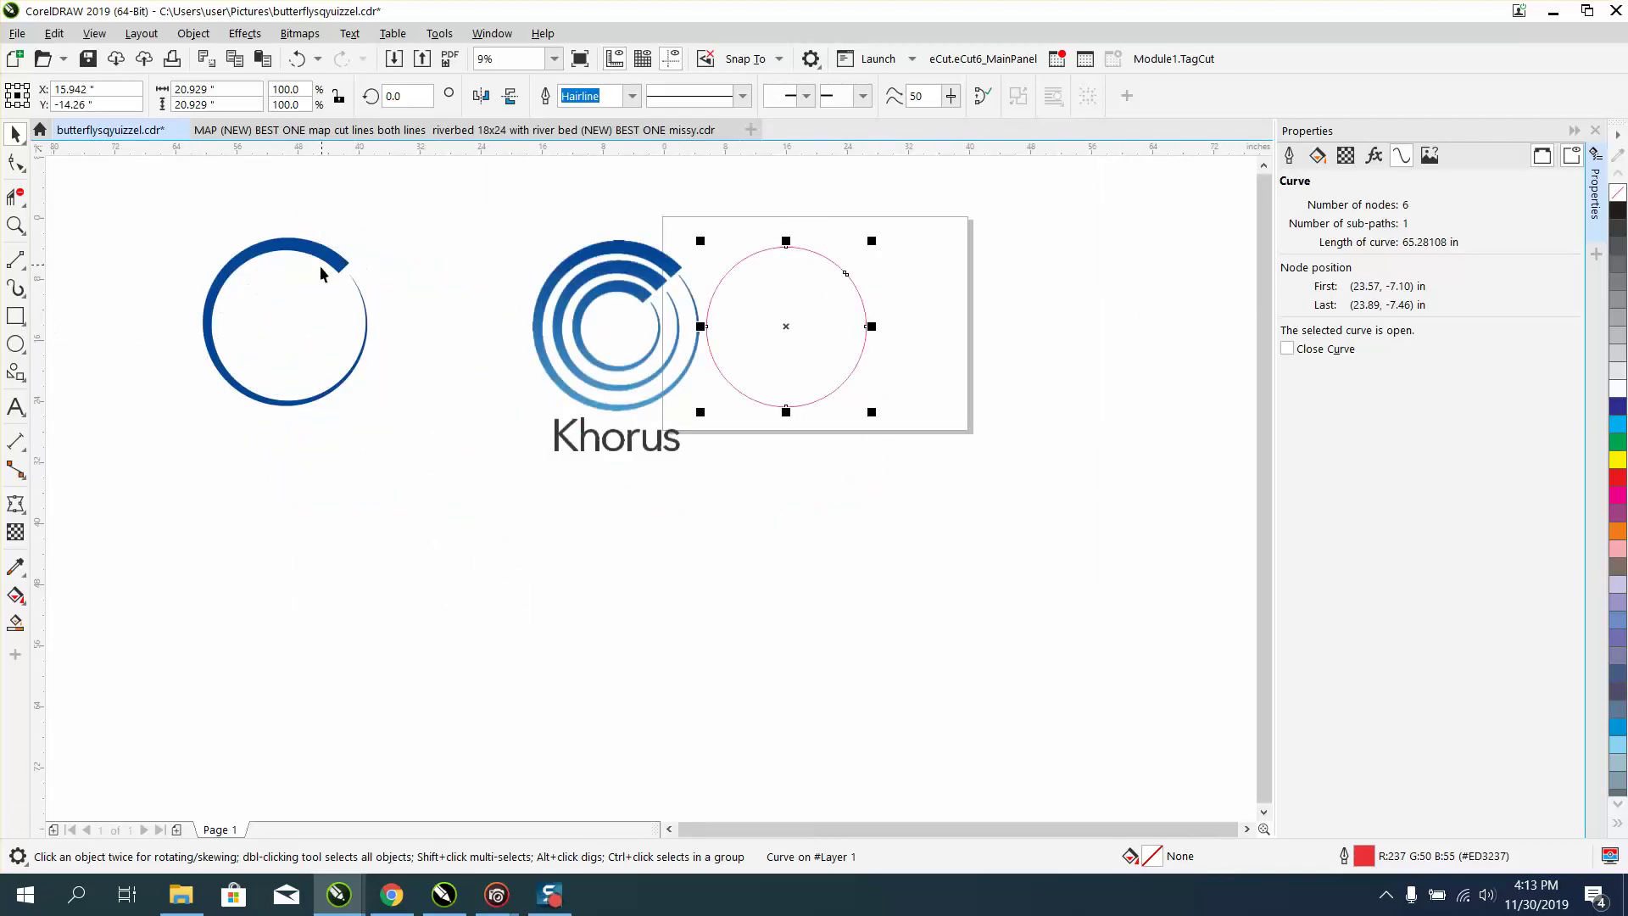
click(15, 225)
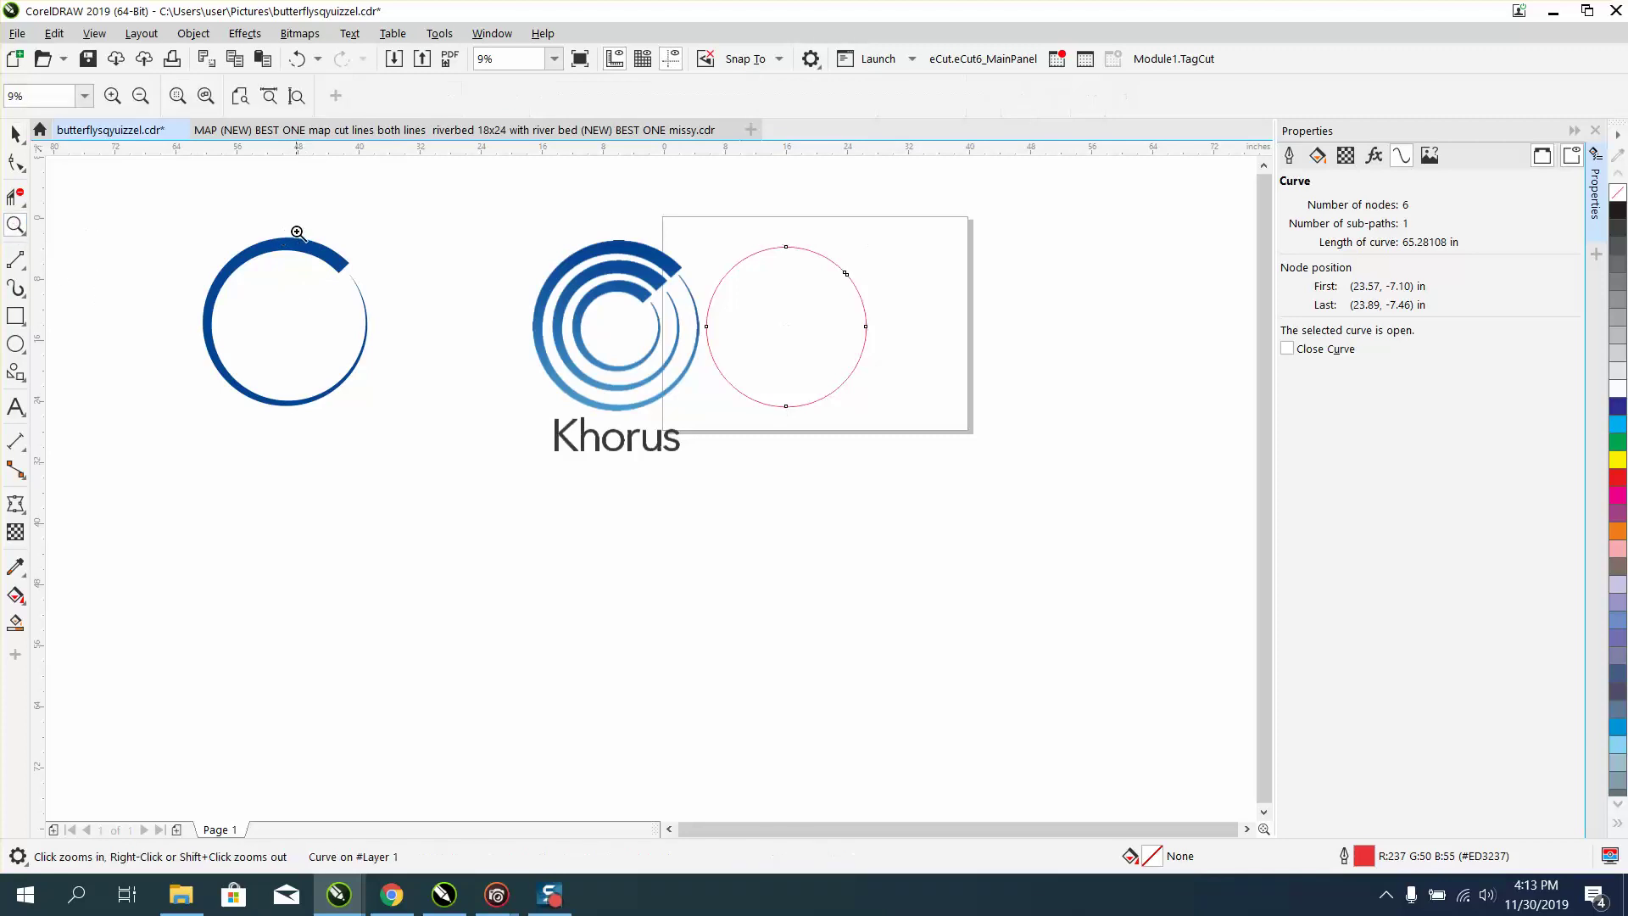
drag(298, 244, 421, 306)
- Place a Parallel Dimension across the outer arc's cut end, measuring about 1.94 inches
scroll(544, 422, down, 3)
scroll(614, 378, down, 2)
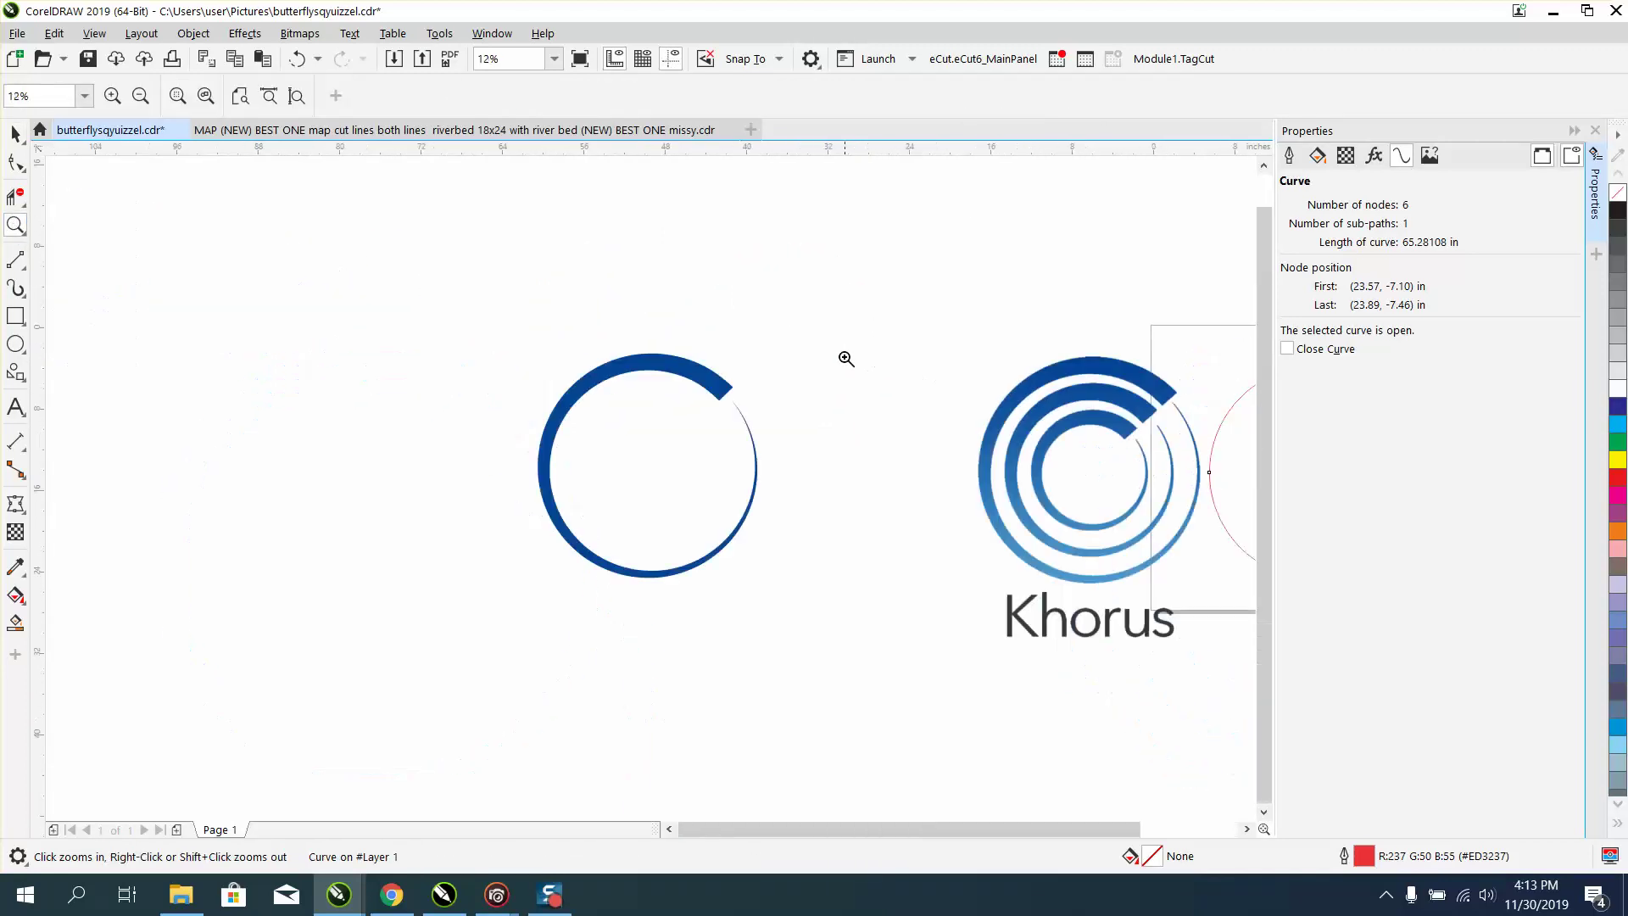
drag(1115, 353, 1091, 463)
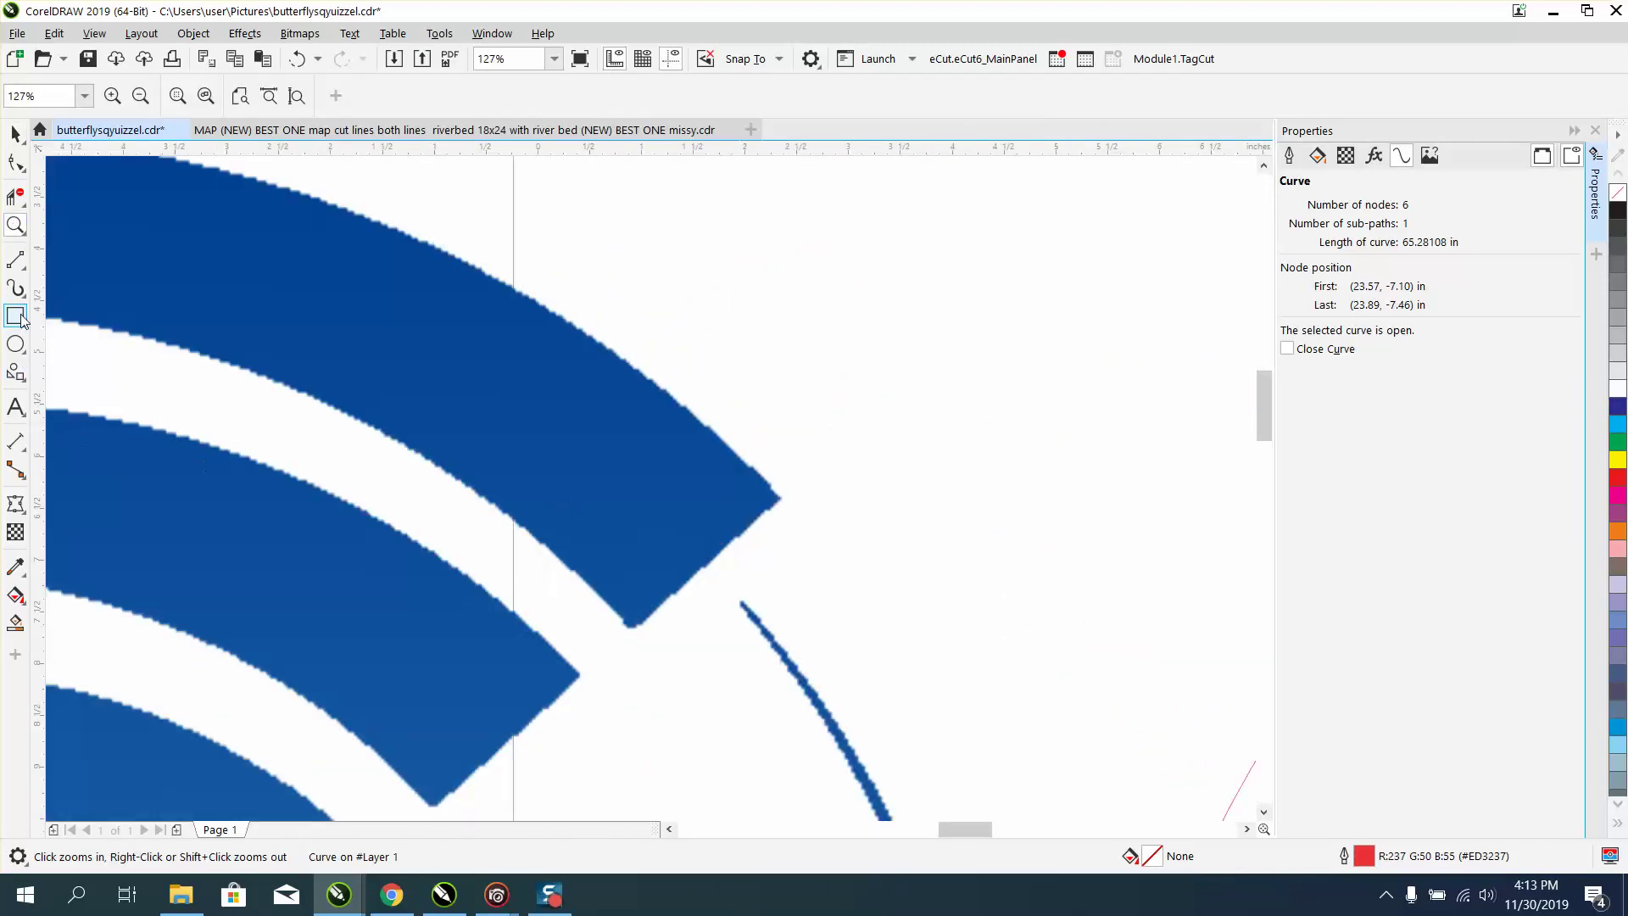
click(24, 272)
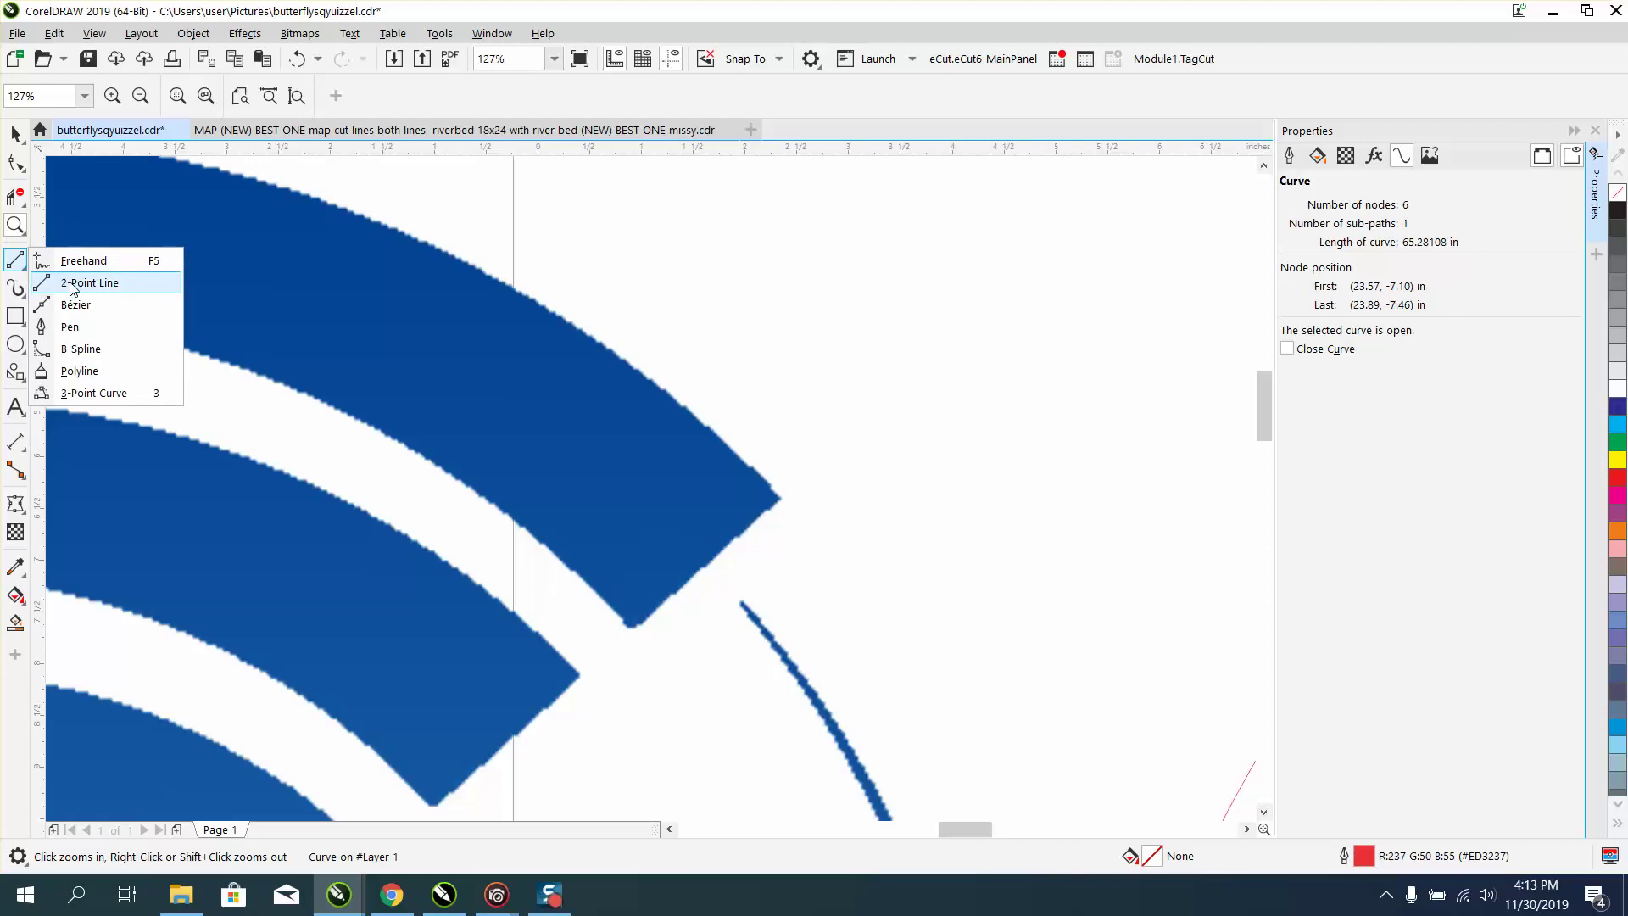
mouse_move(16, 441)
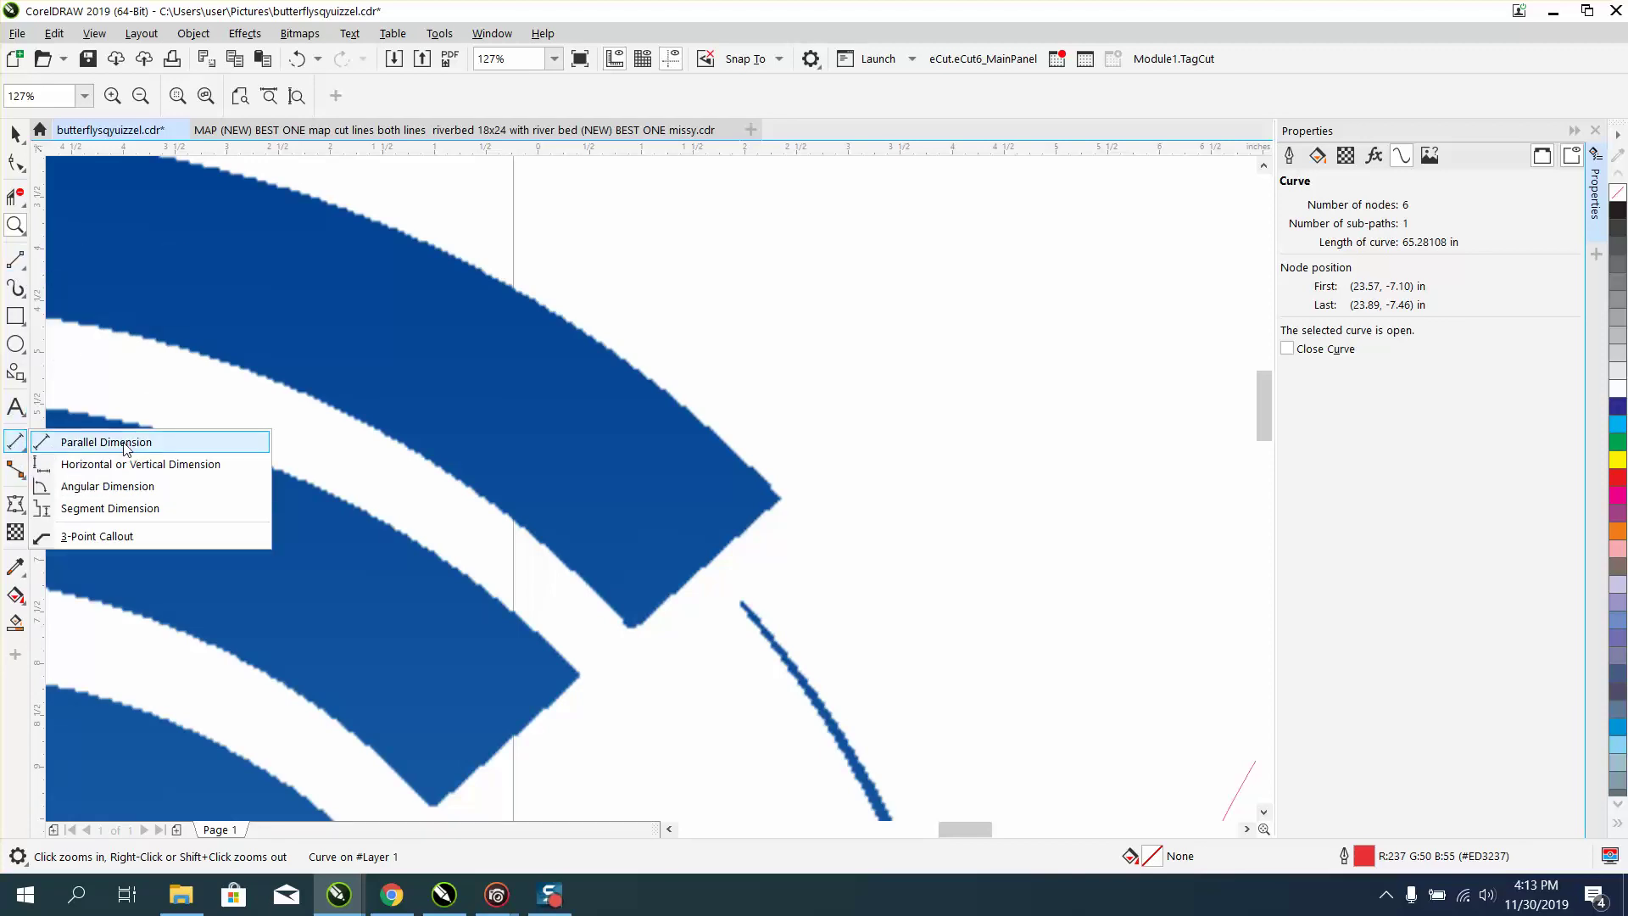
click(85, 439)
drag(786, 502, 638, 634)
click(639, 633)
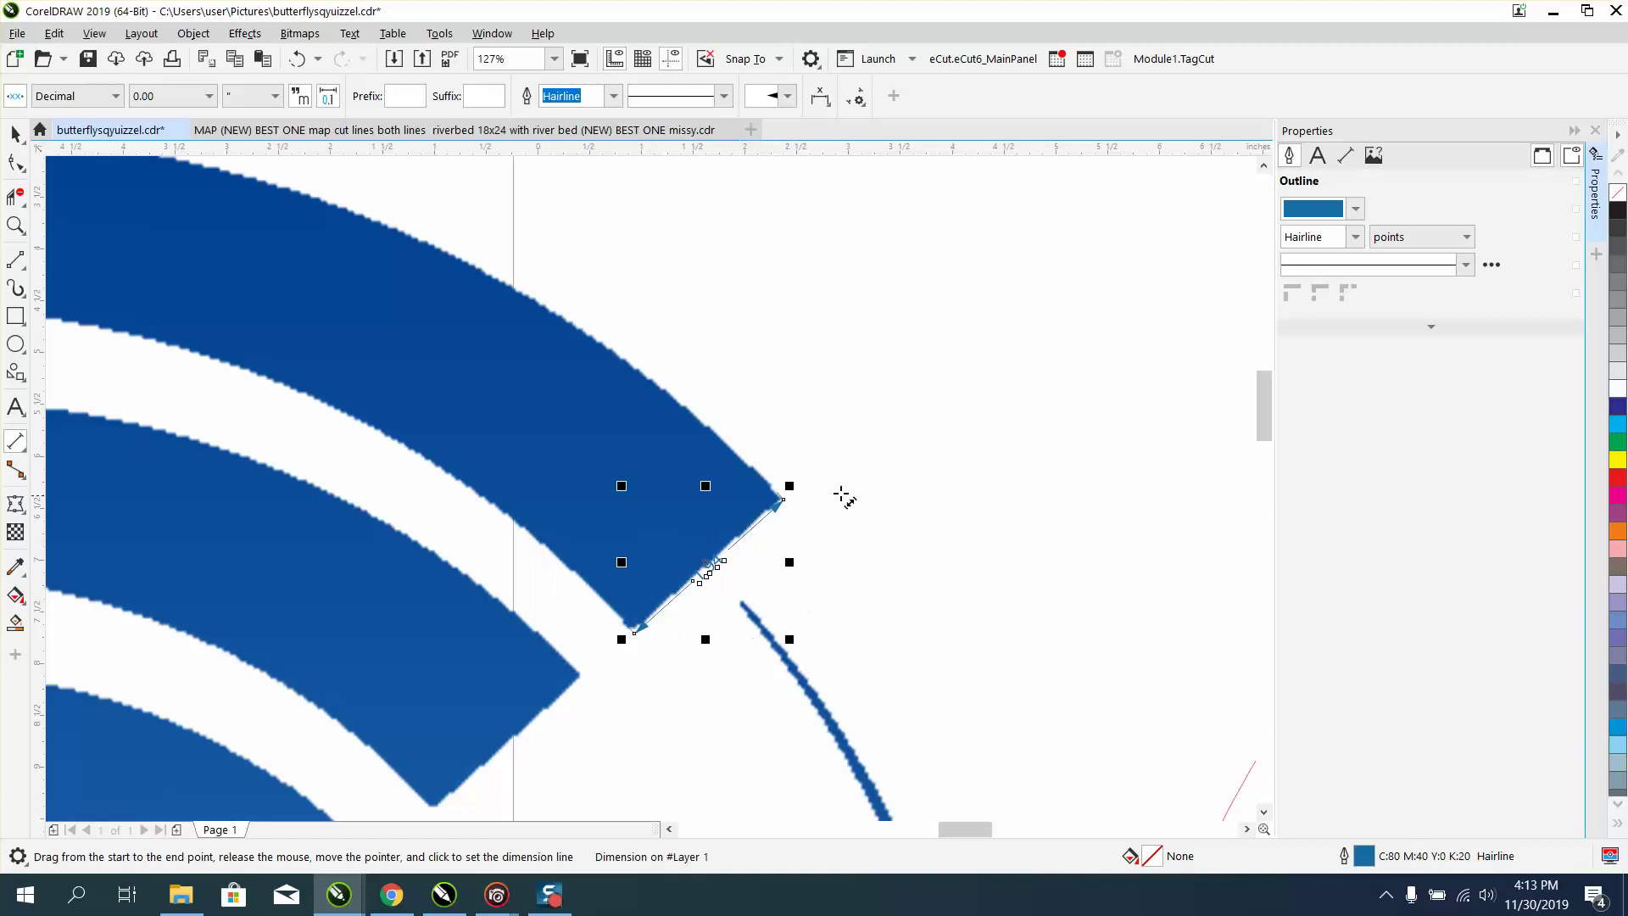
scroll(839, 487, down, 8)
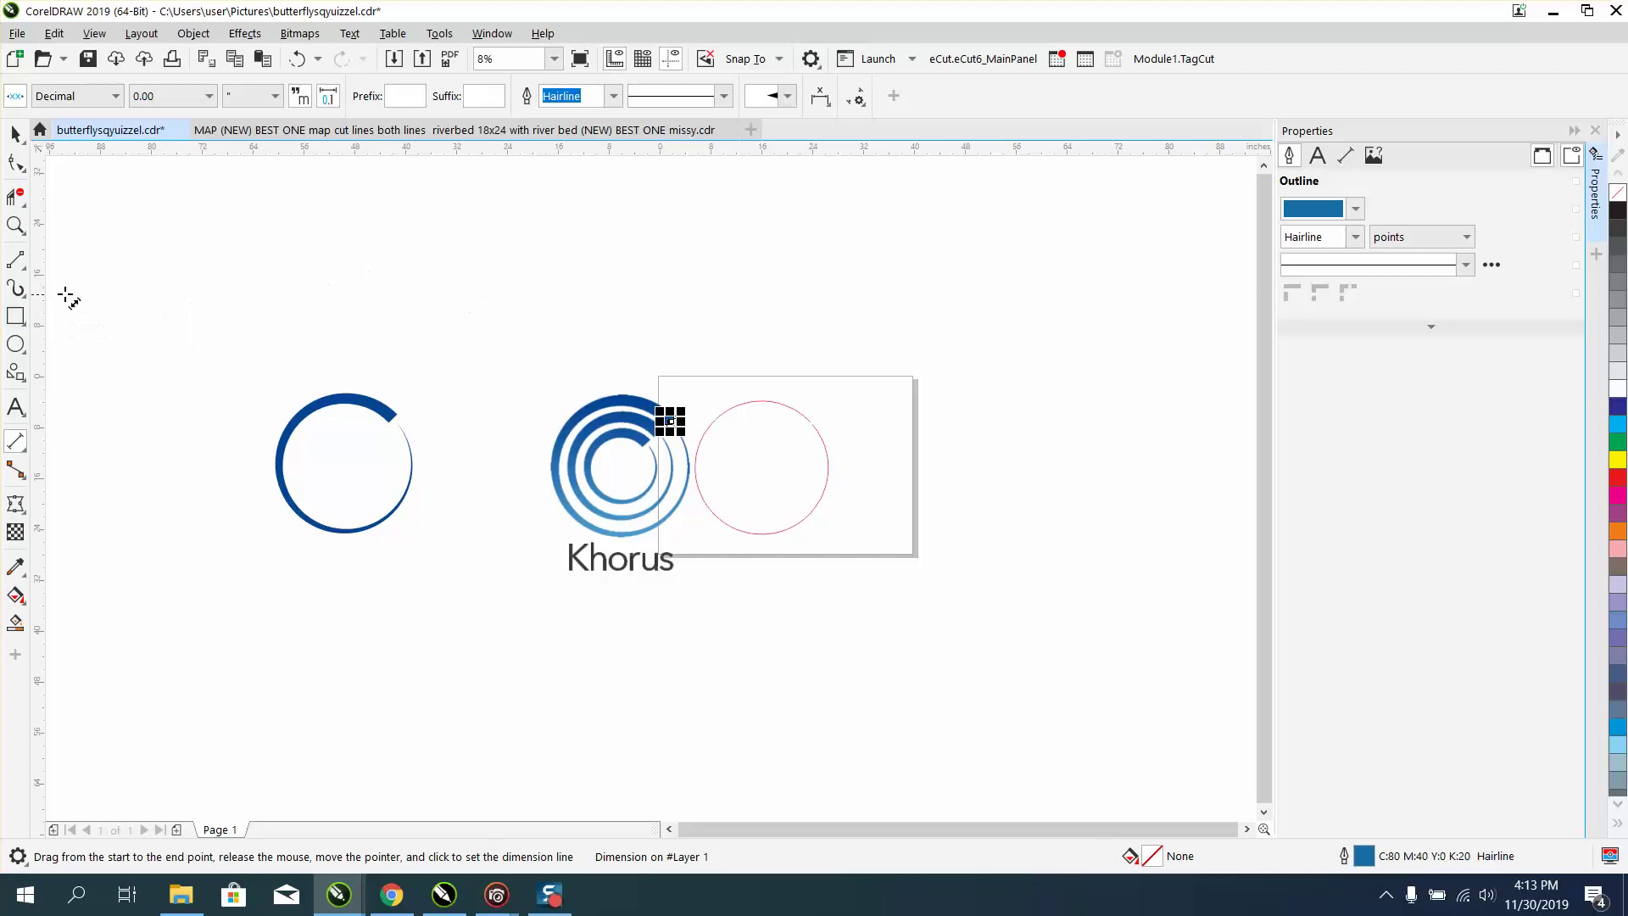
- Draw a thin rectangle above the logo sized 65.28108 in wide by 1.954 in high
click(150, 306)
key(F6)
drag(450, 260, 927, 279)
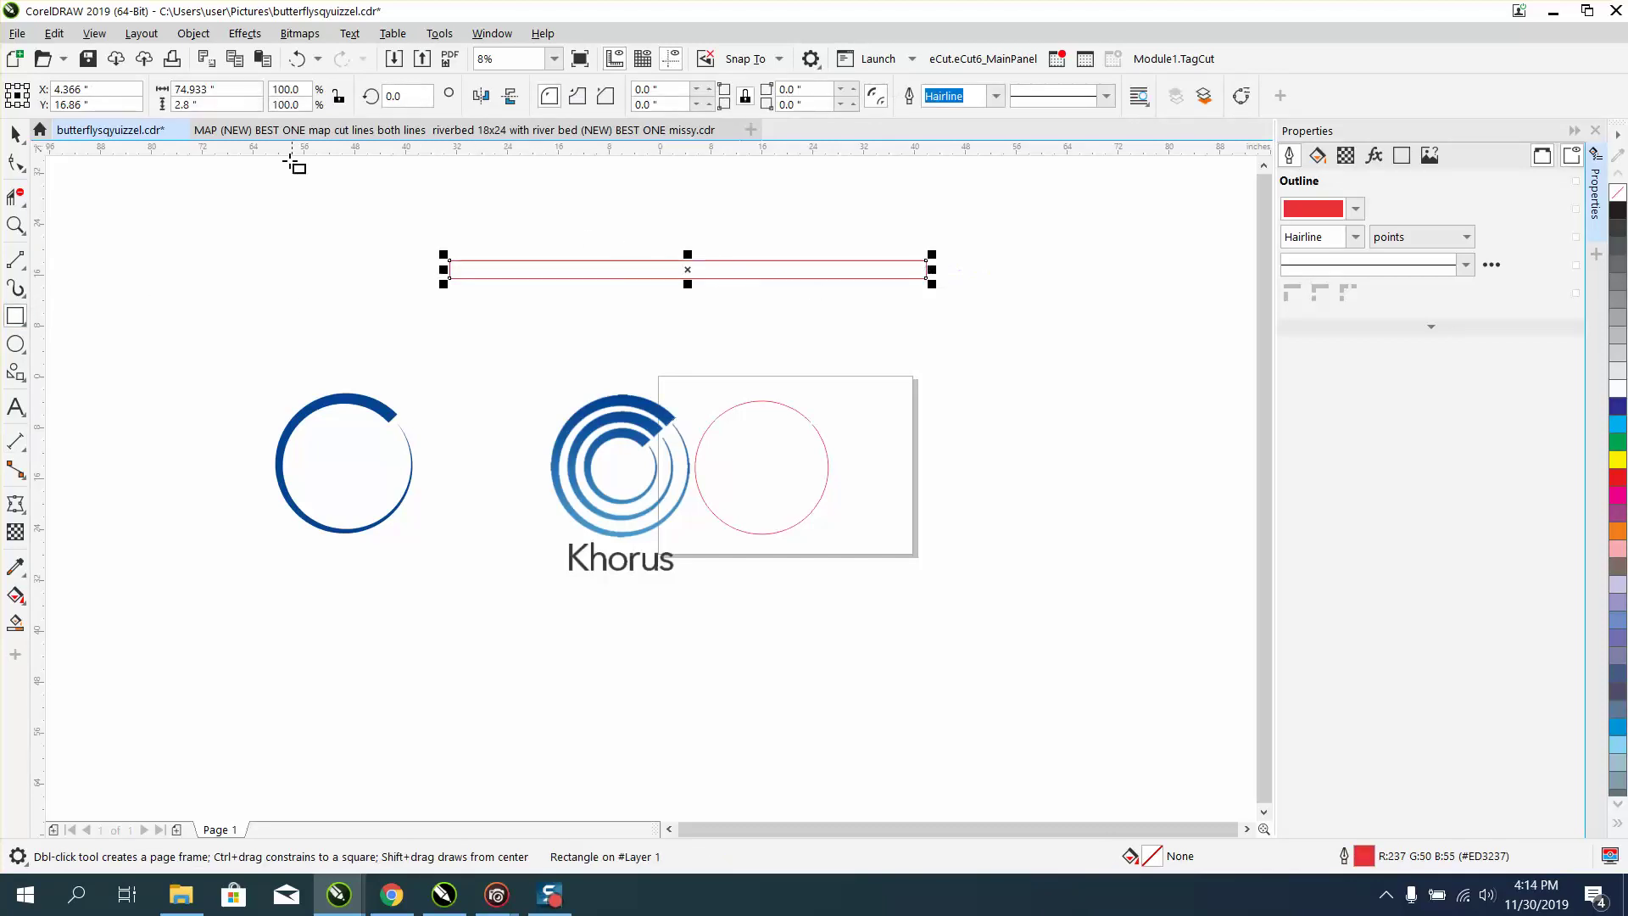
double_click(229, 90)
text(65.28108)
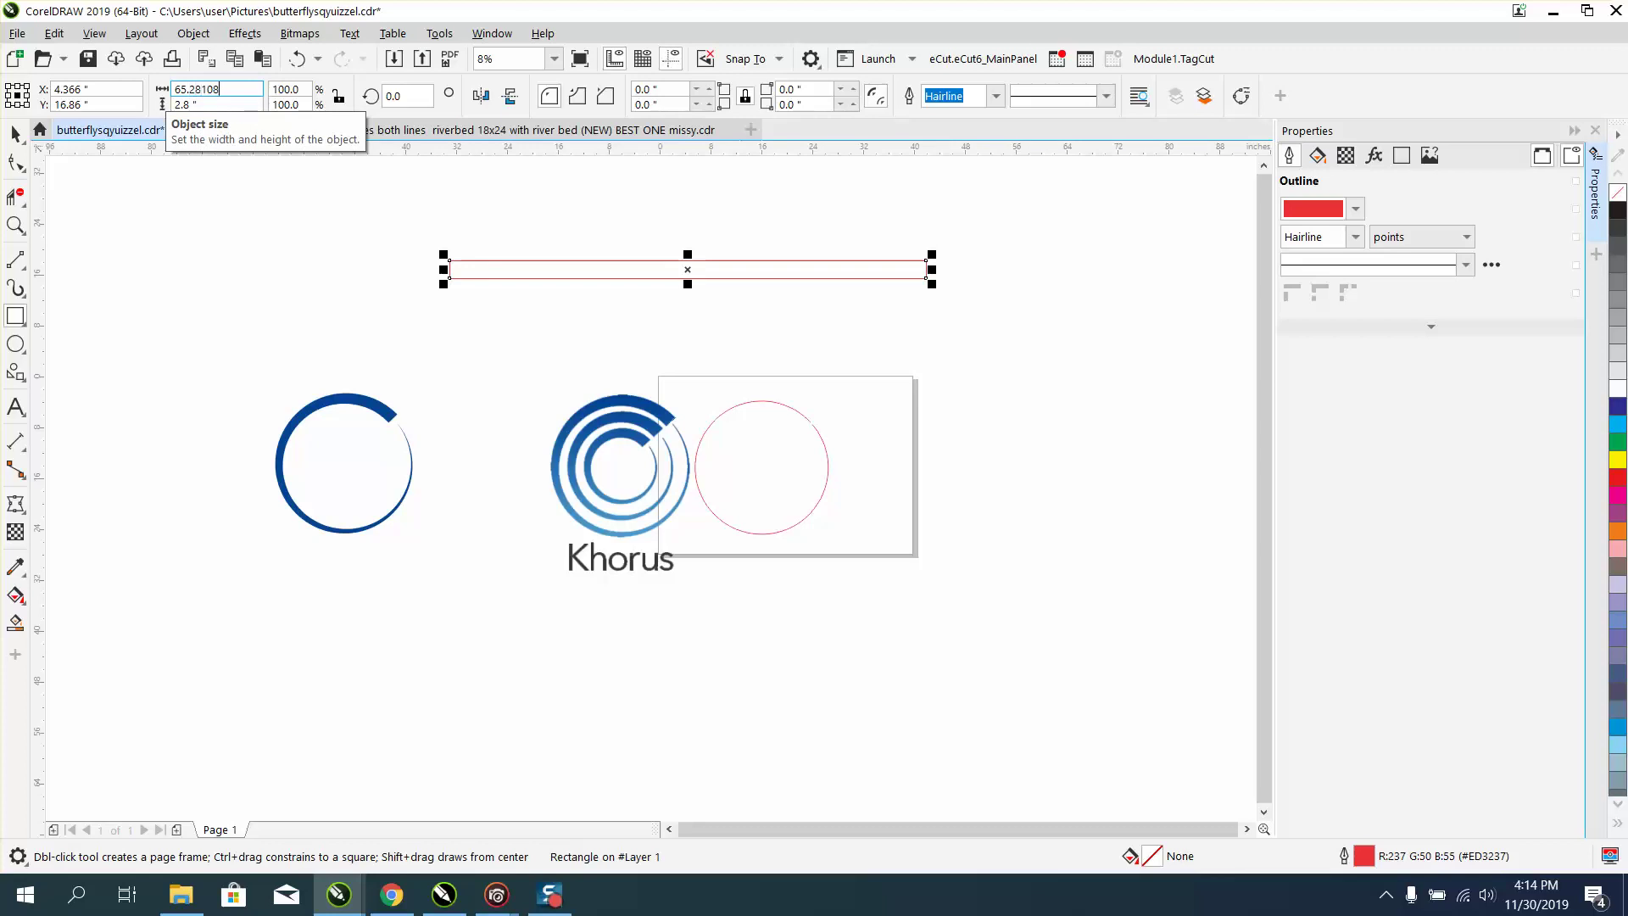
key(Return)
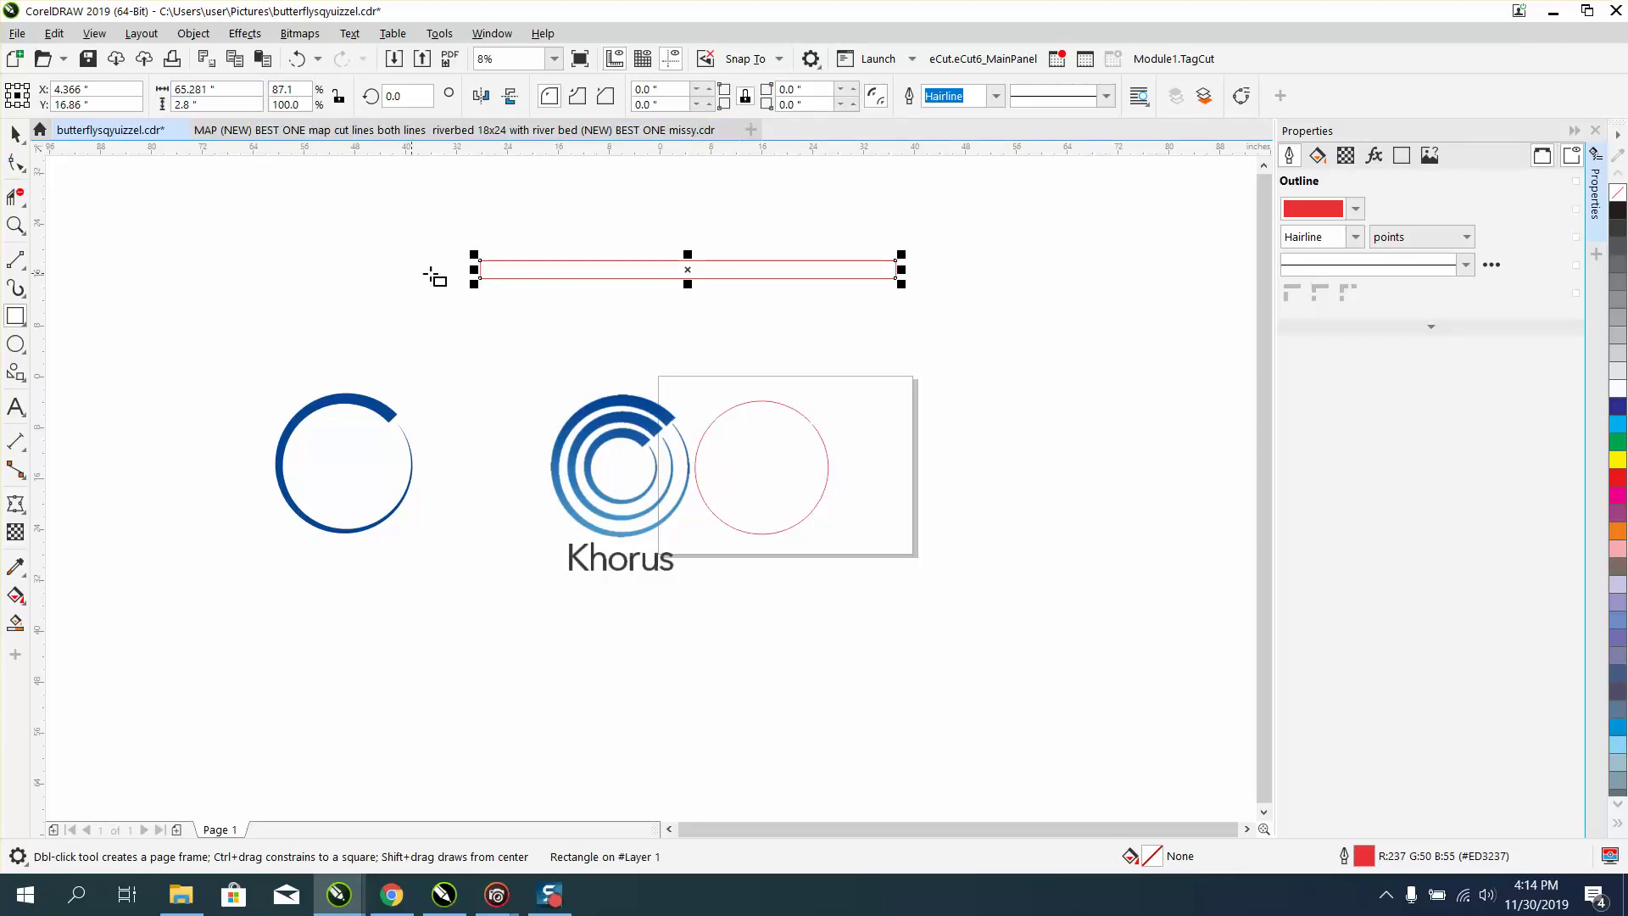
double_click(216, 105)
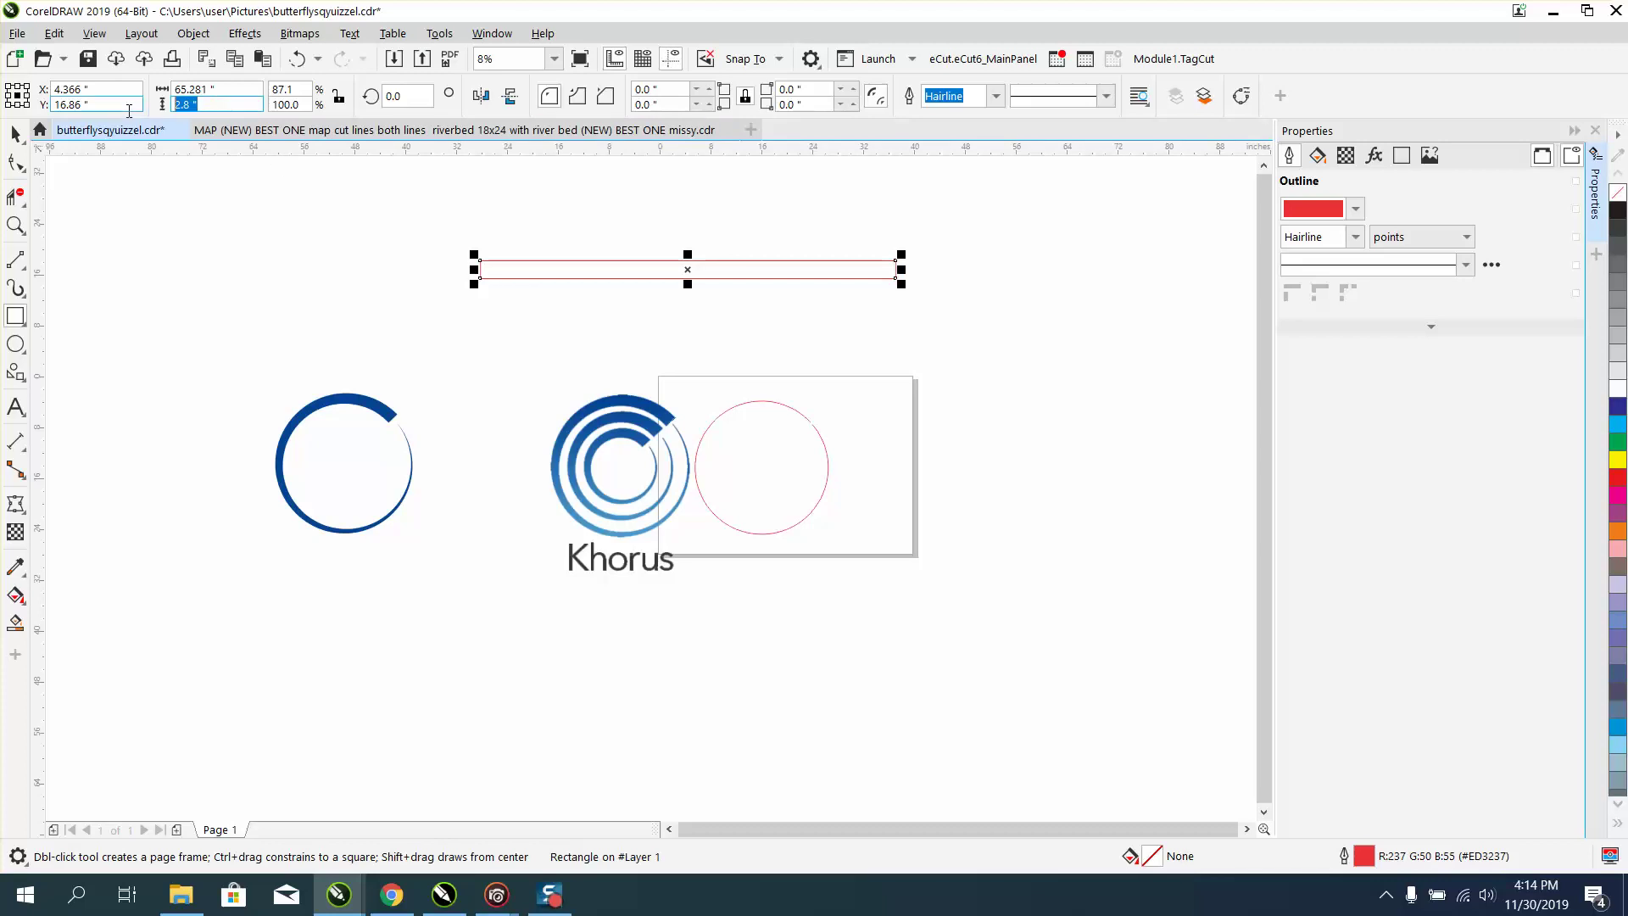
text(1.95)
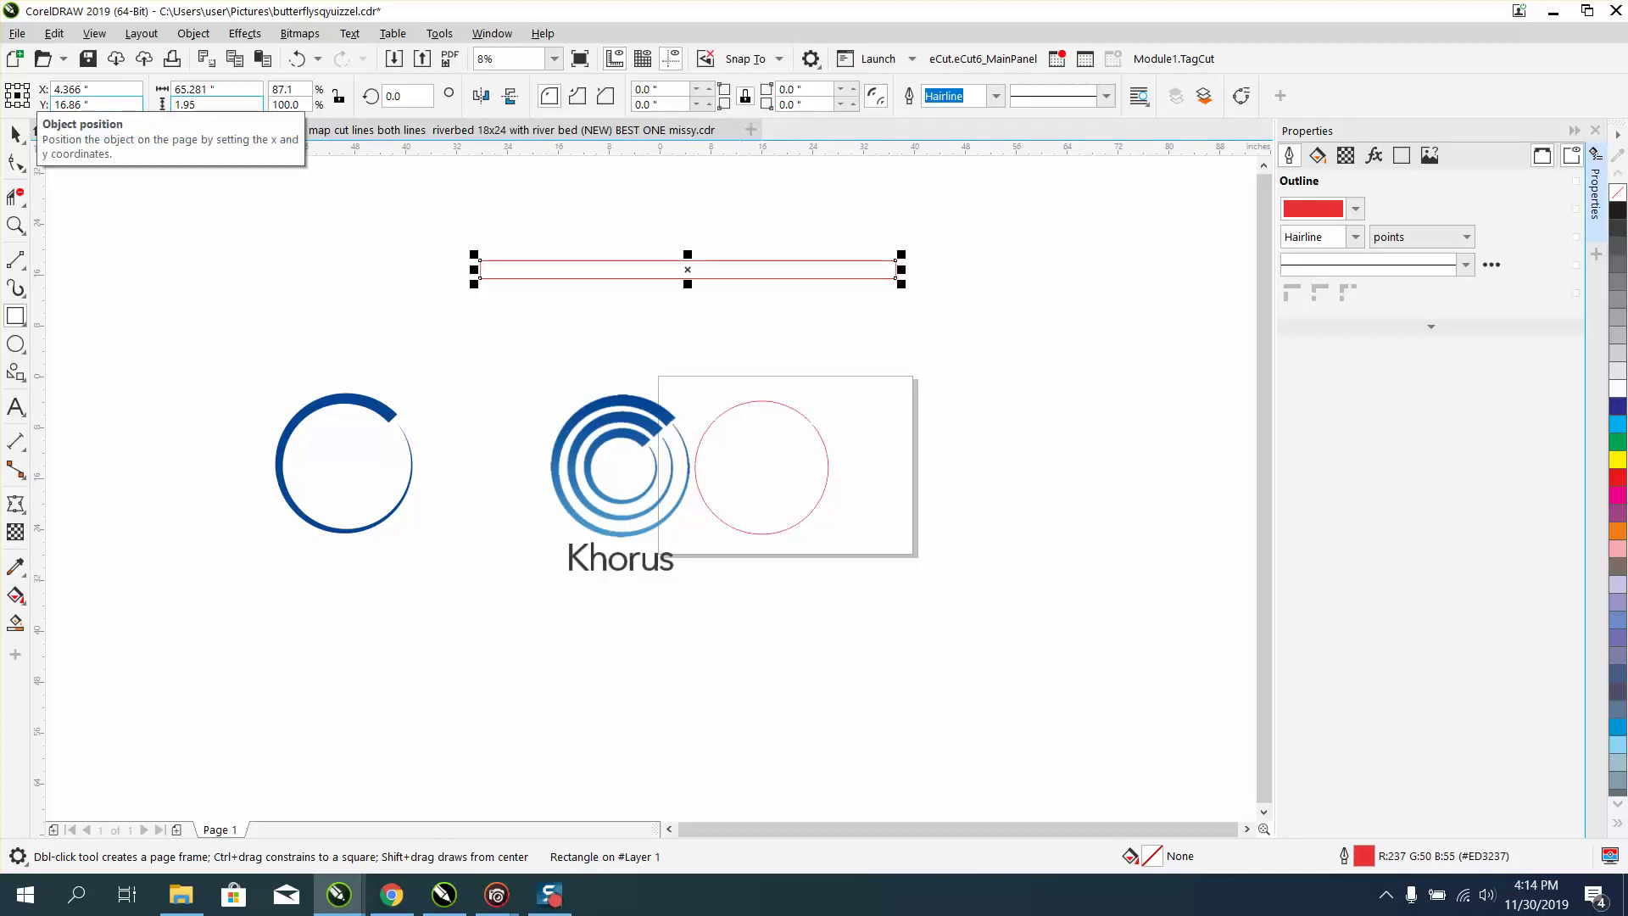
text(4)
key(Return)
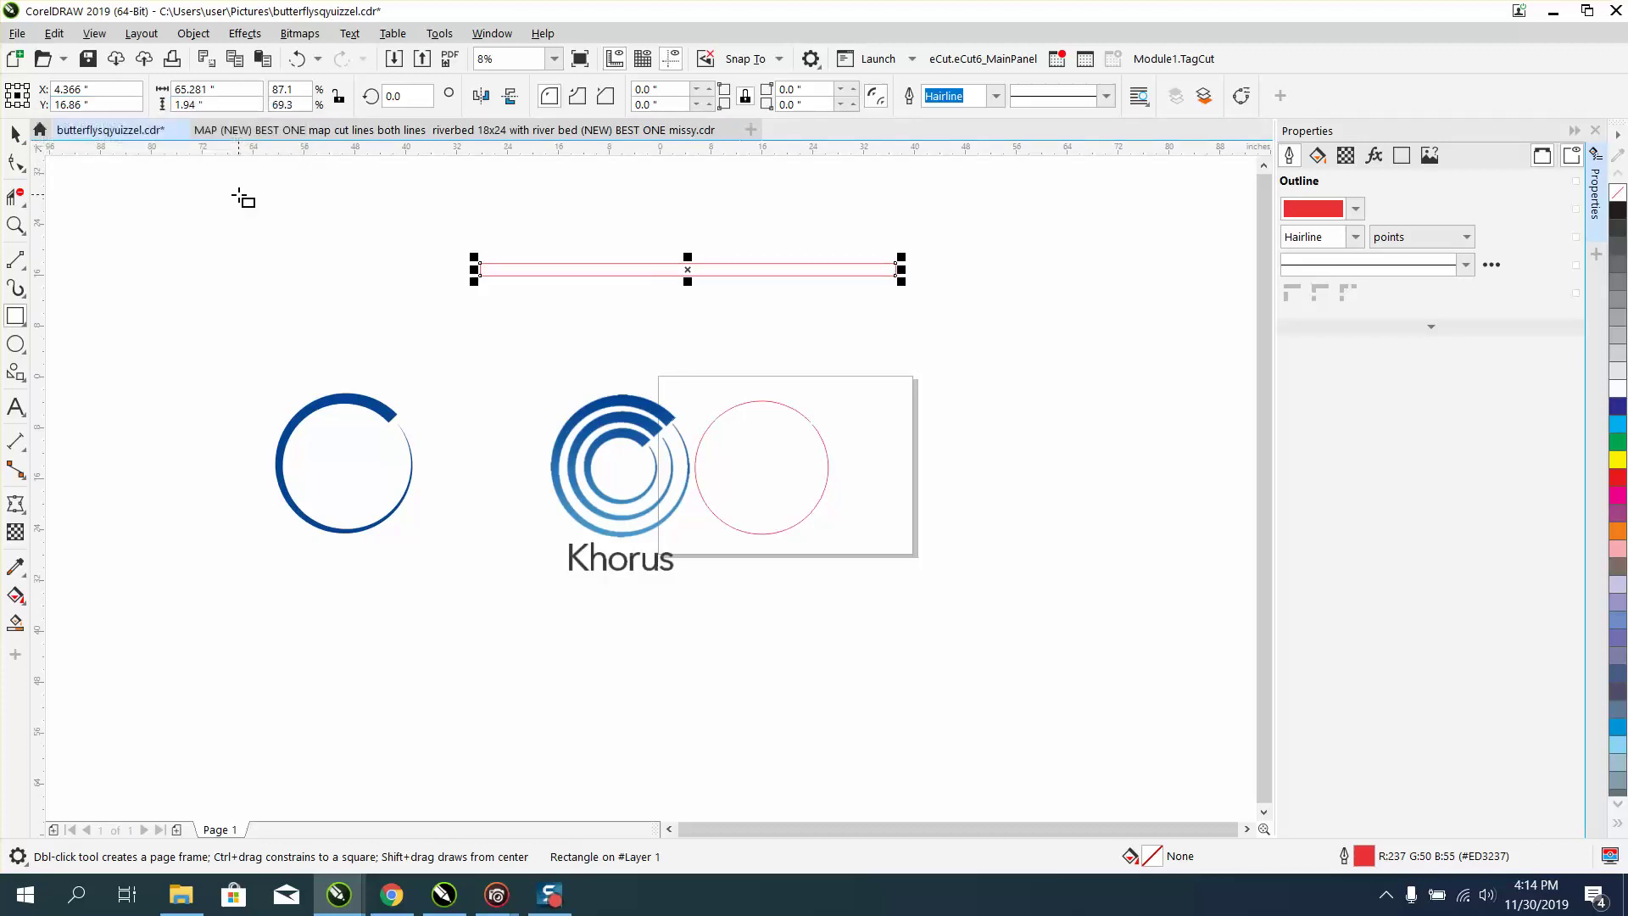
click(15, 224)
- Convert the long red rectangle to curves via Object > Convert to Curves
drag(433, 245, 967, 355)
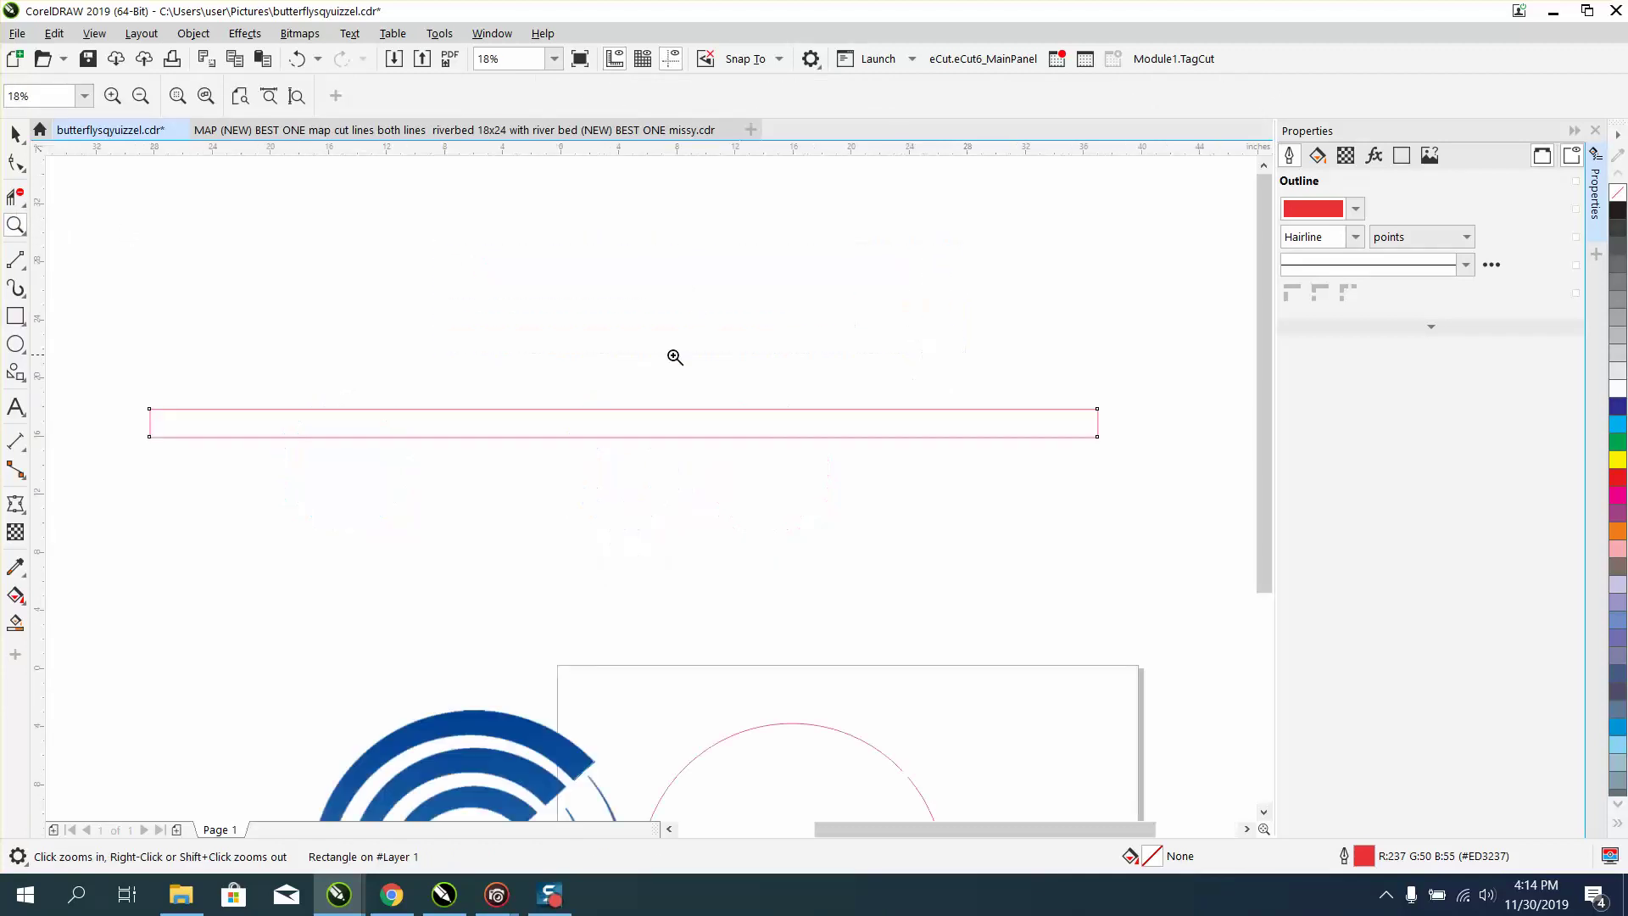
key(space)
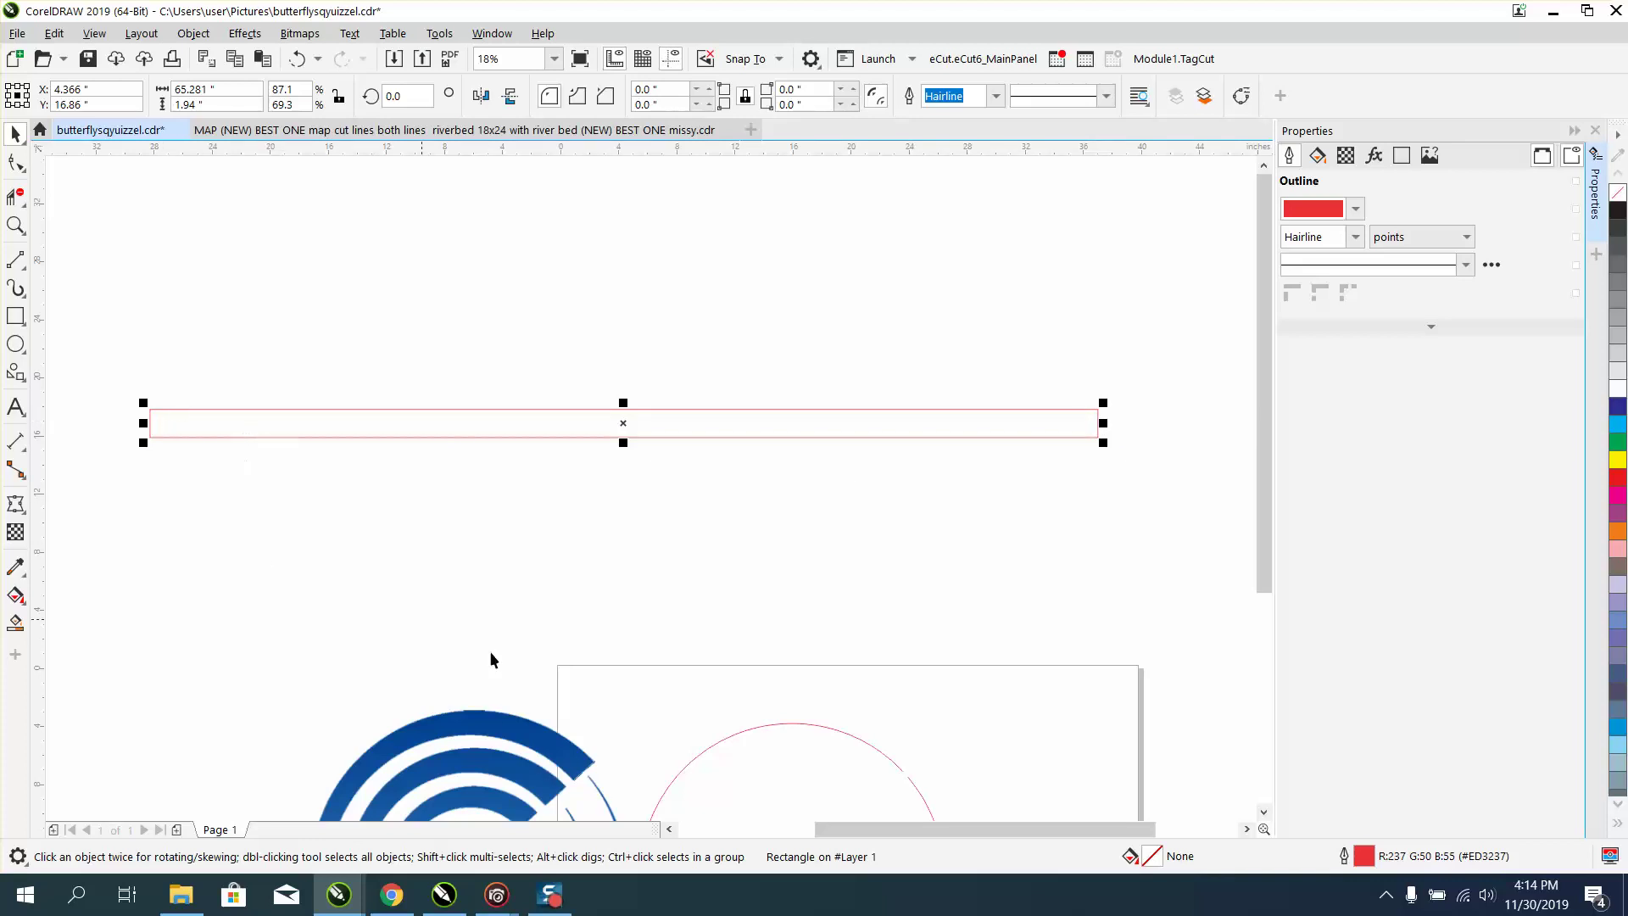
click(15, 225)
drag(119, 382, 332, 481)
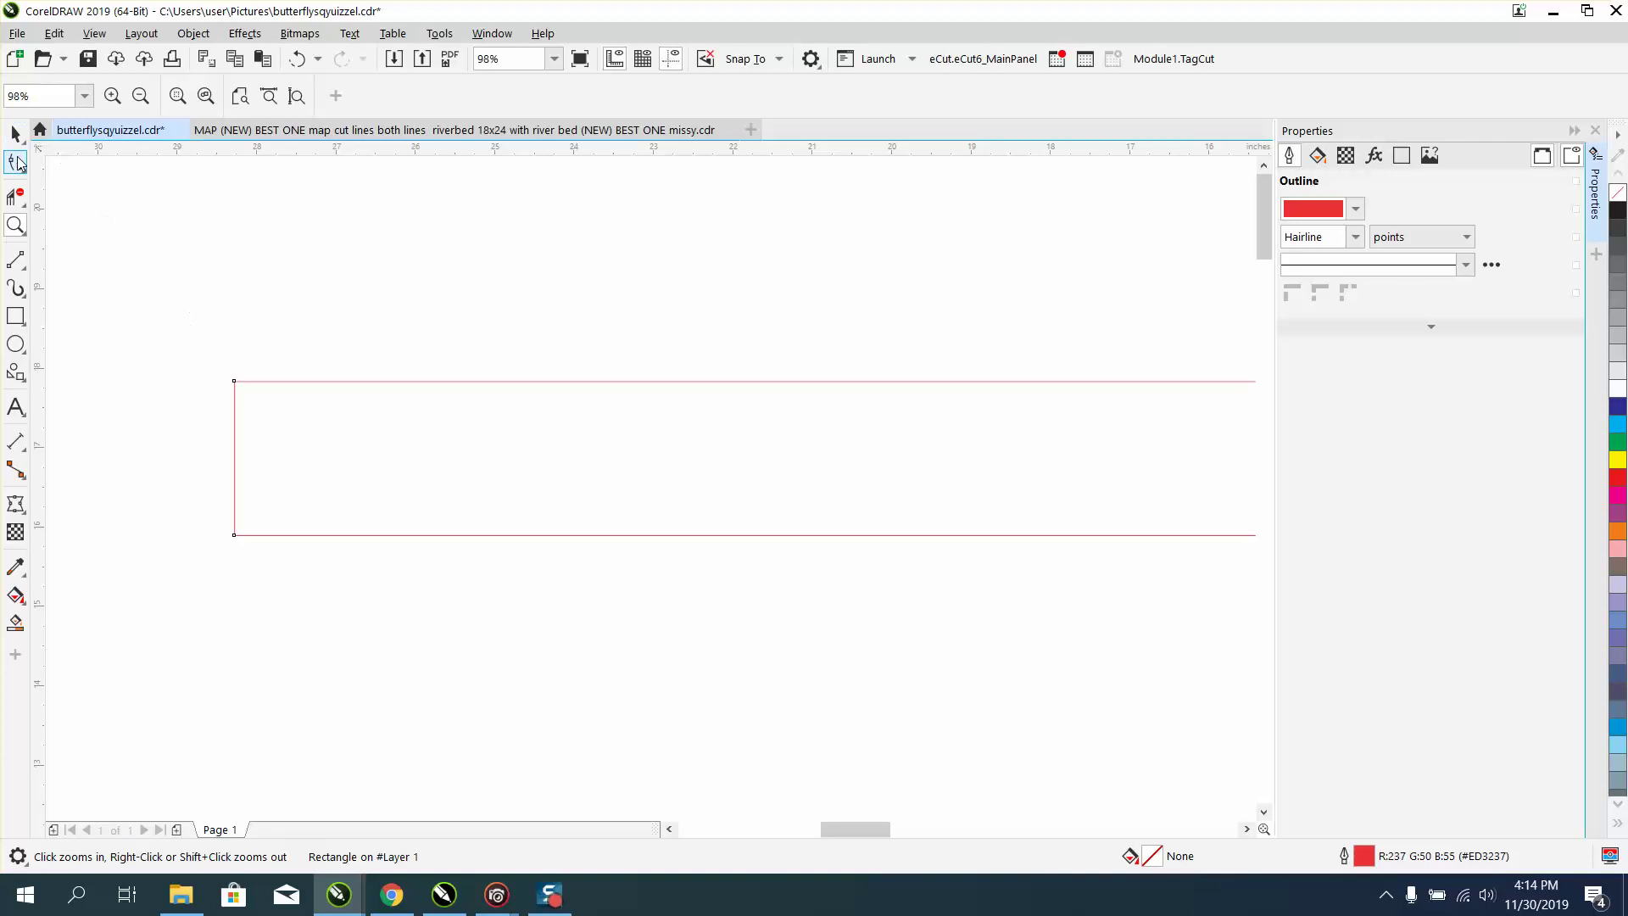
click(16, 161)
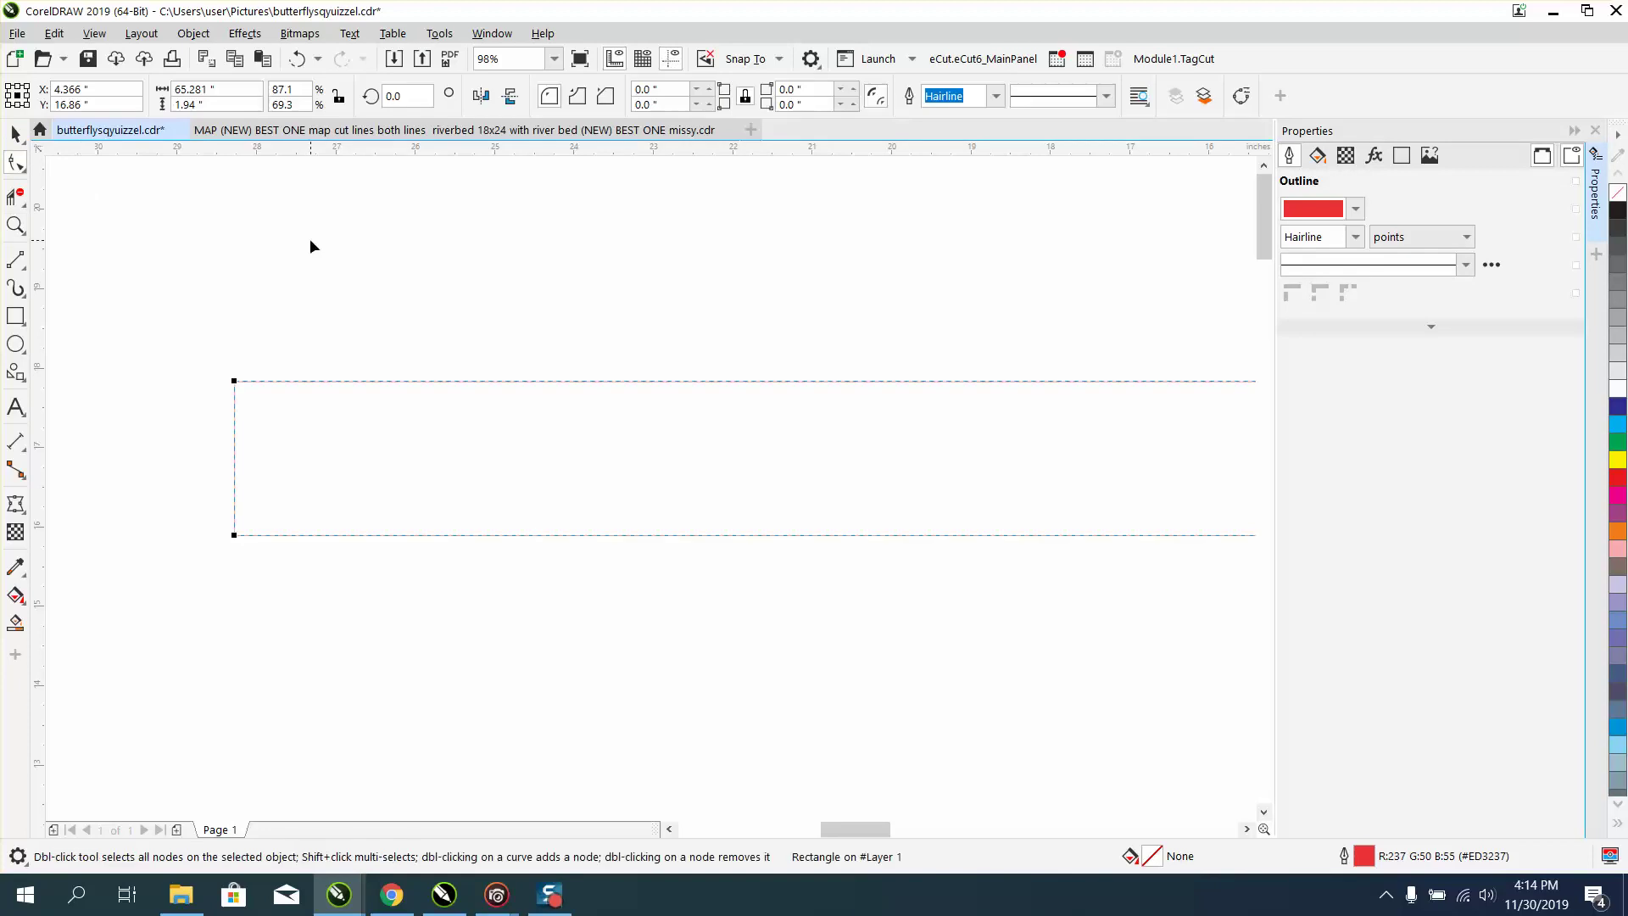
click(193, 33)
click(222, 540)
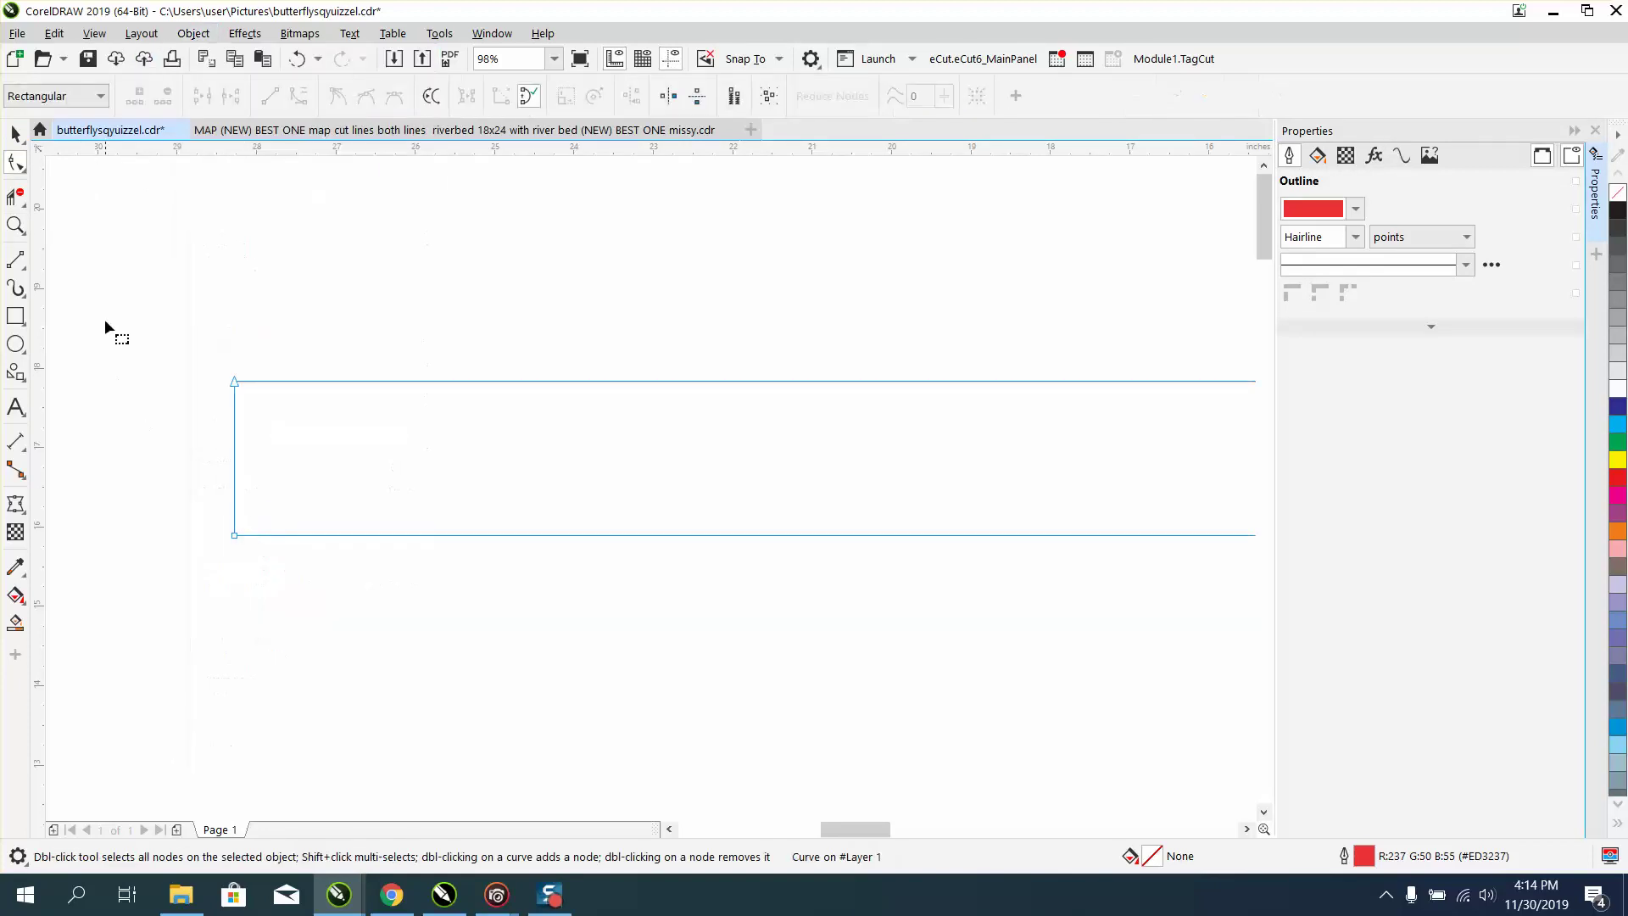
- Clear the selection and highlight the nudge distance value for editing
click(15, 136)
click(639, 222)
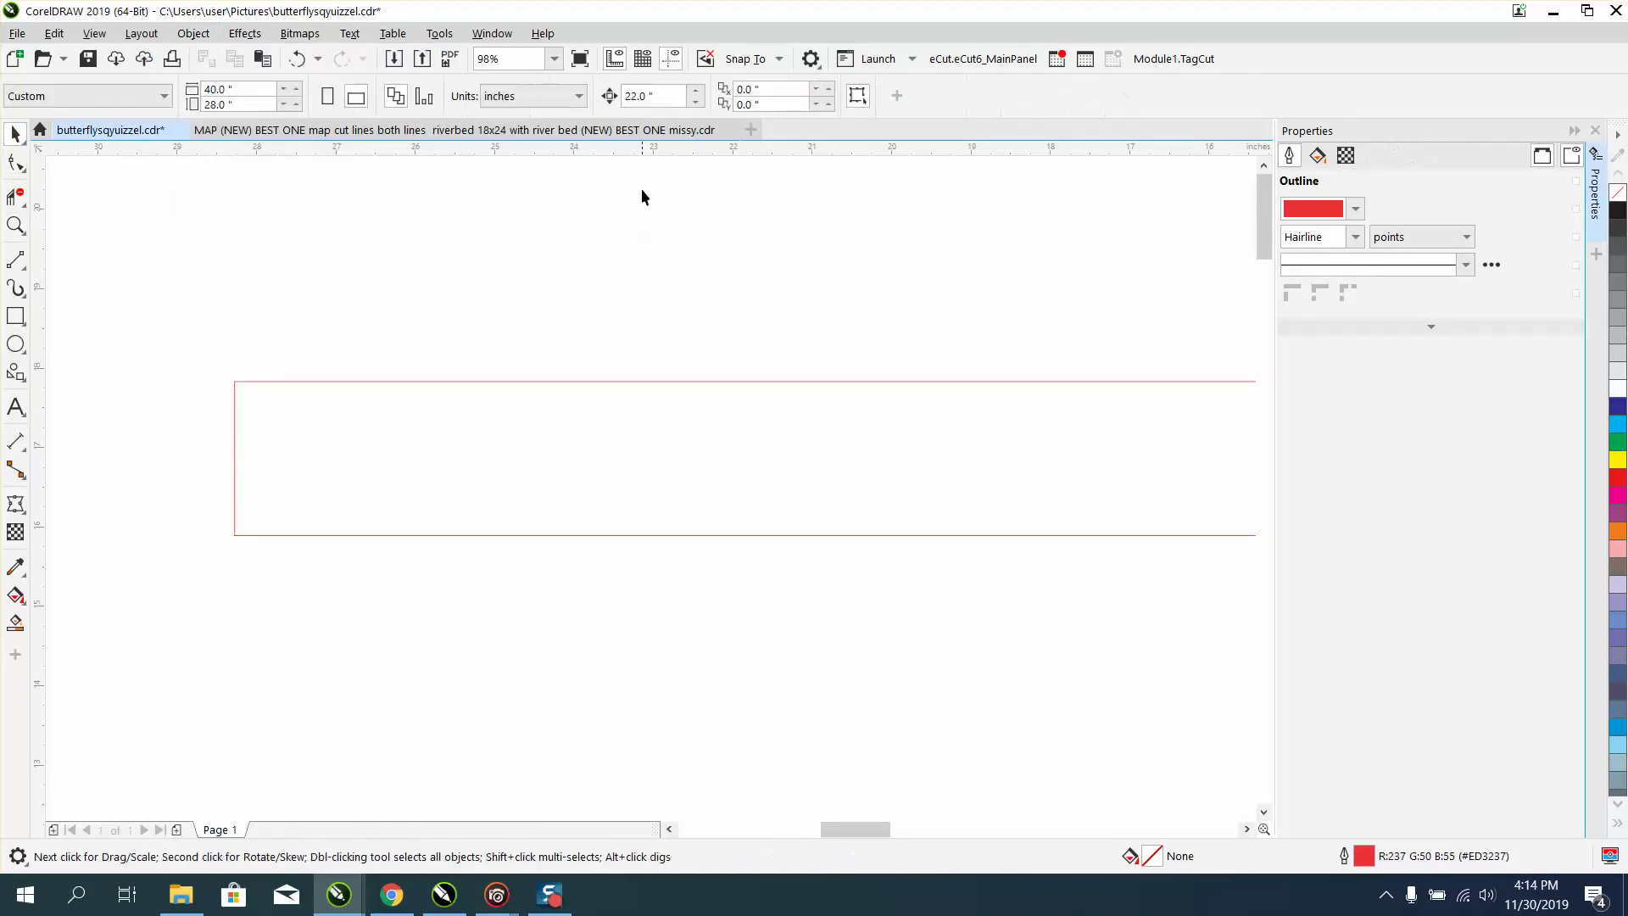
drag(655, 98, 607, 102)
- Compute 1.94 ÷ 2 in Windows Calculator, giving 0.97
key(XF86Calculator)
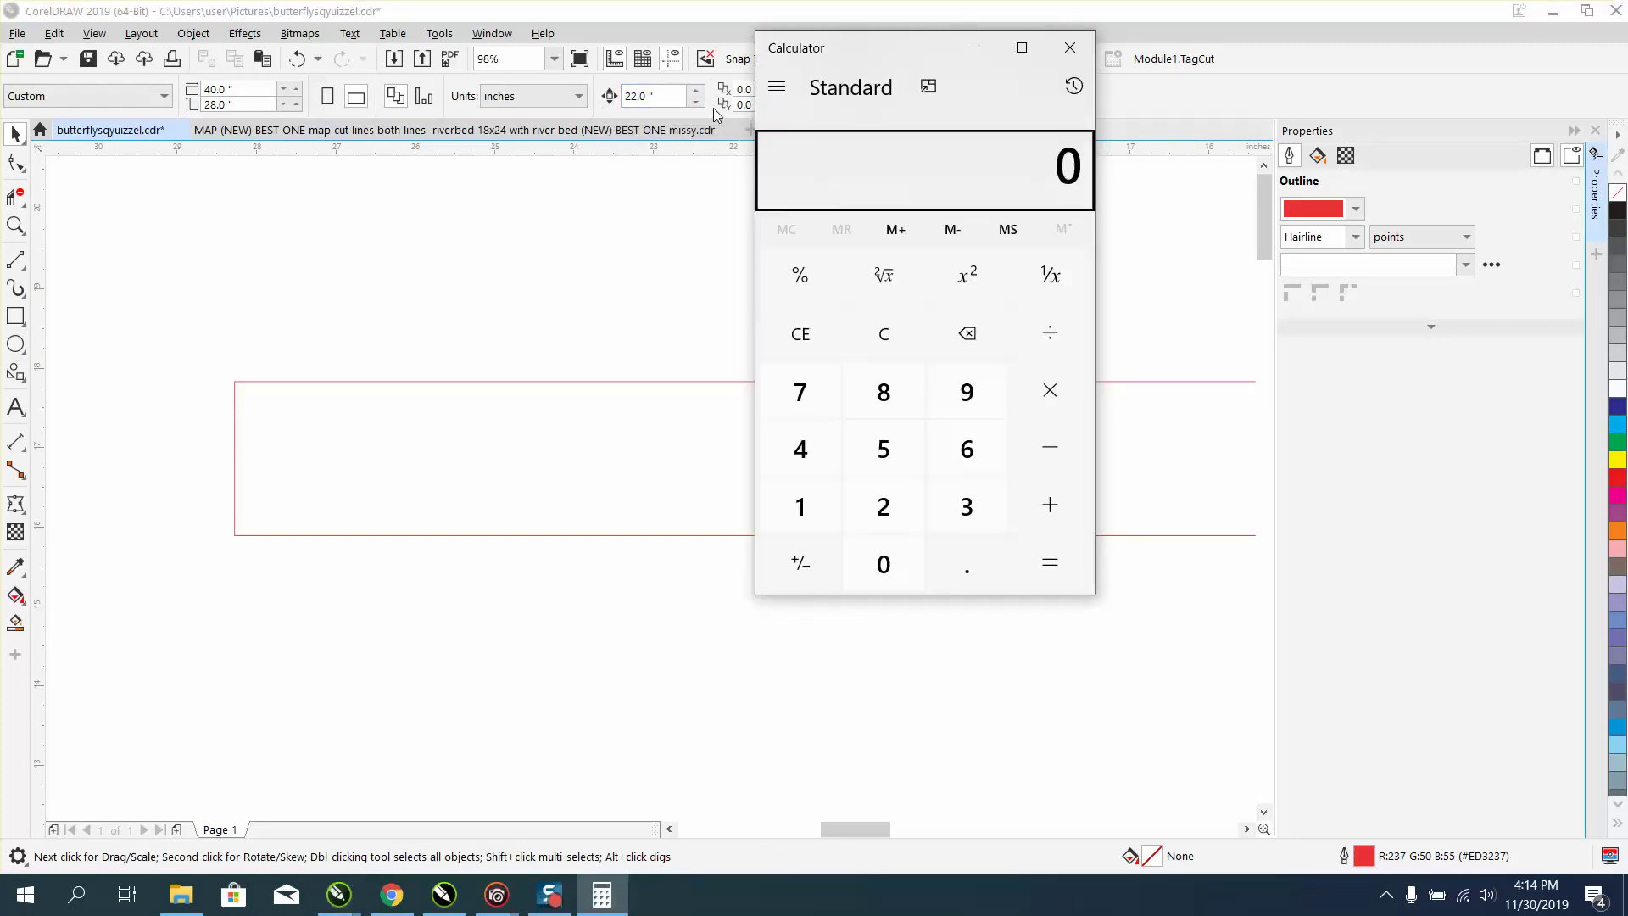
text(1.94)
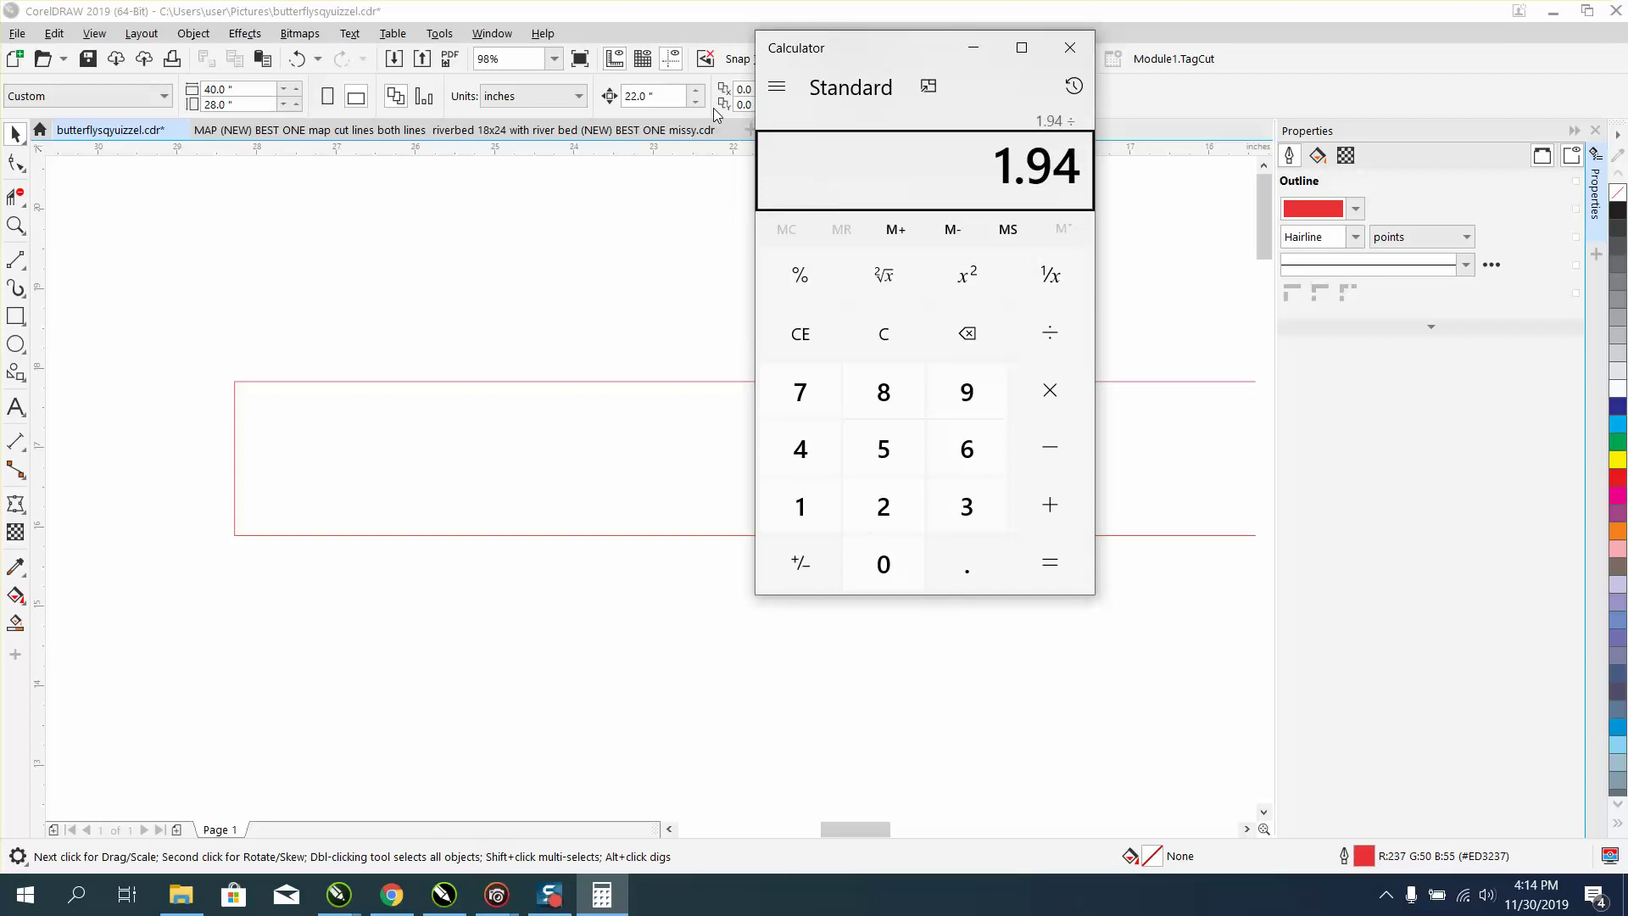
text(2)
key(Return)
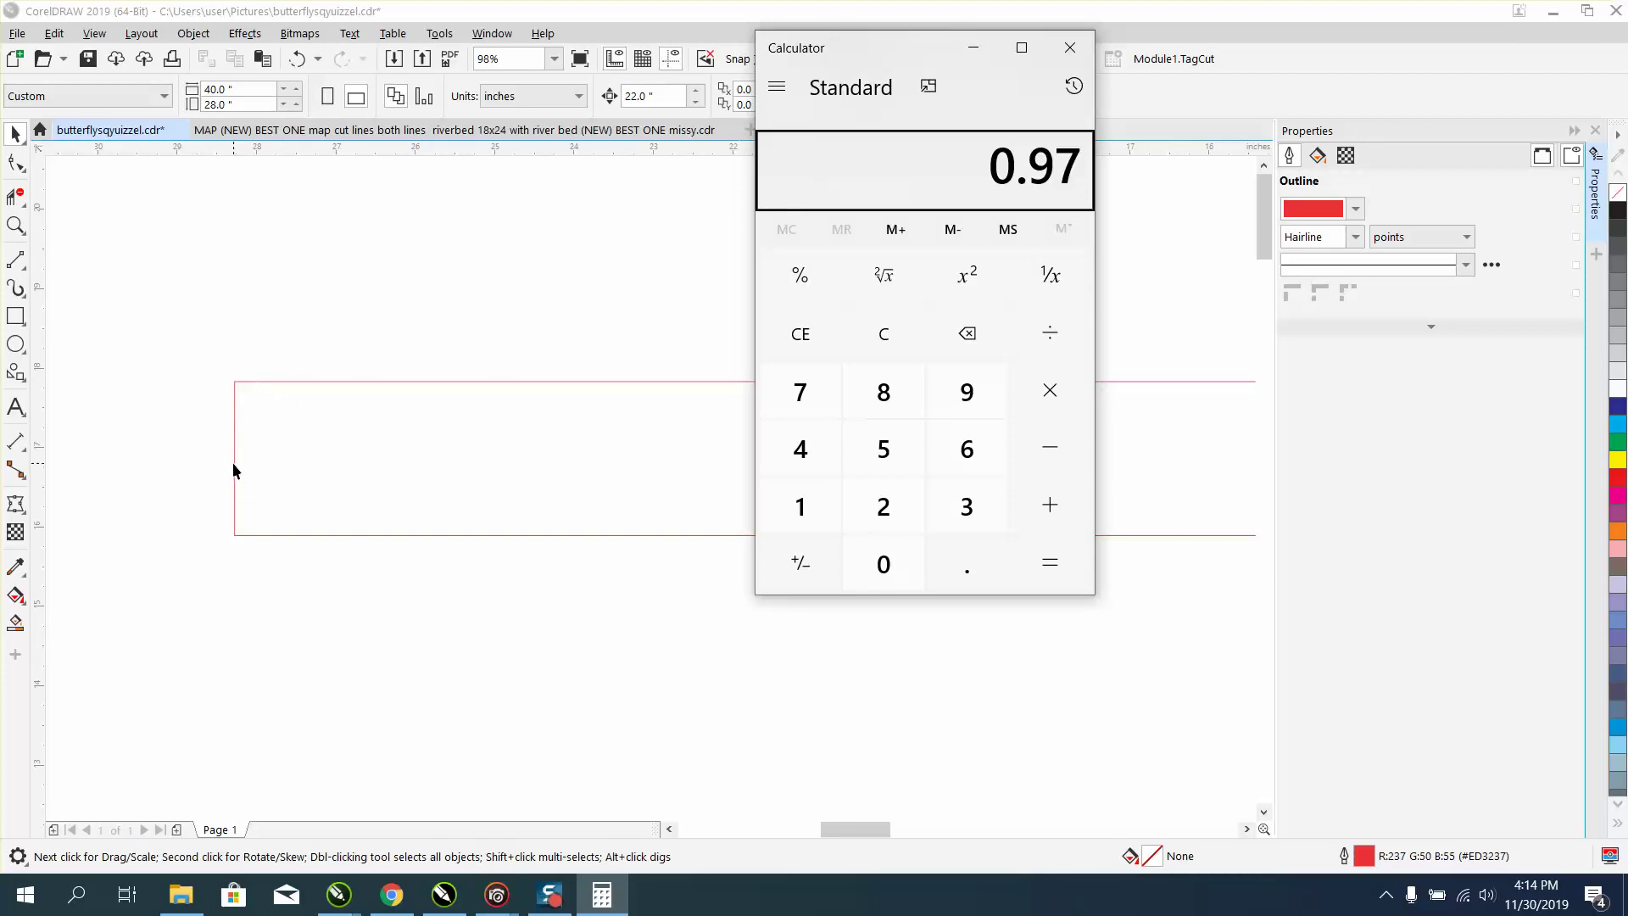
- Set the nudge distance to 0.97 inch
click(49, 207)
key(F10)
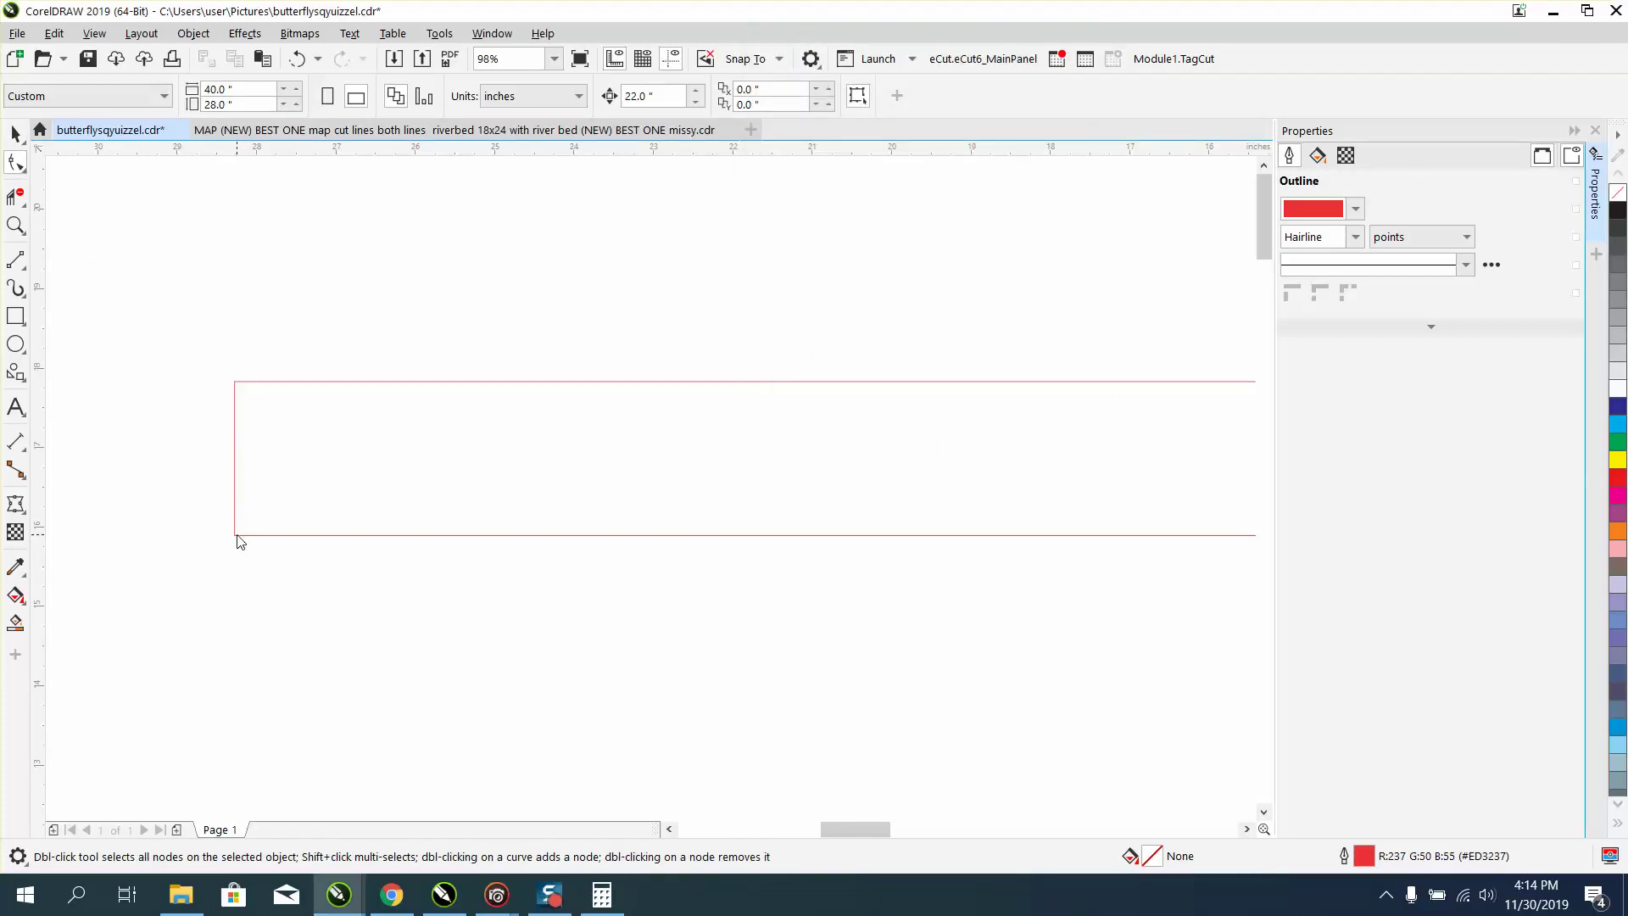
click(237, 533)
key(space)
click(165, 186)
click(639, 96)
key(ctrl+a)
text(.97)
key(Return)
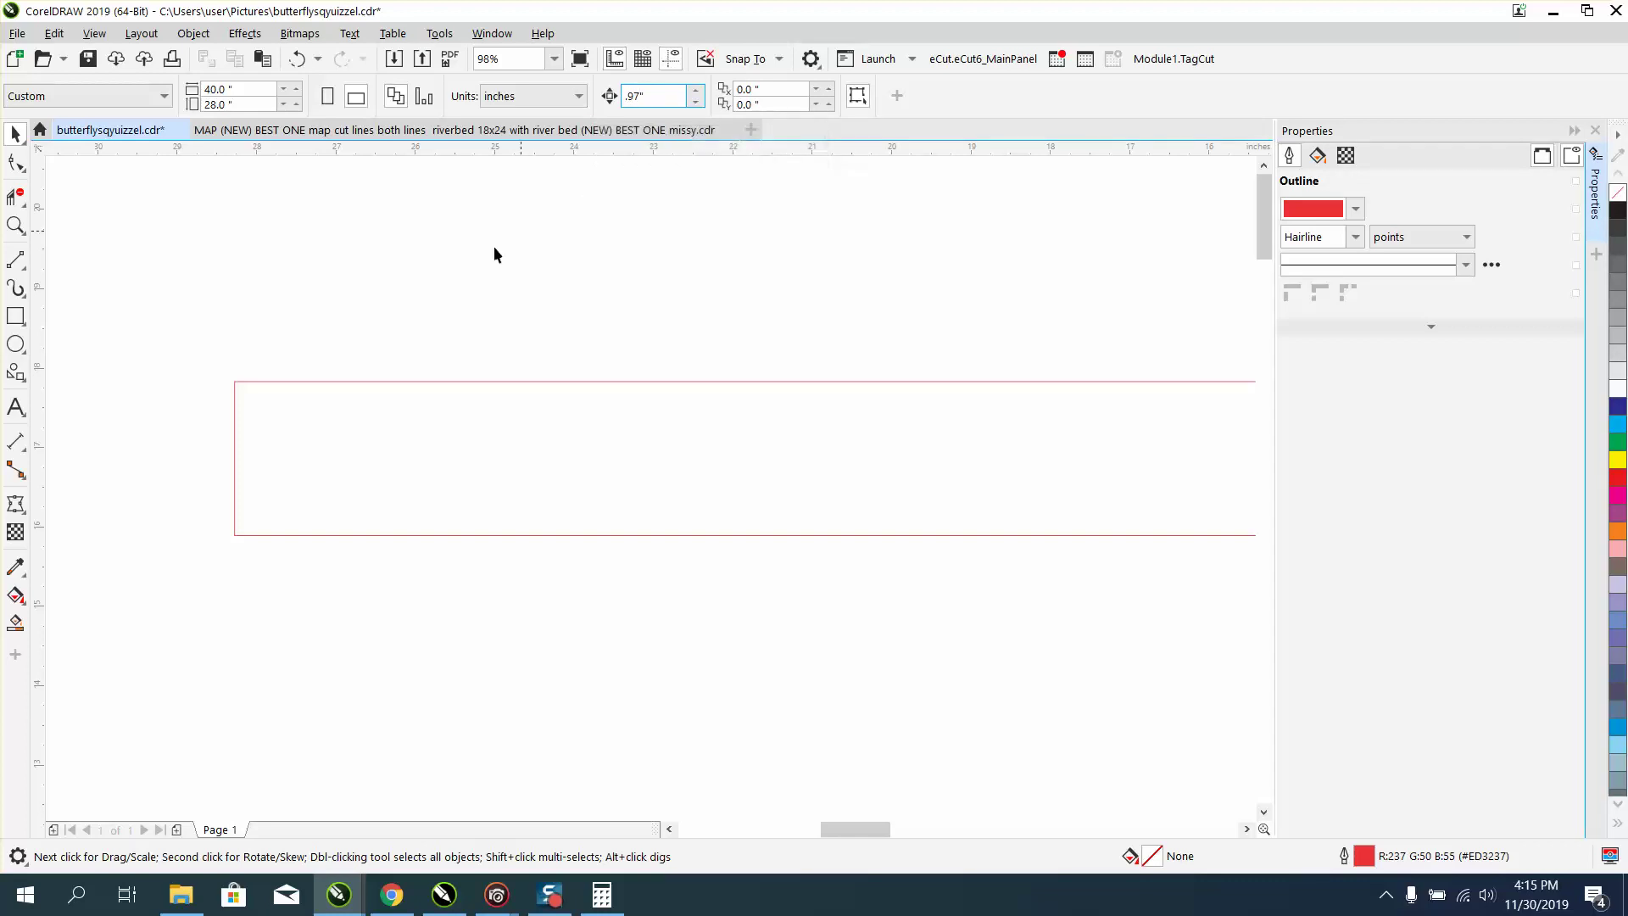
- Nudge the bottom-left node up and top-left node down, then undo both moves
click(234, 535)
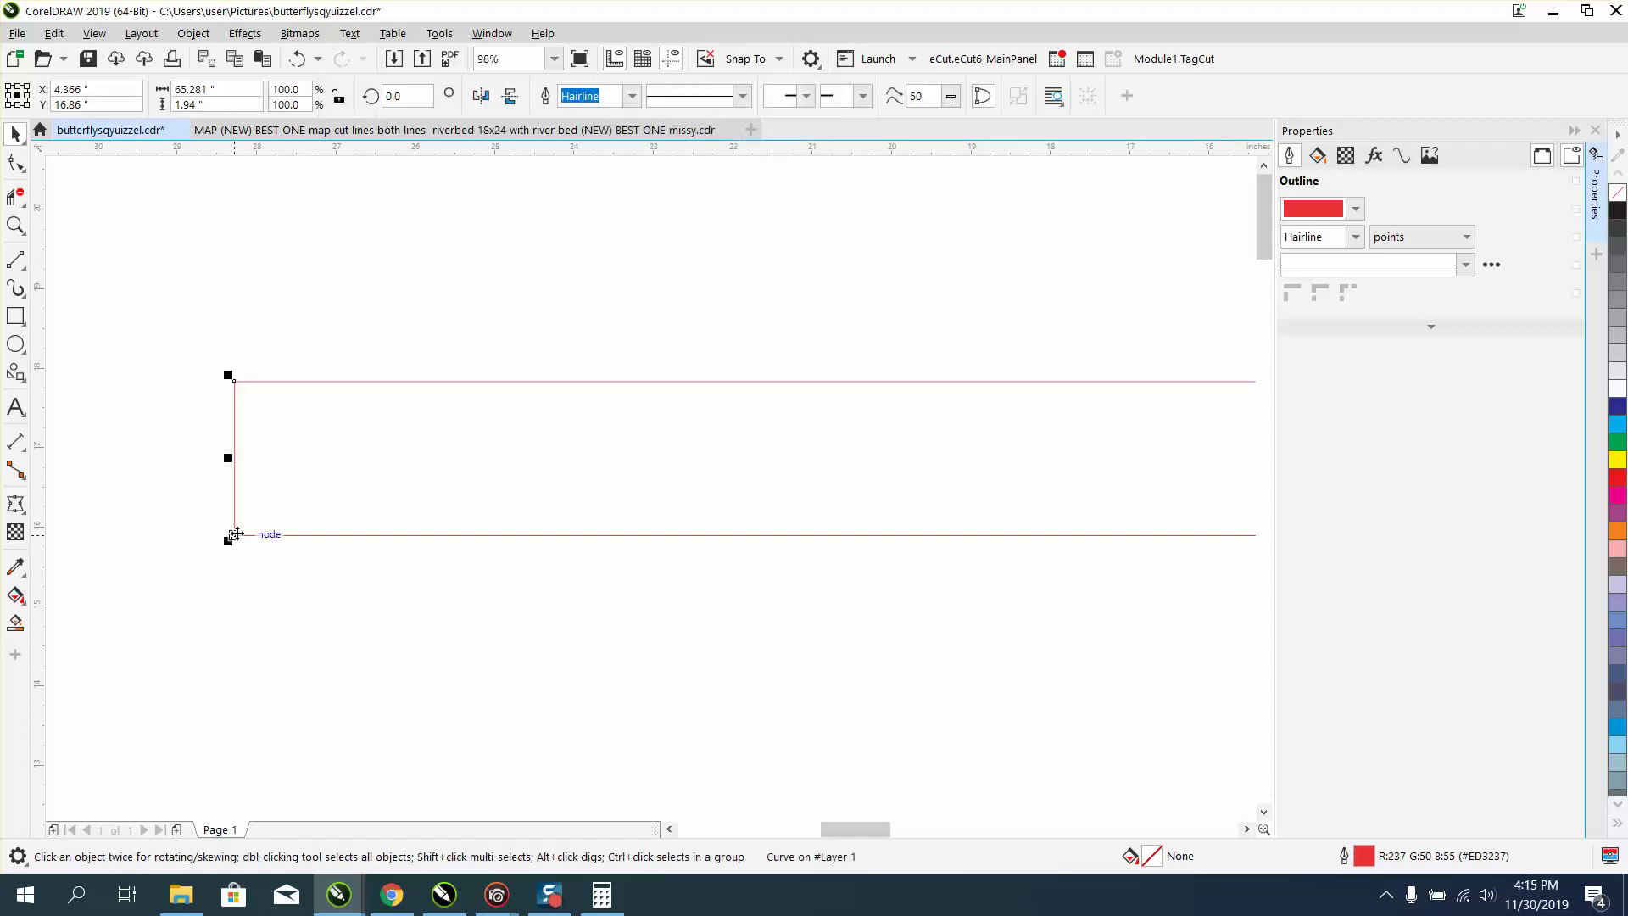
click(23, 172)
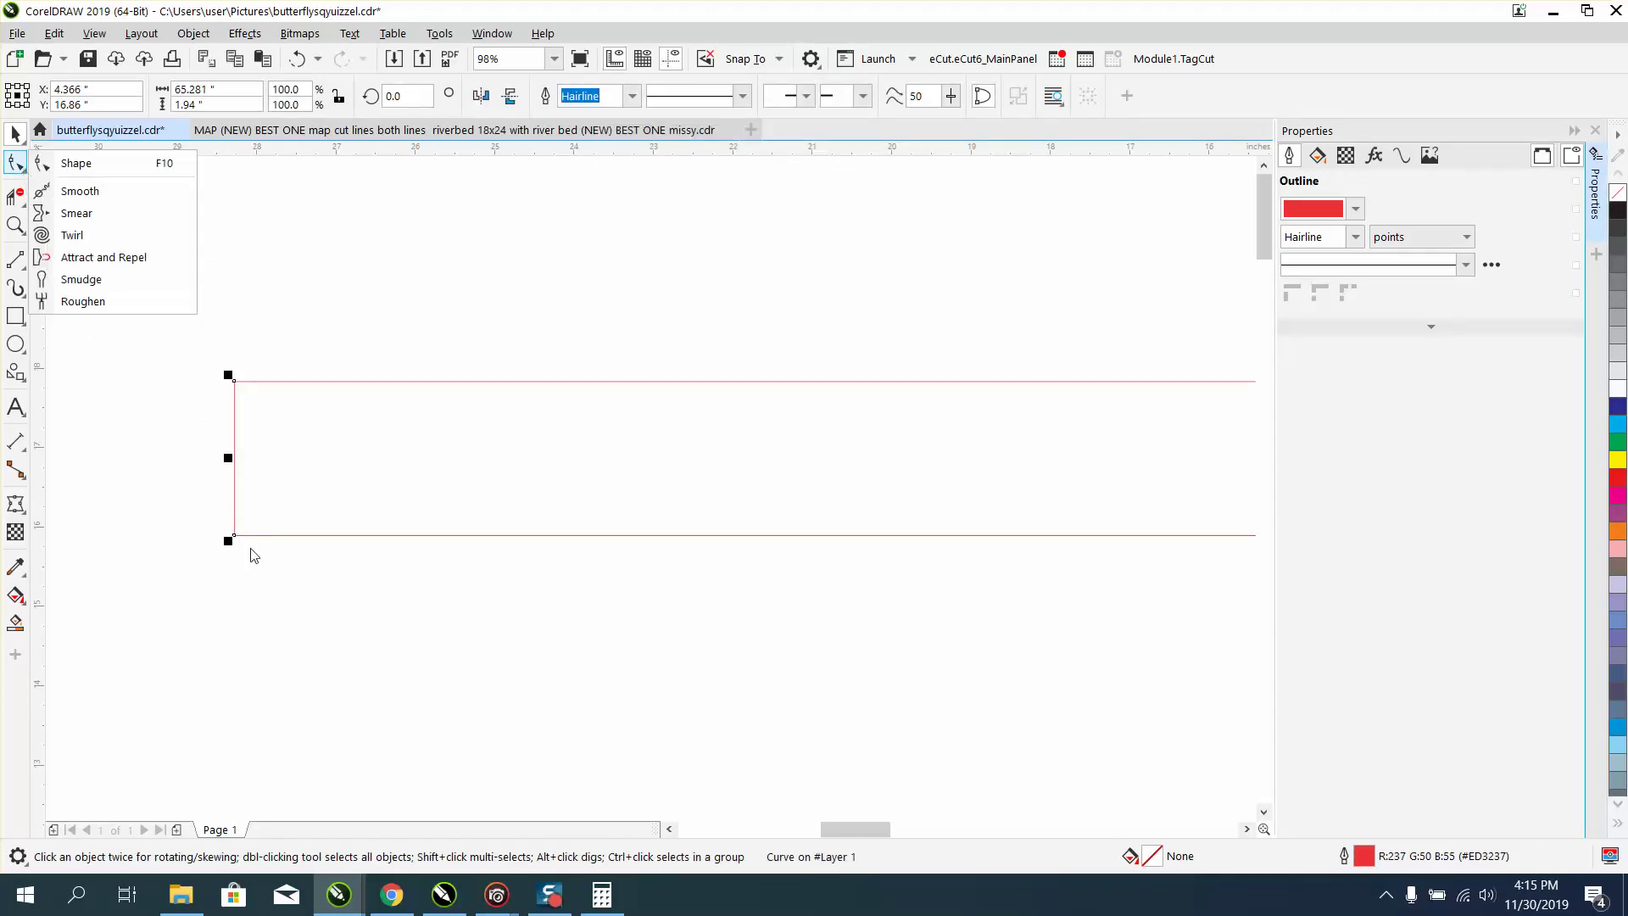
click(77, 163)
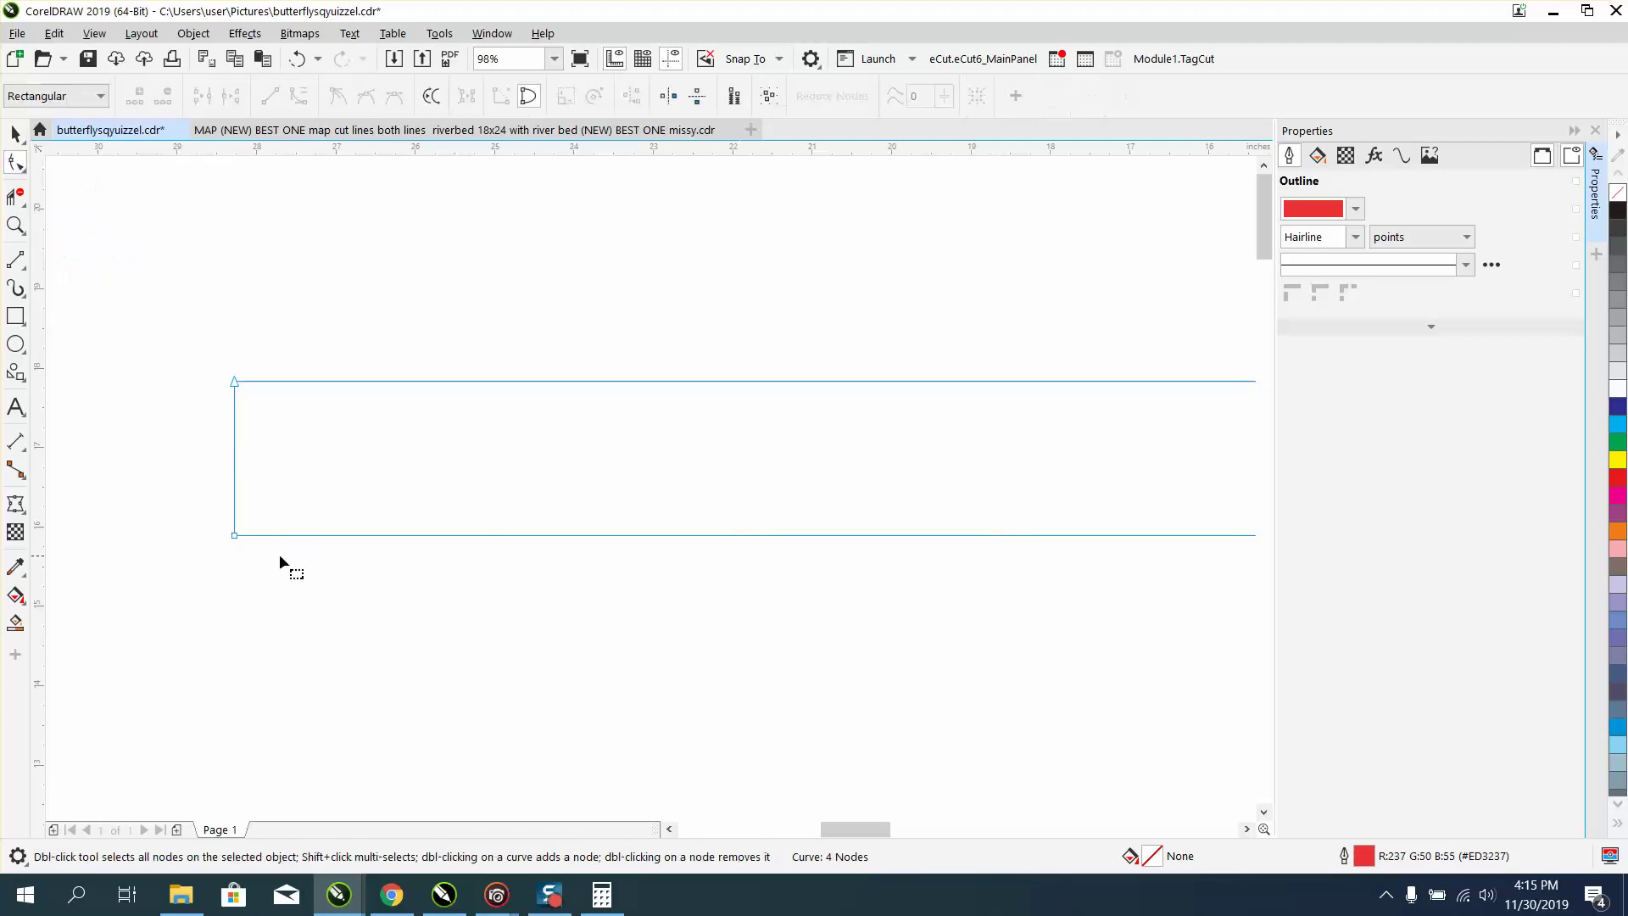
click(235, 537)
key(Up)
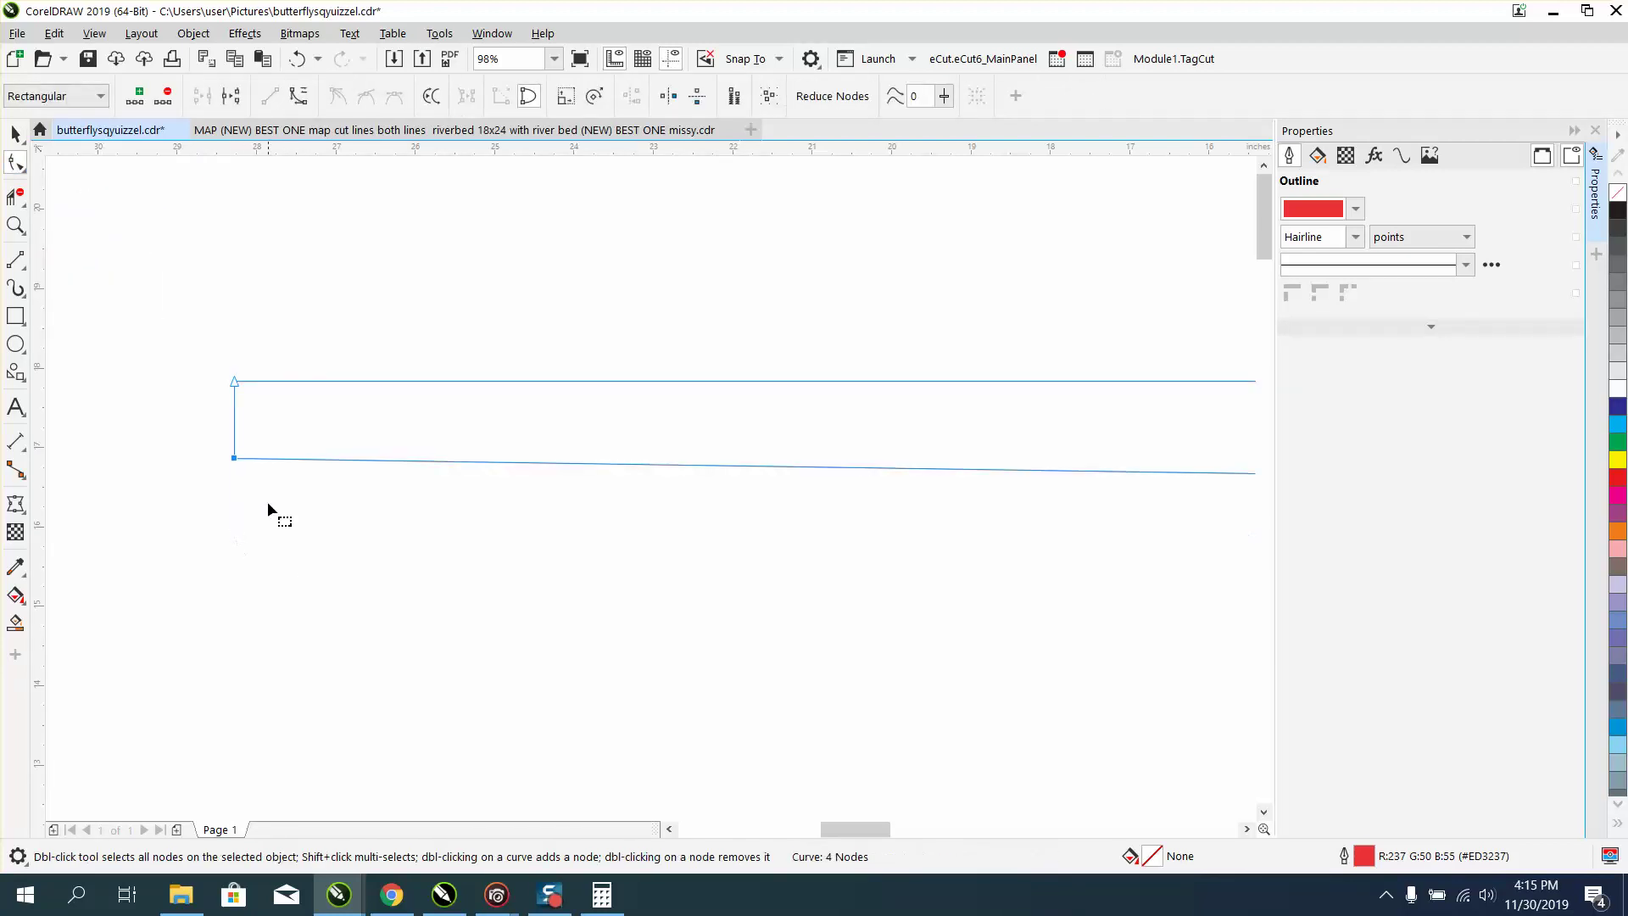
click(235, 382)
key(Down)
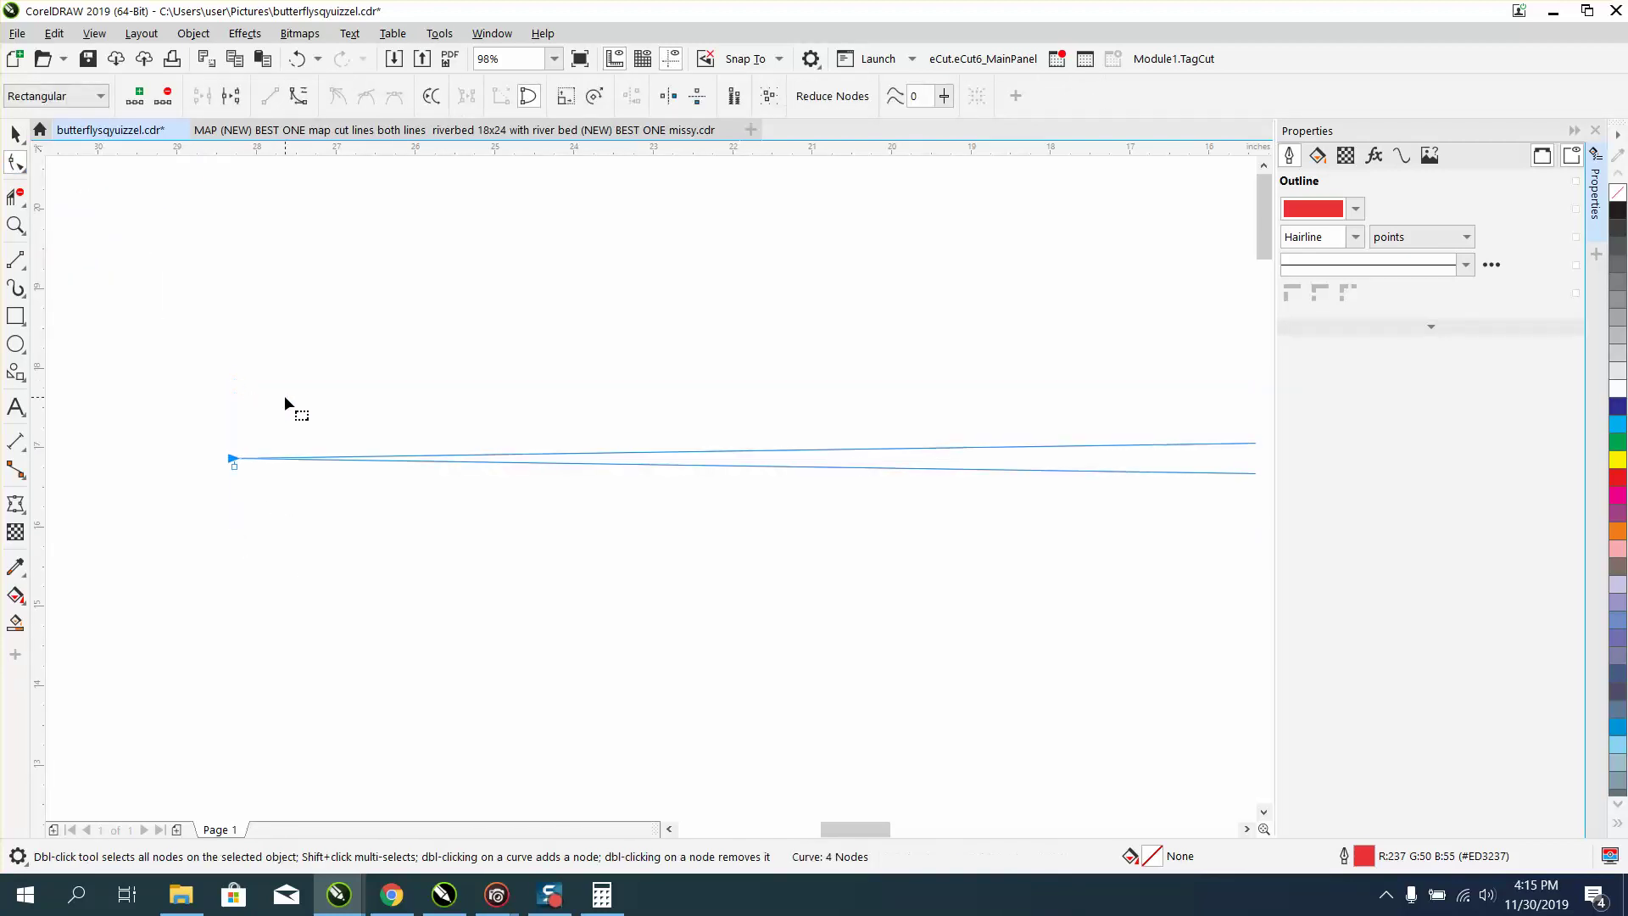
click(297, 58)
click(297, 58)
- Change the nudge distance to 0.9 inch
key(space)
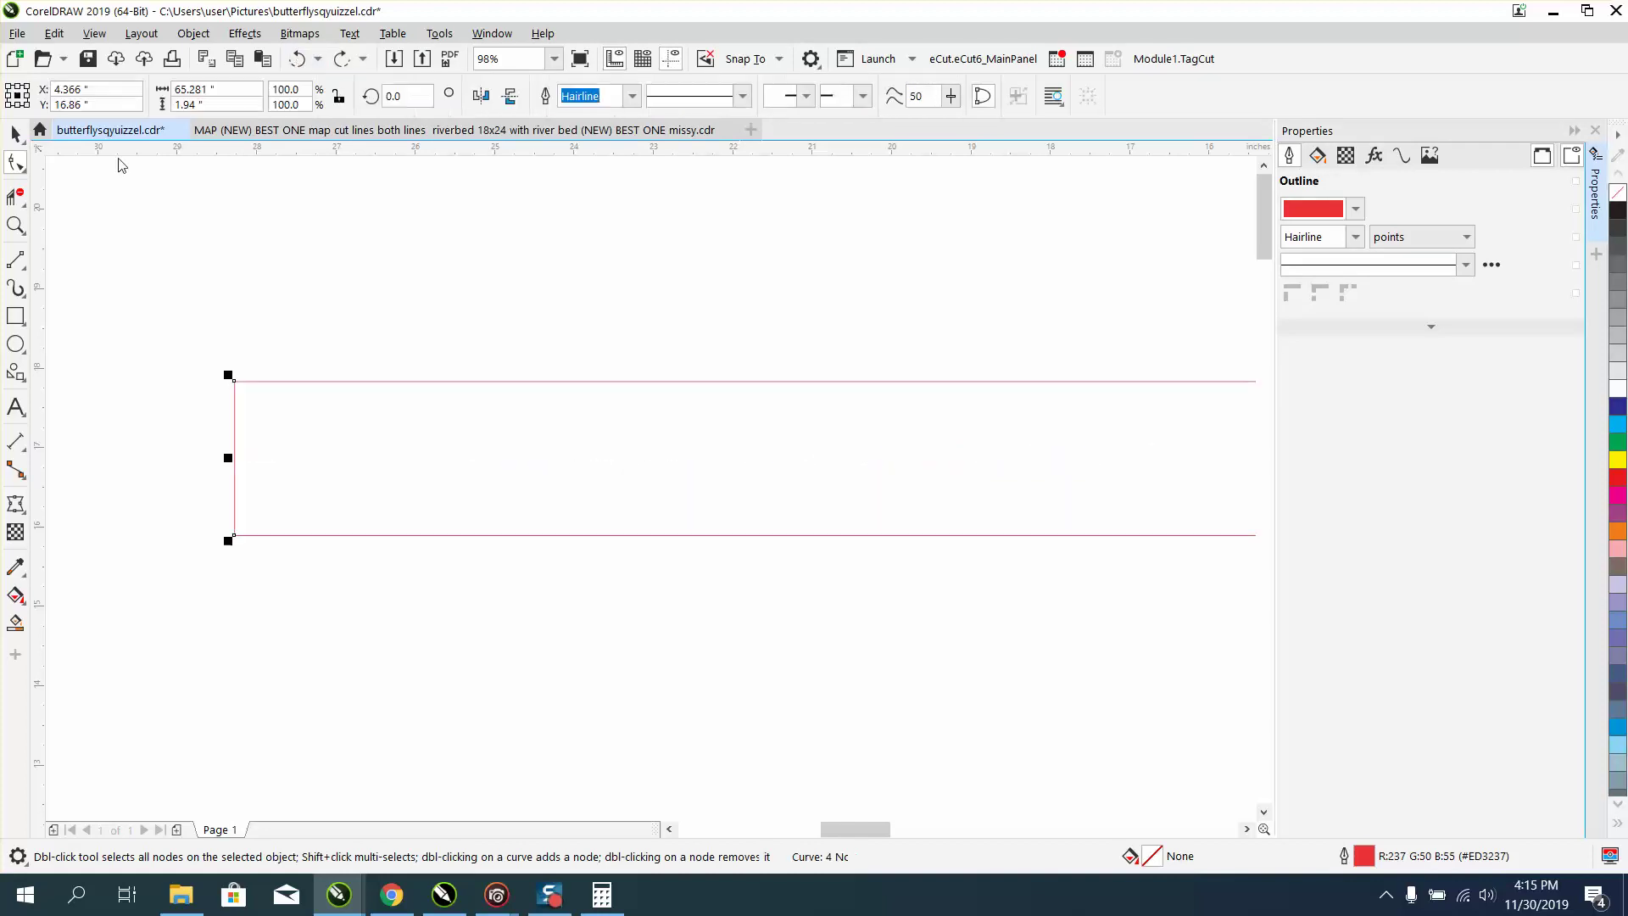
click(404, 245)
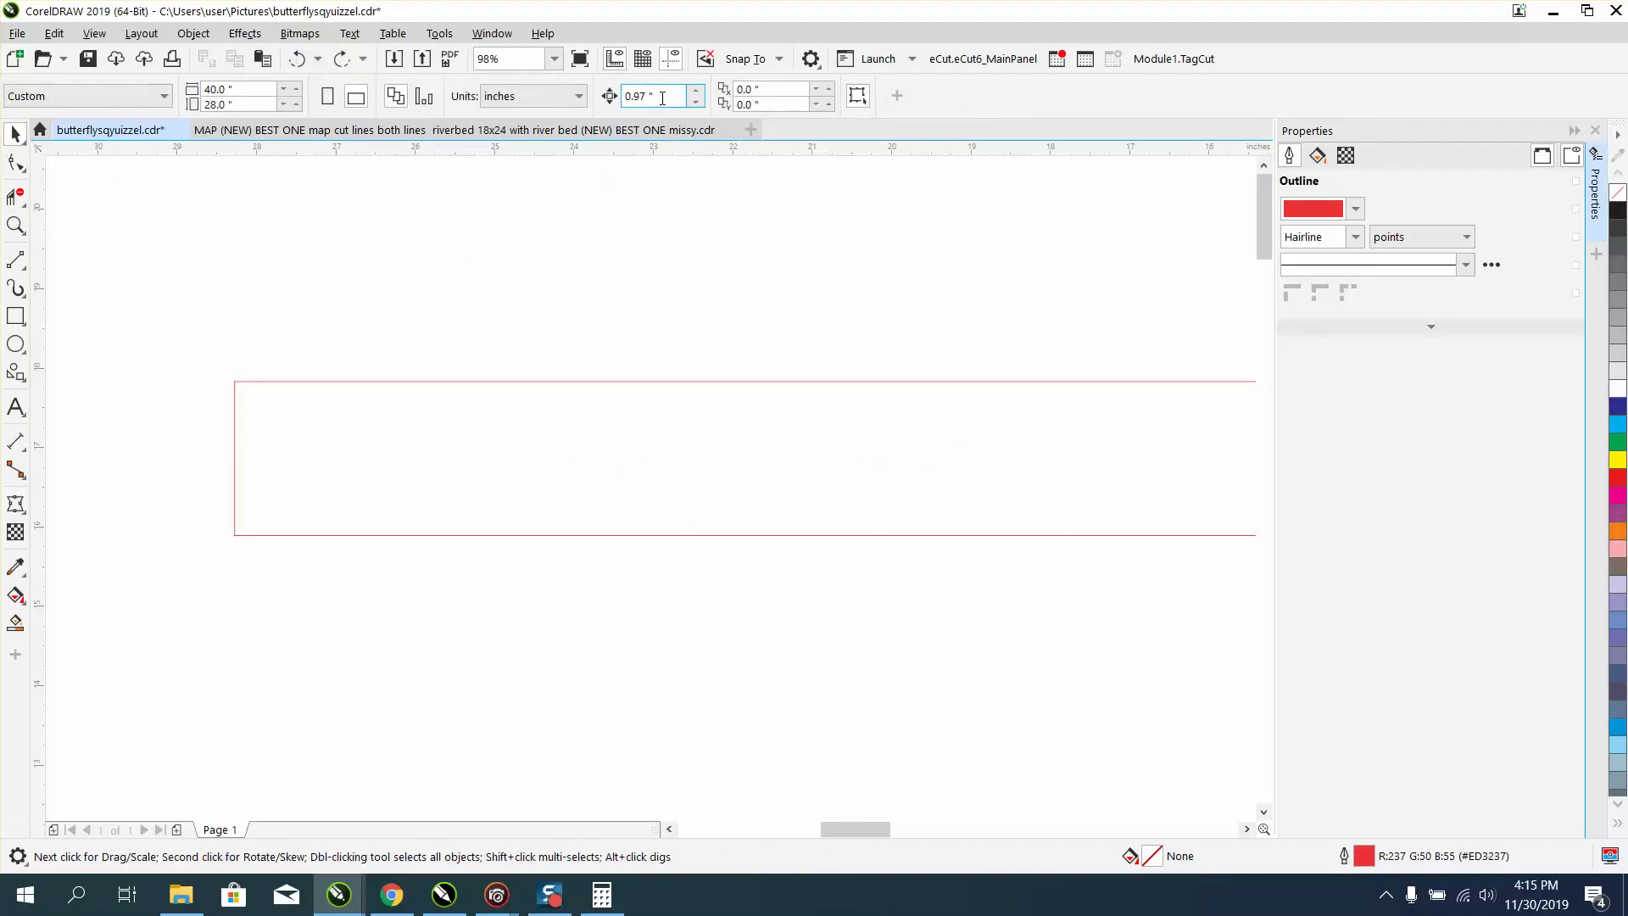
drag(664, 94, 600, 99)
text(.9)
click(17, 161)
- Nudge the bottom-left node up and top-left node down 0.9 inch to taper the end
click(236, 536)
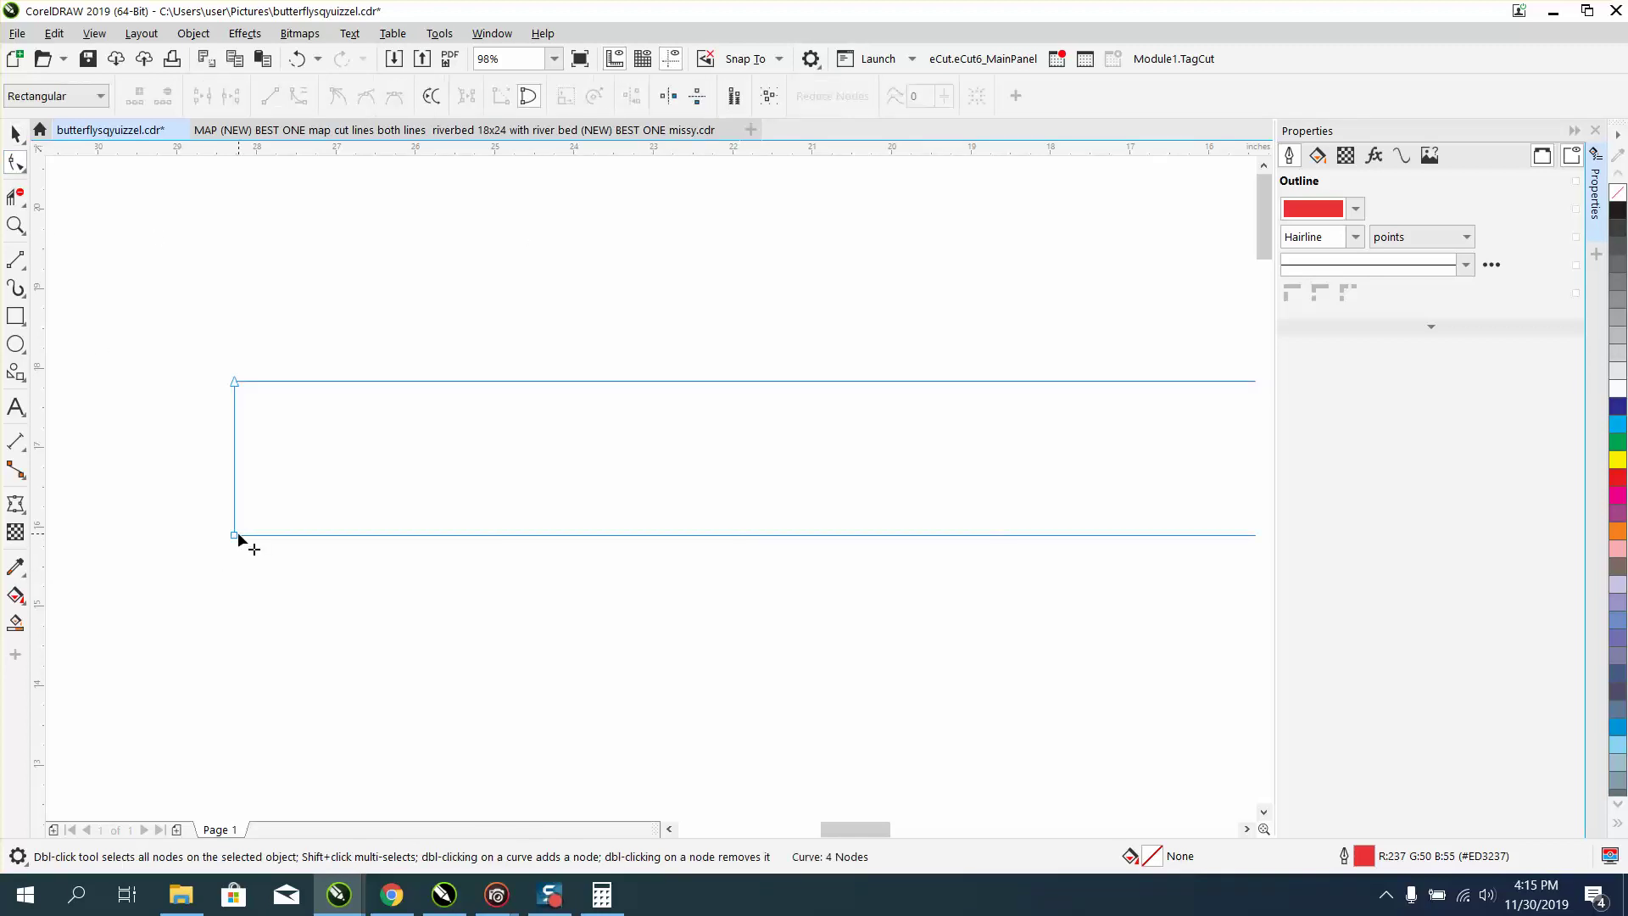
click(235, 536)
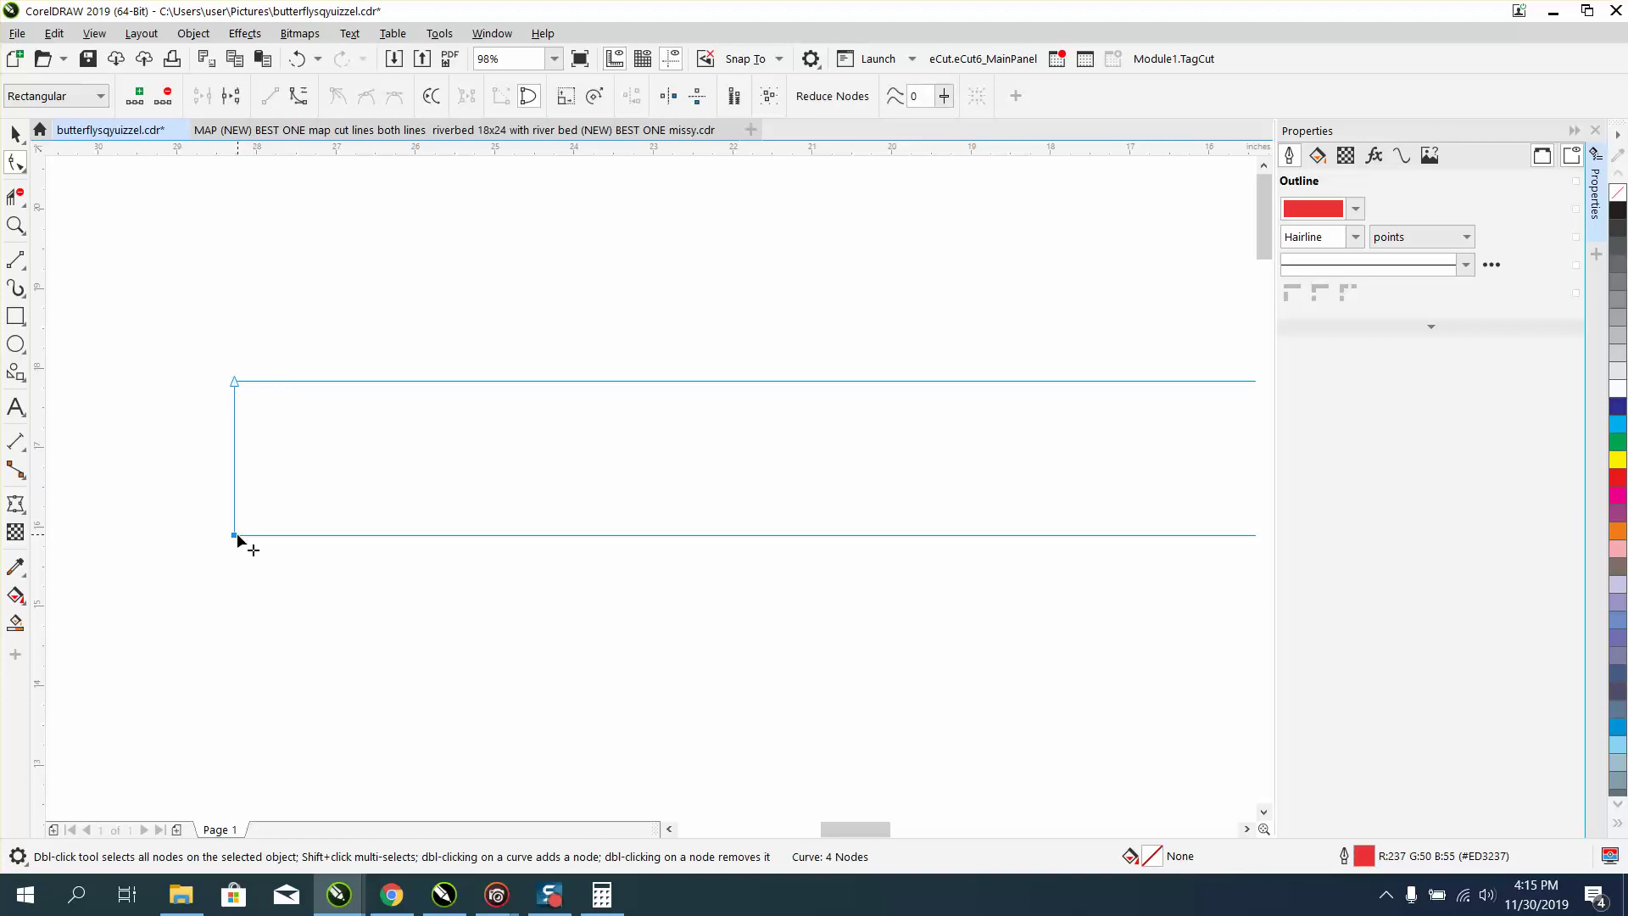
key(Up)
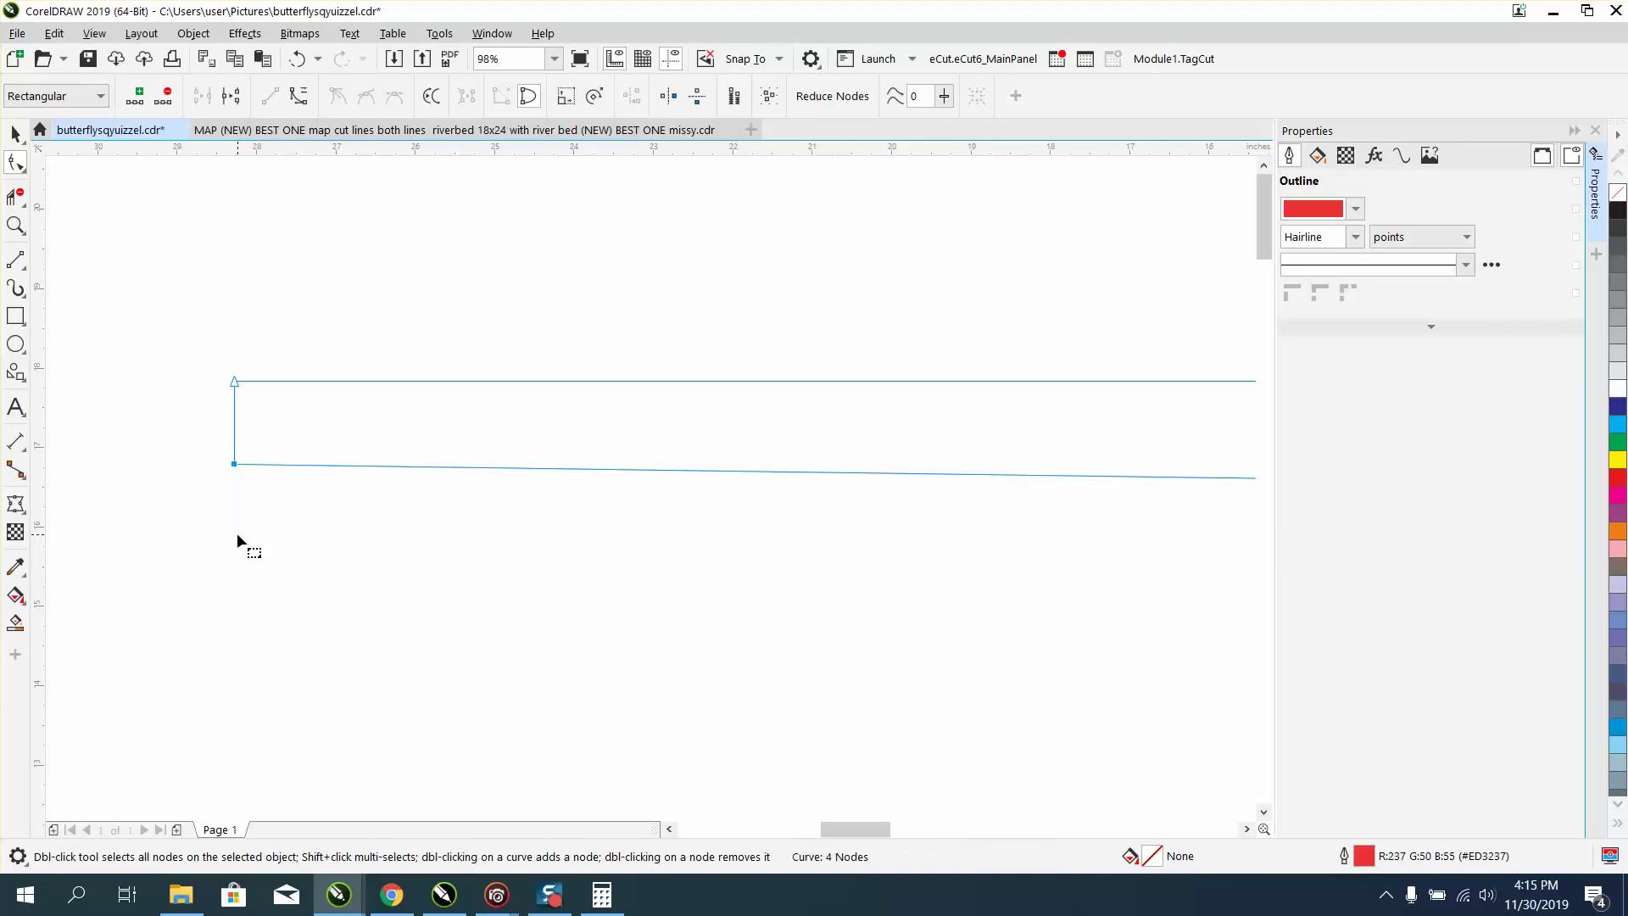
click(237, 385)
key(Down)
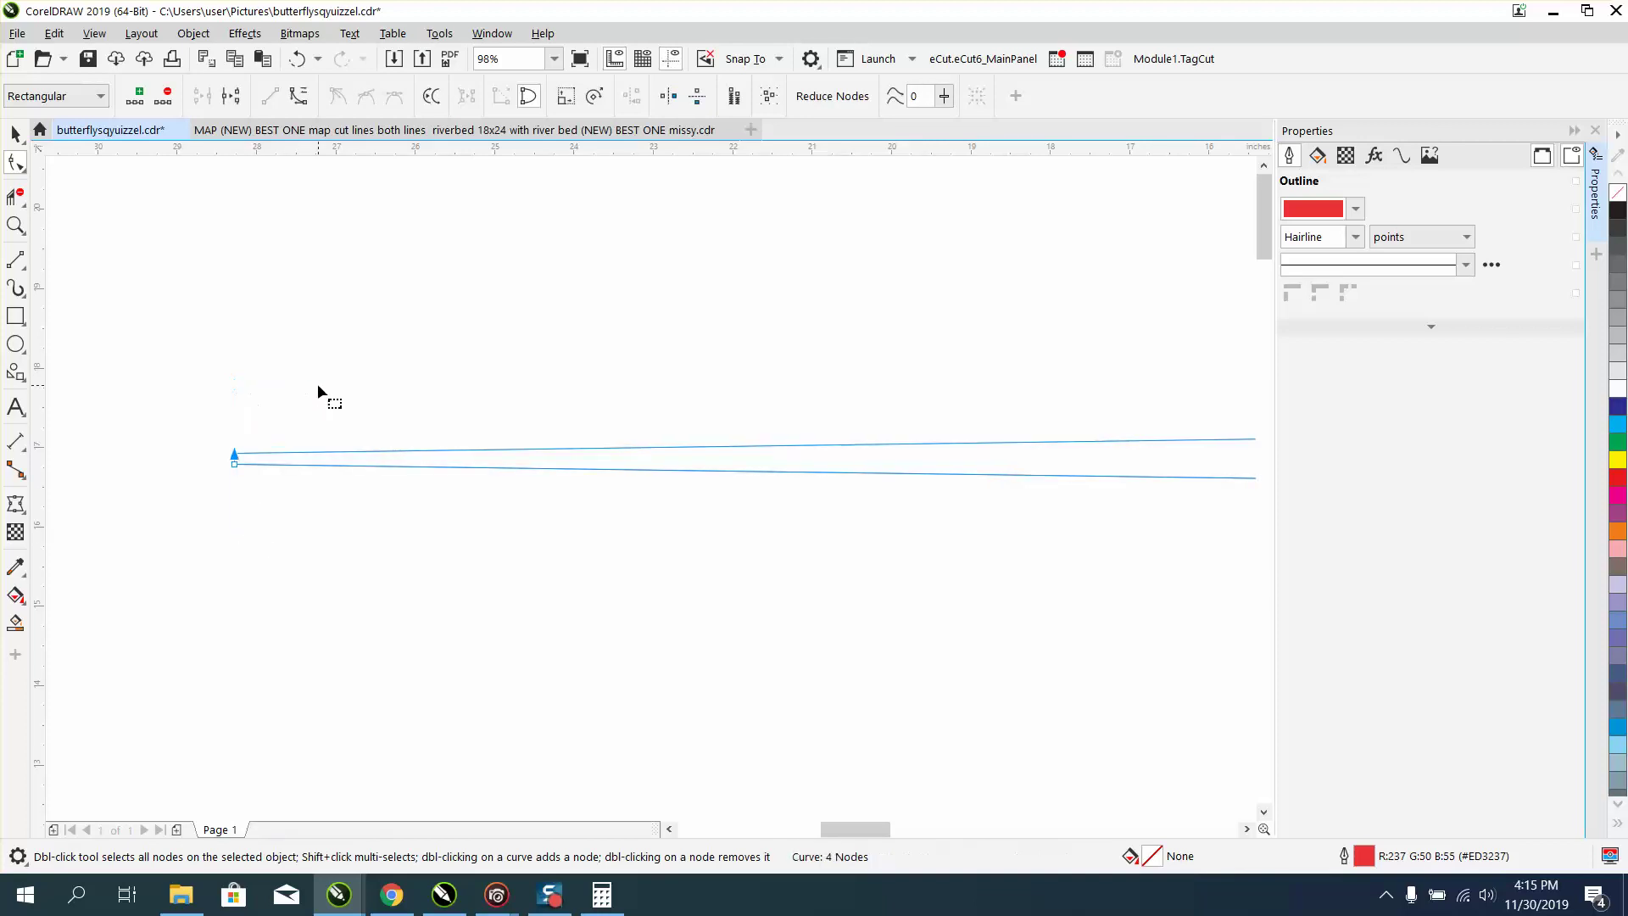
- Zoom out and Smart Fill the tapered shape dark blue
click(17, 226)
right_click(223, 287)
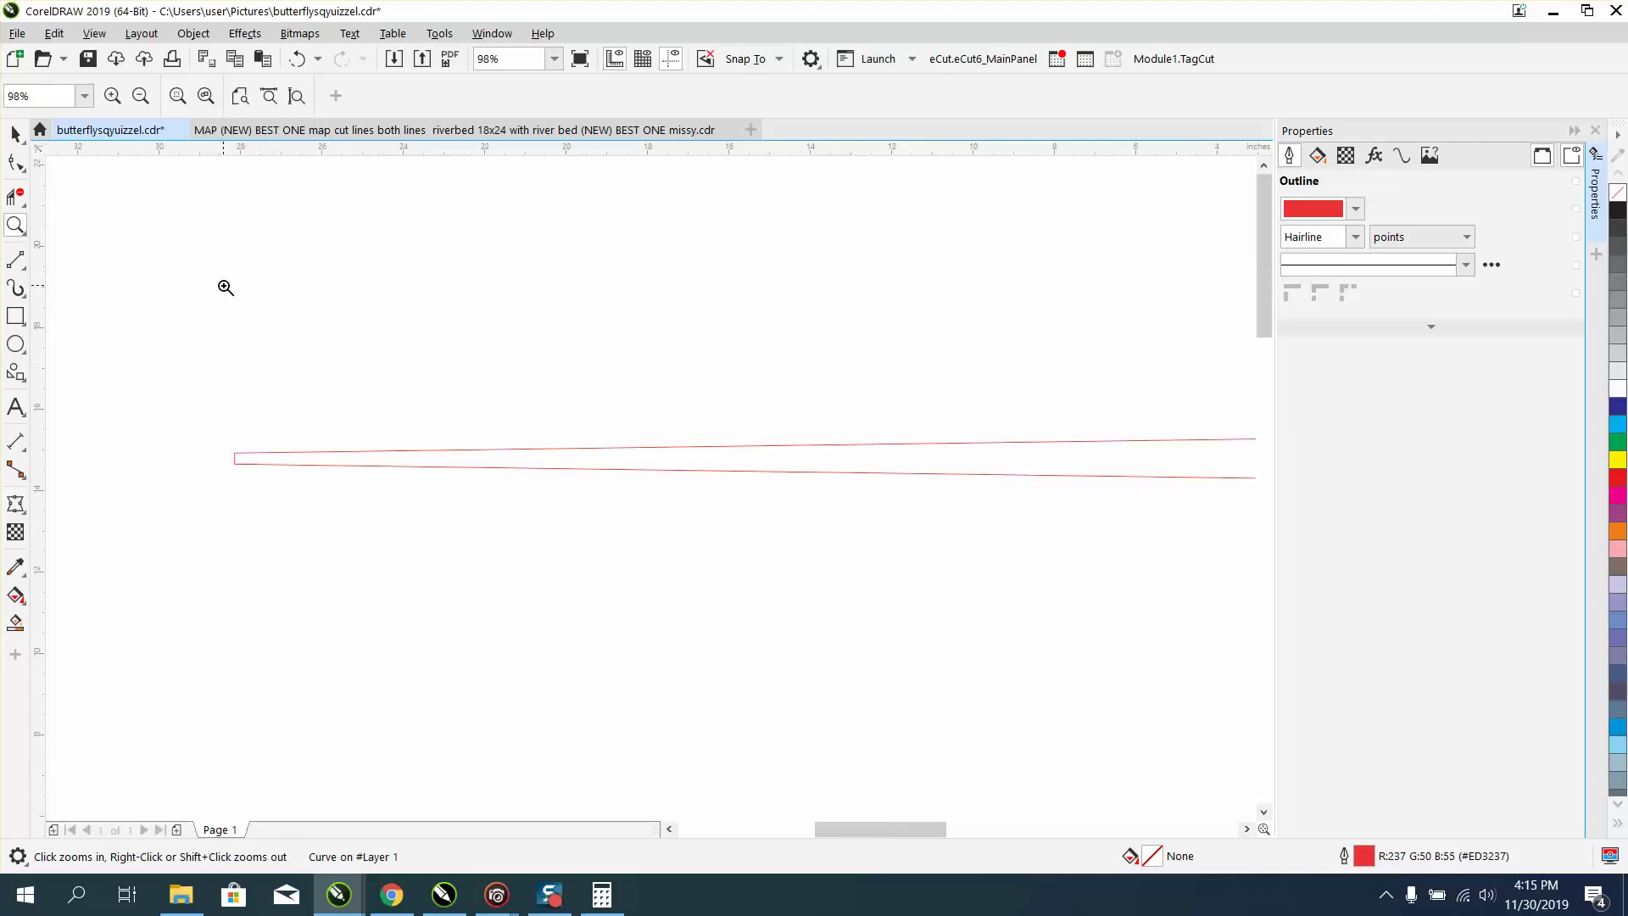
right_click(225, 313)
right_click(230, 334)
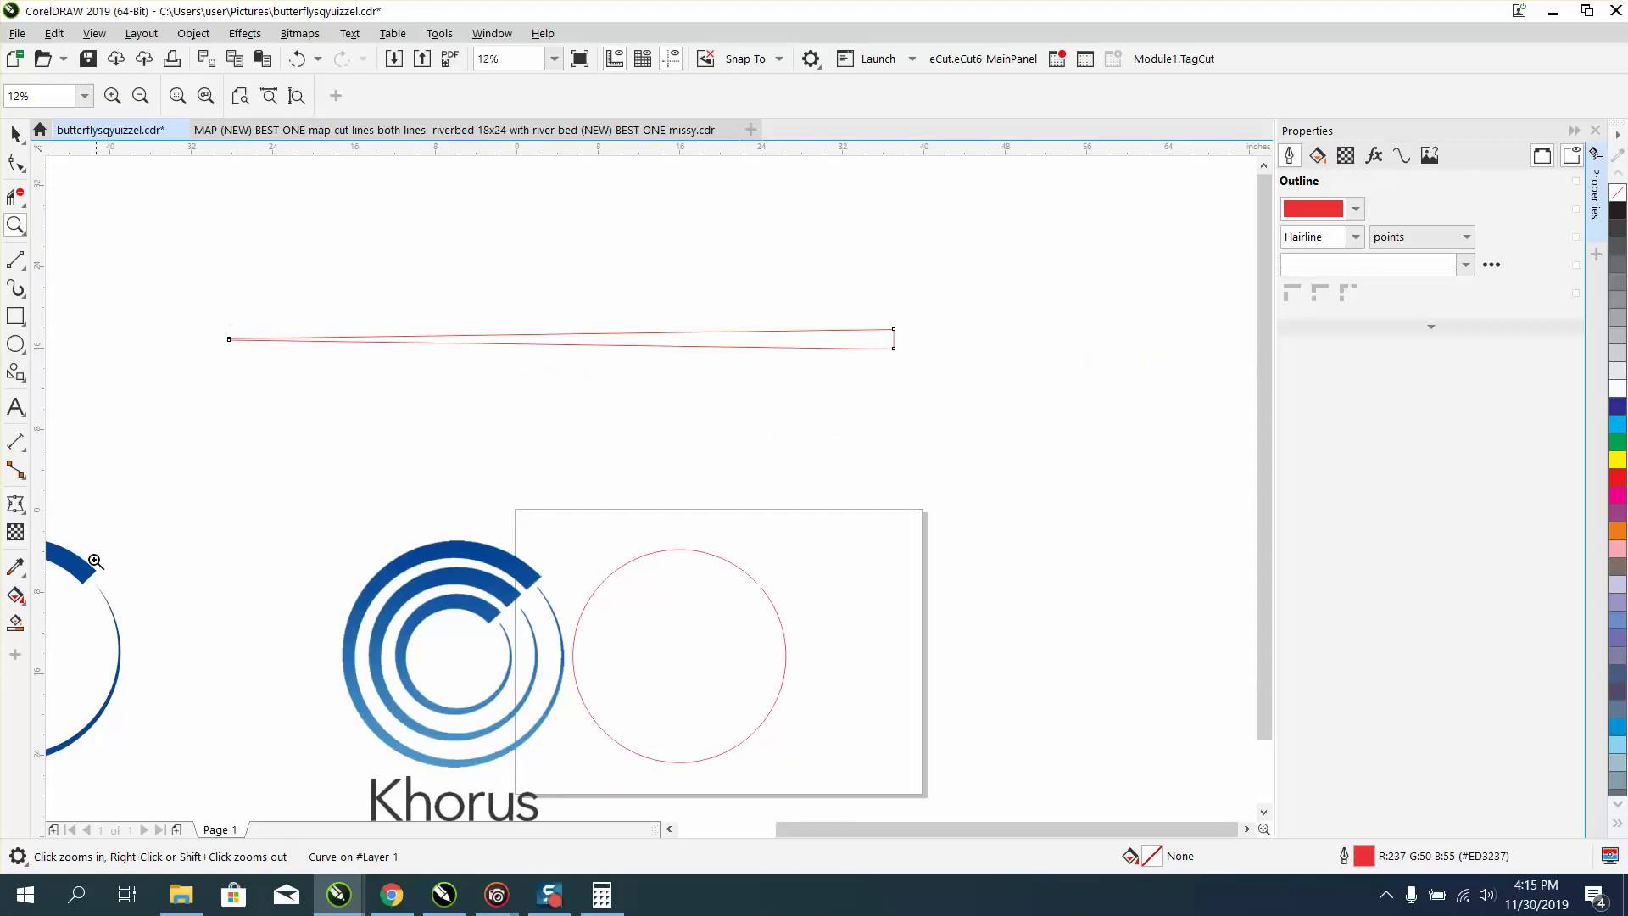
click(15, 623)
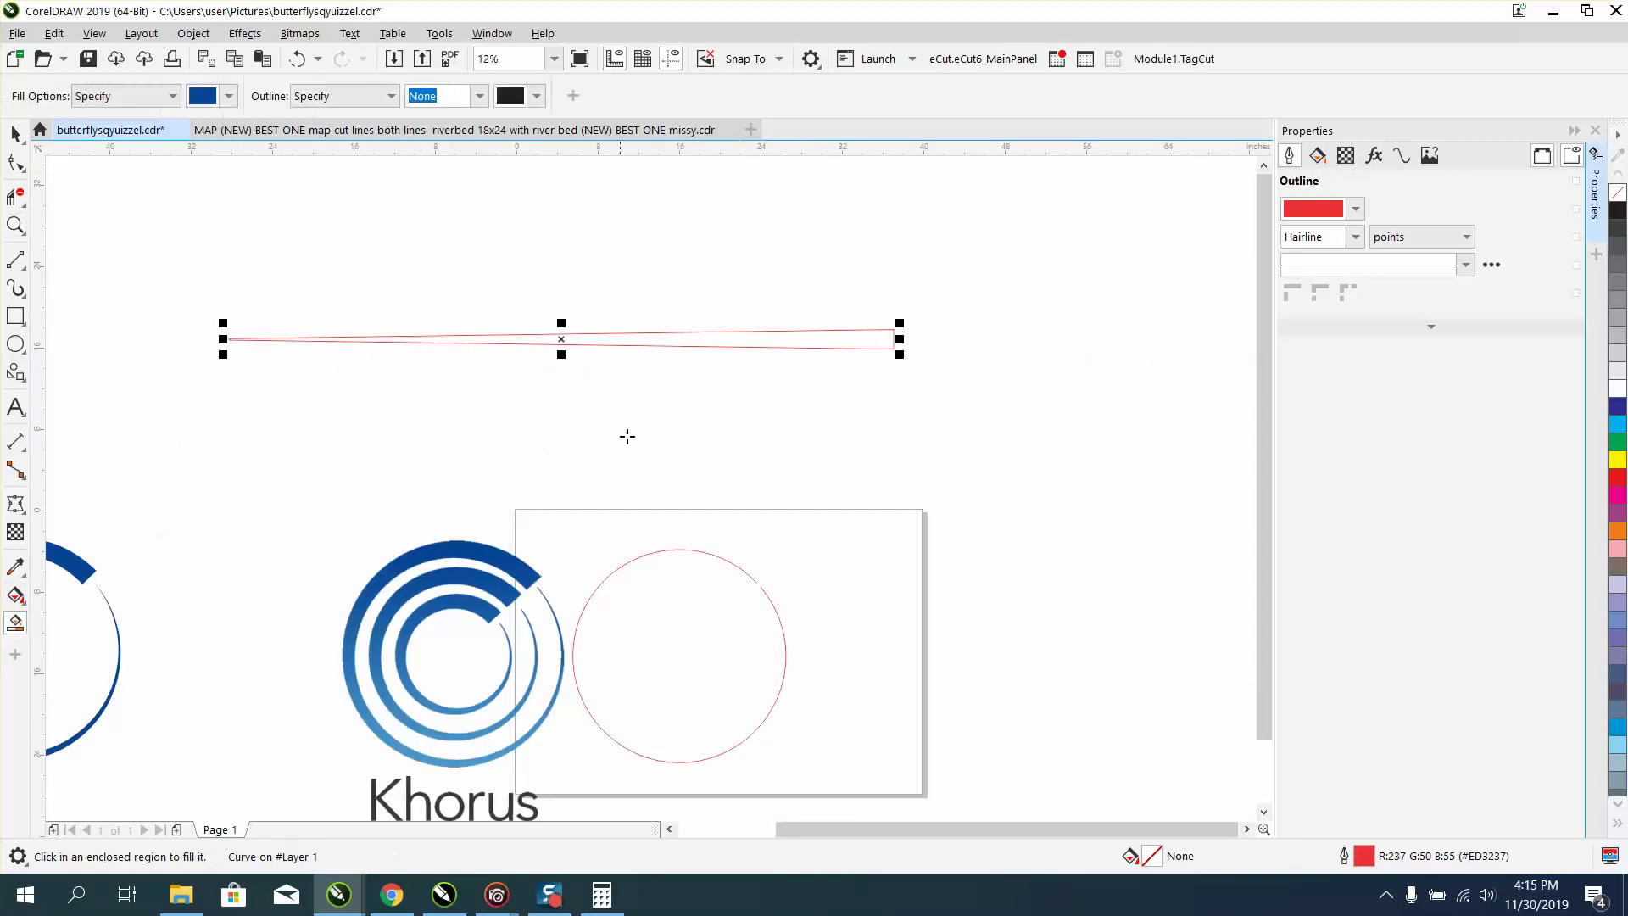
click(683, 340)
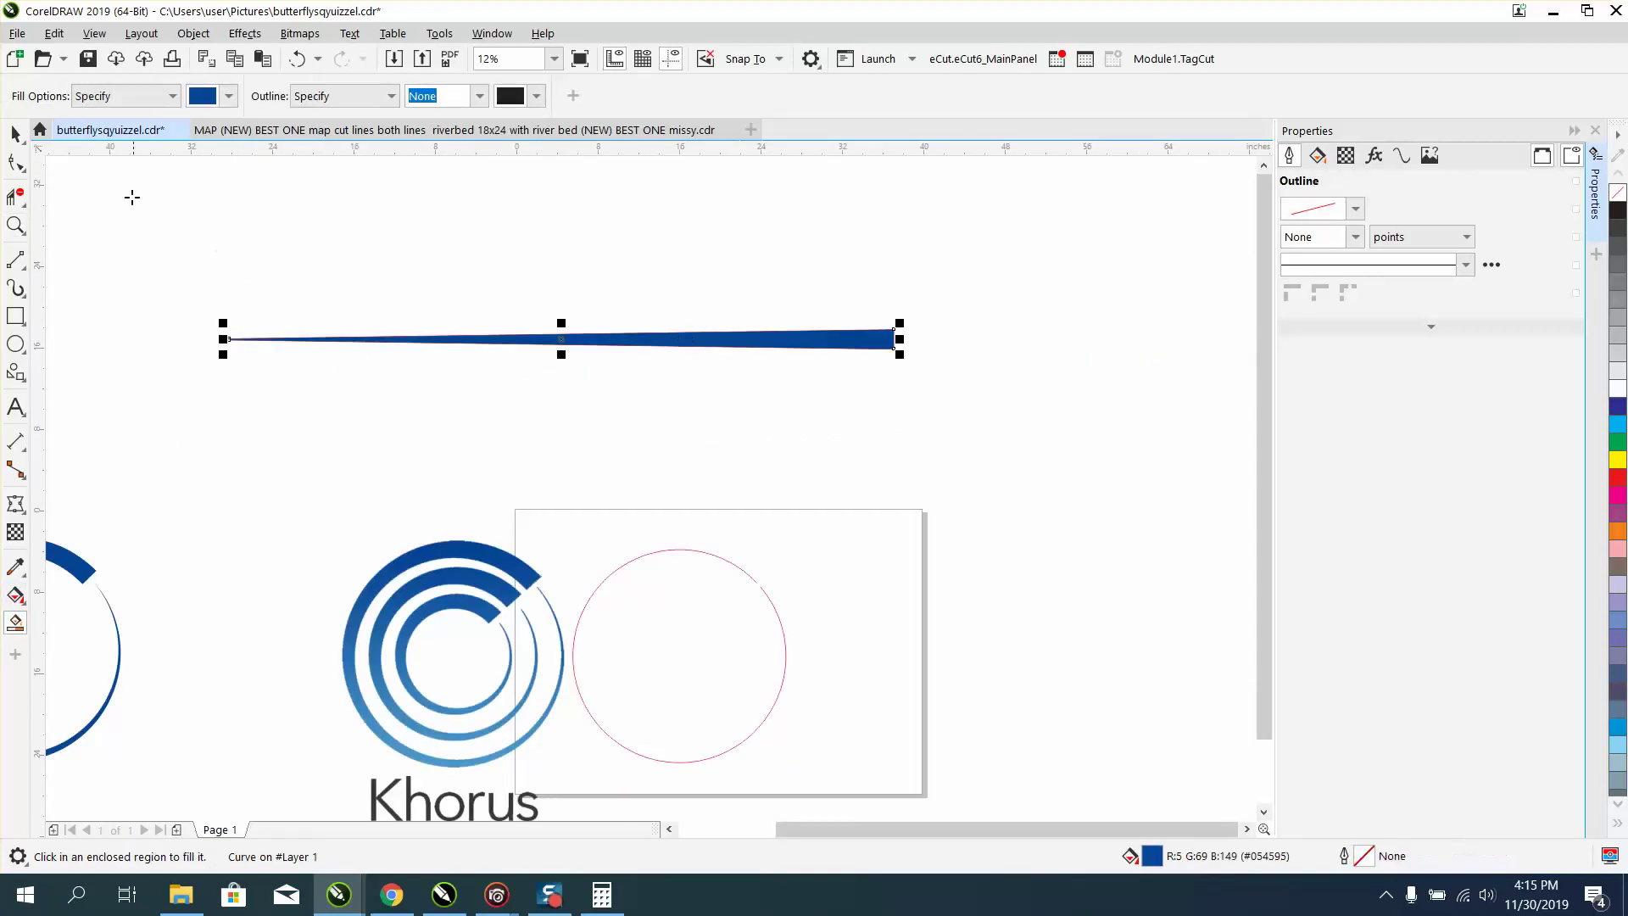
- Move the blue copy upward and drag the red-outlined original to the upper right
click(15, 134)
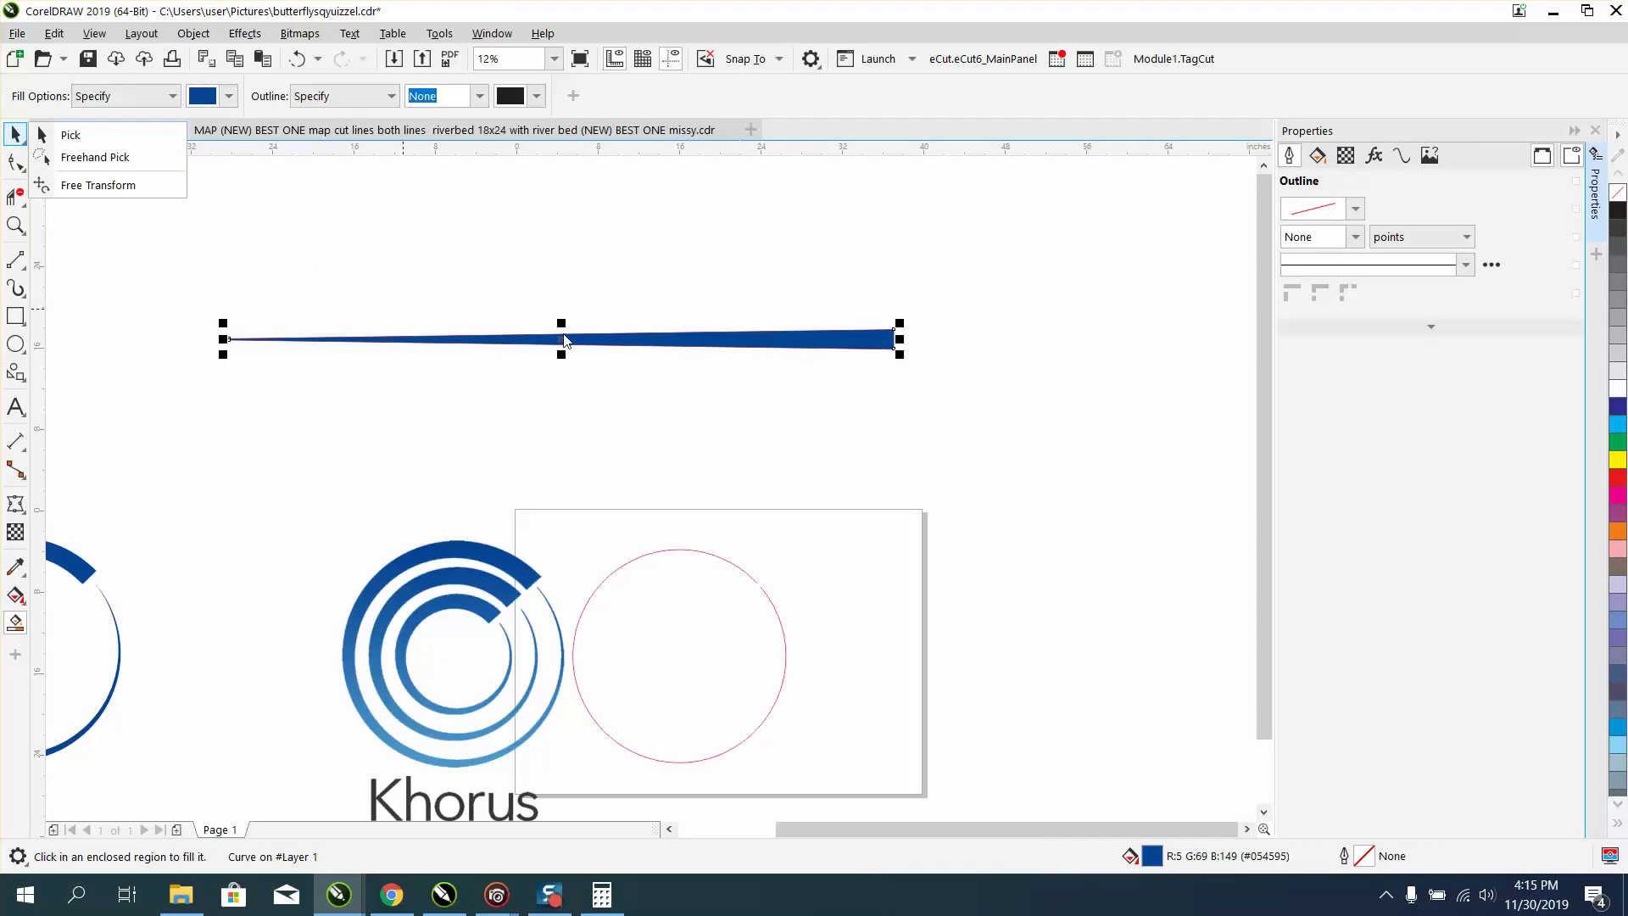
click(564, 291)
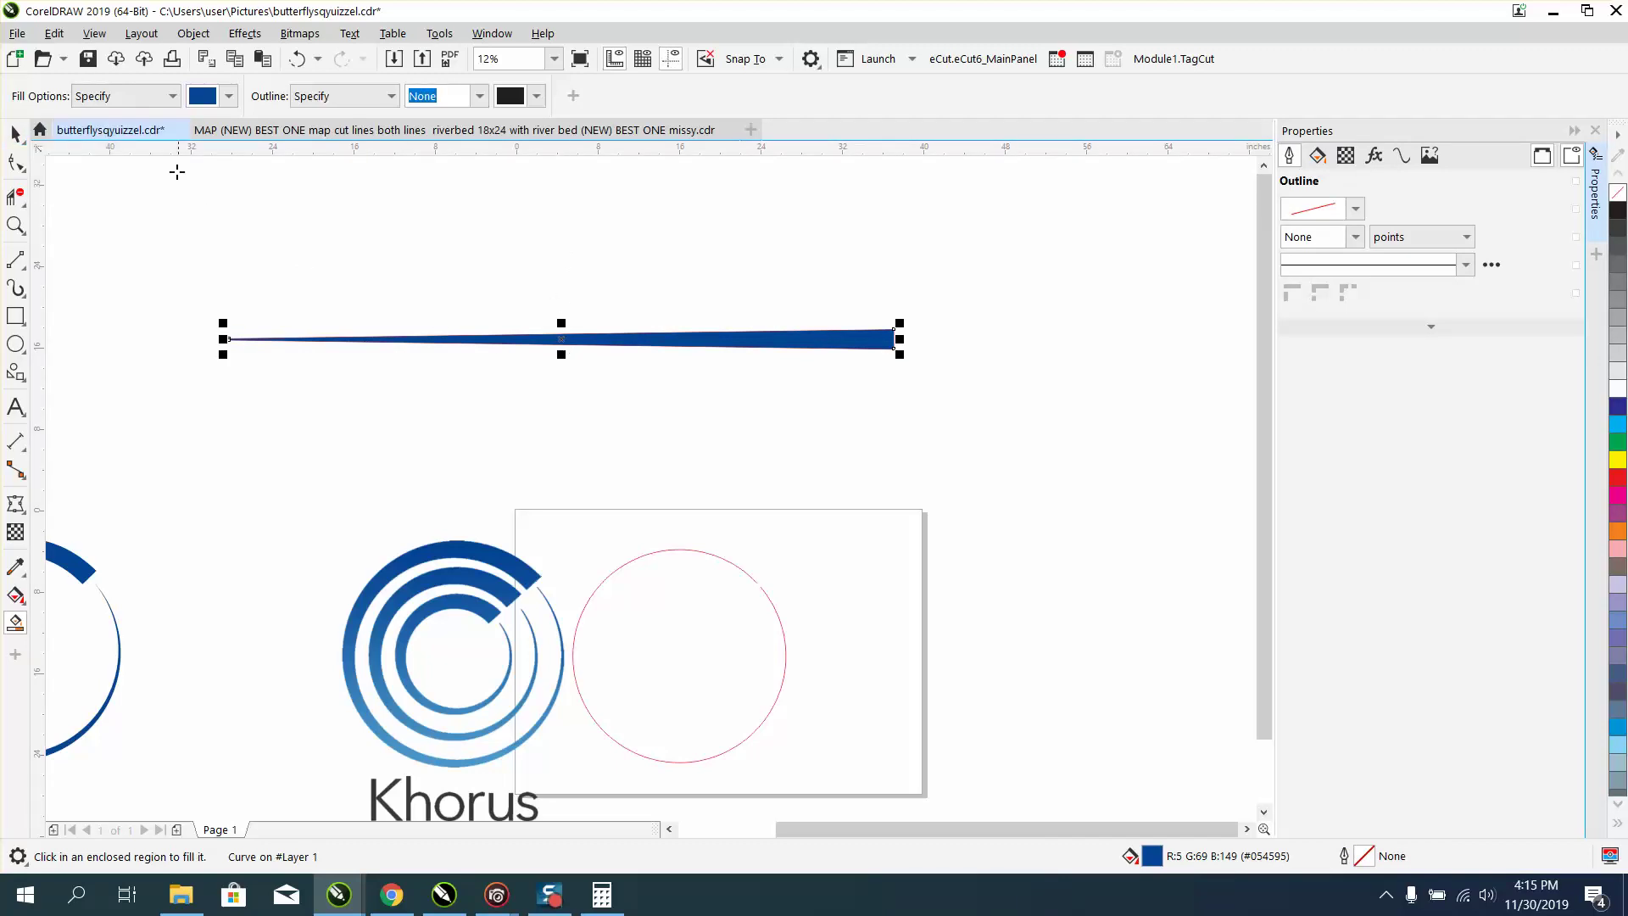
click(15, 134)
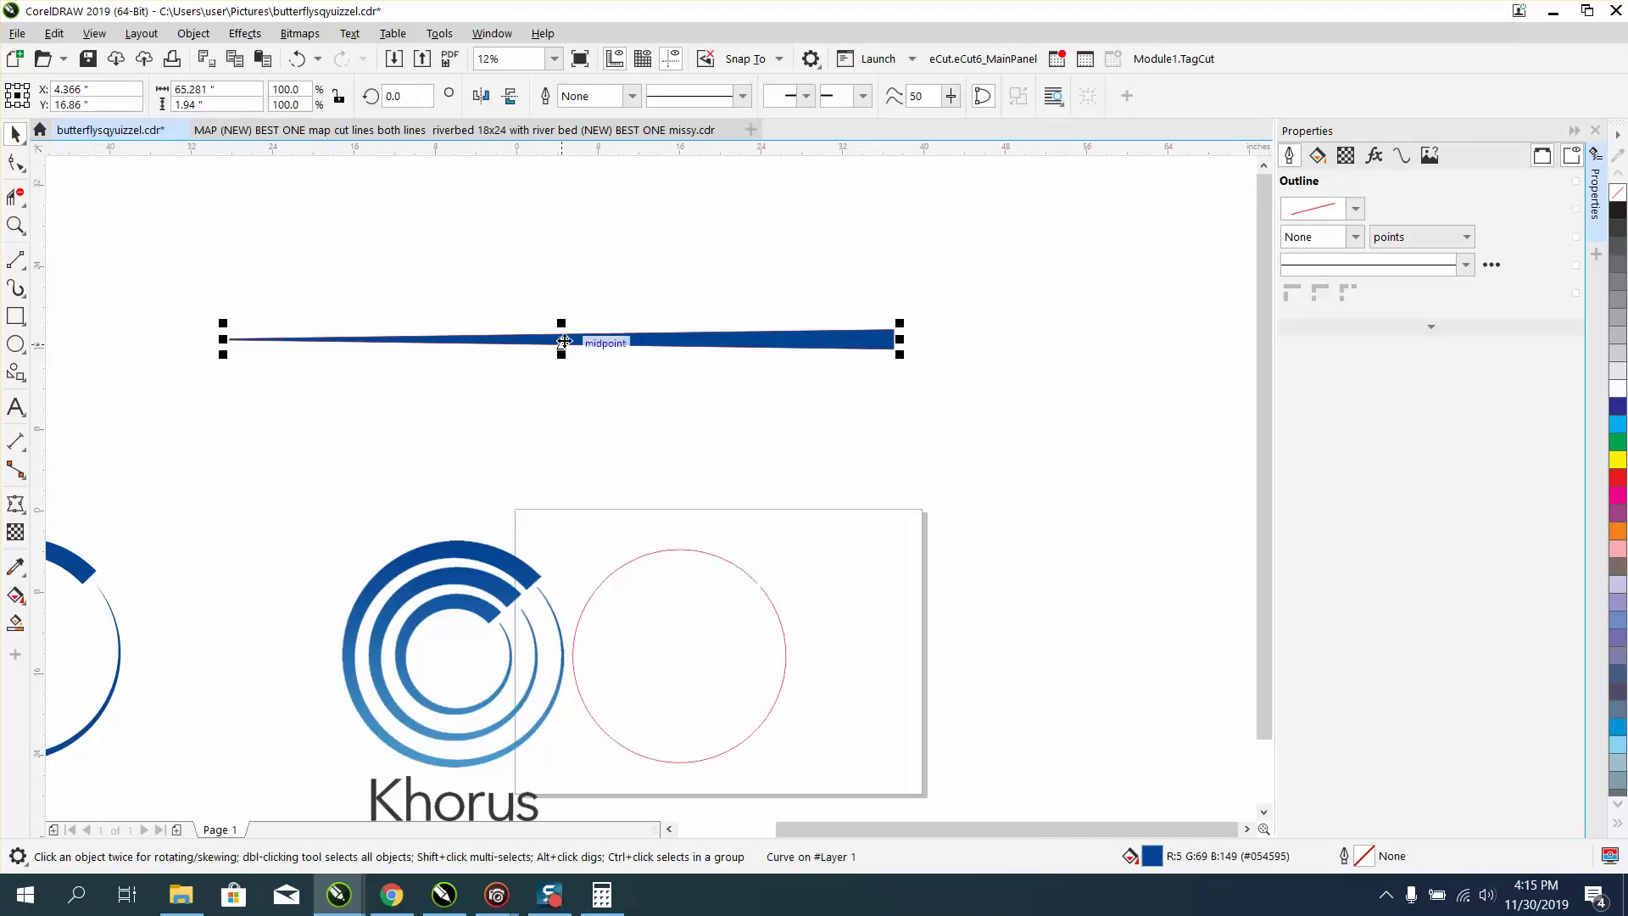
drag(566, 335, 568, 242)
click(638, 341)
click(638, 340)
scroll(644, 338, down, 1)
drag(625, 337, 1013, 222)
click(713, 292)
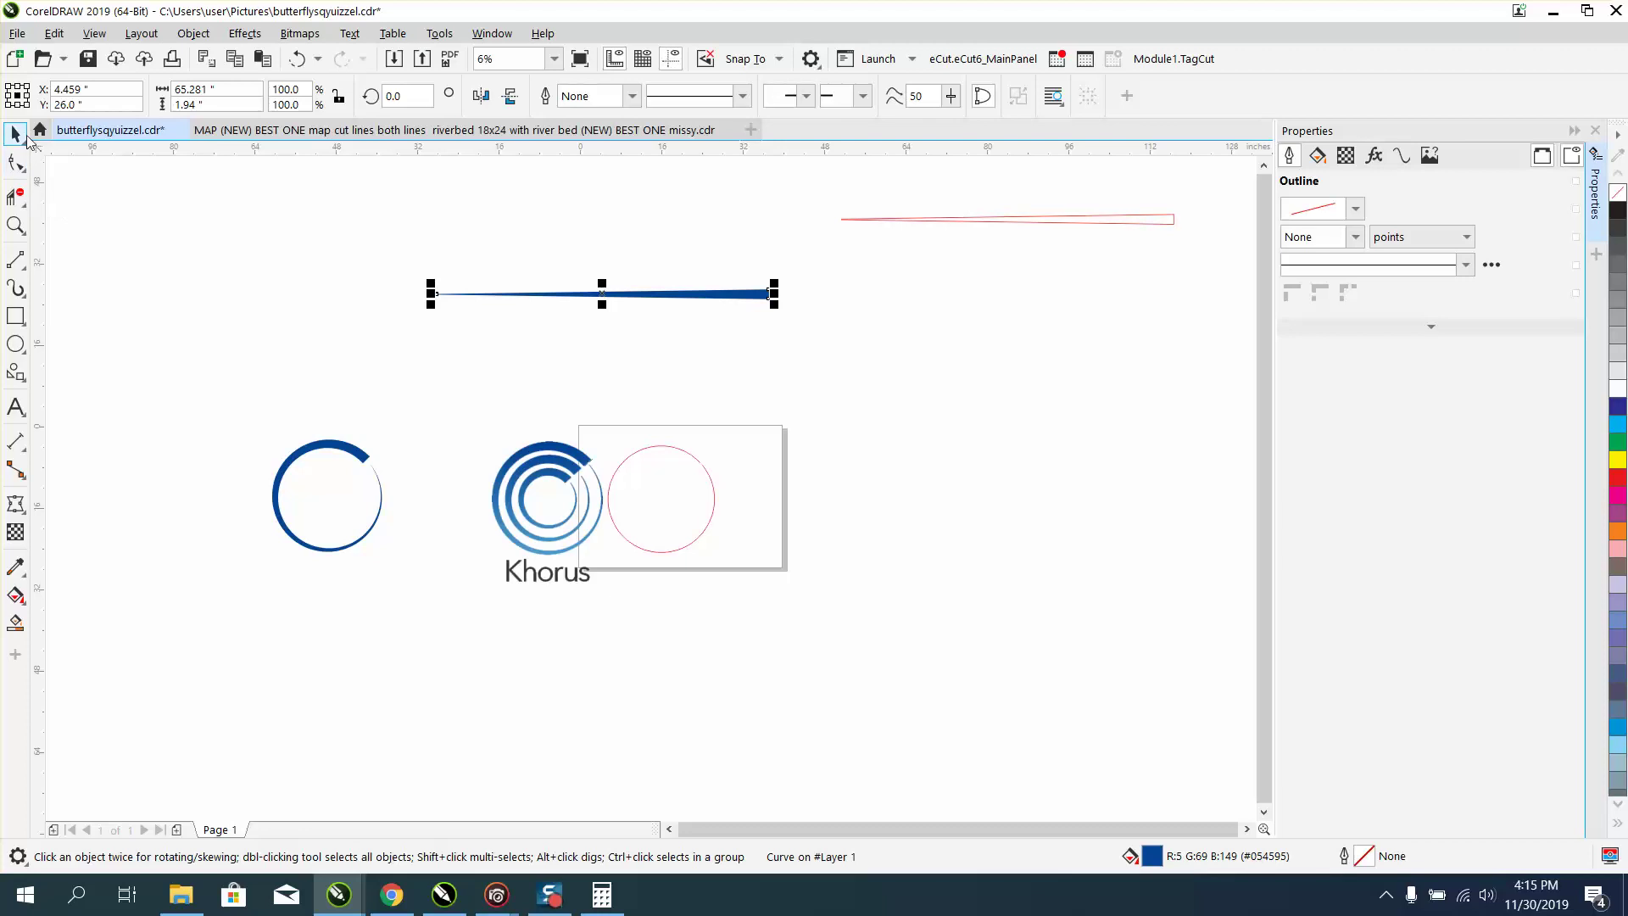
- Save the tapered blue stroke as an Artistic Media brush named circleline2, alongside circleline
click(16, 290)
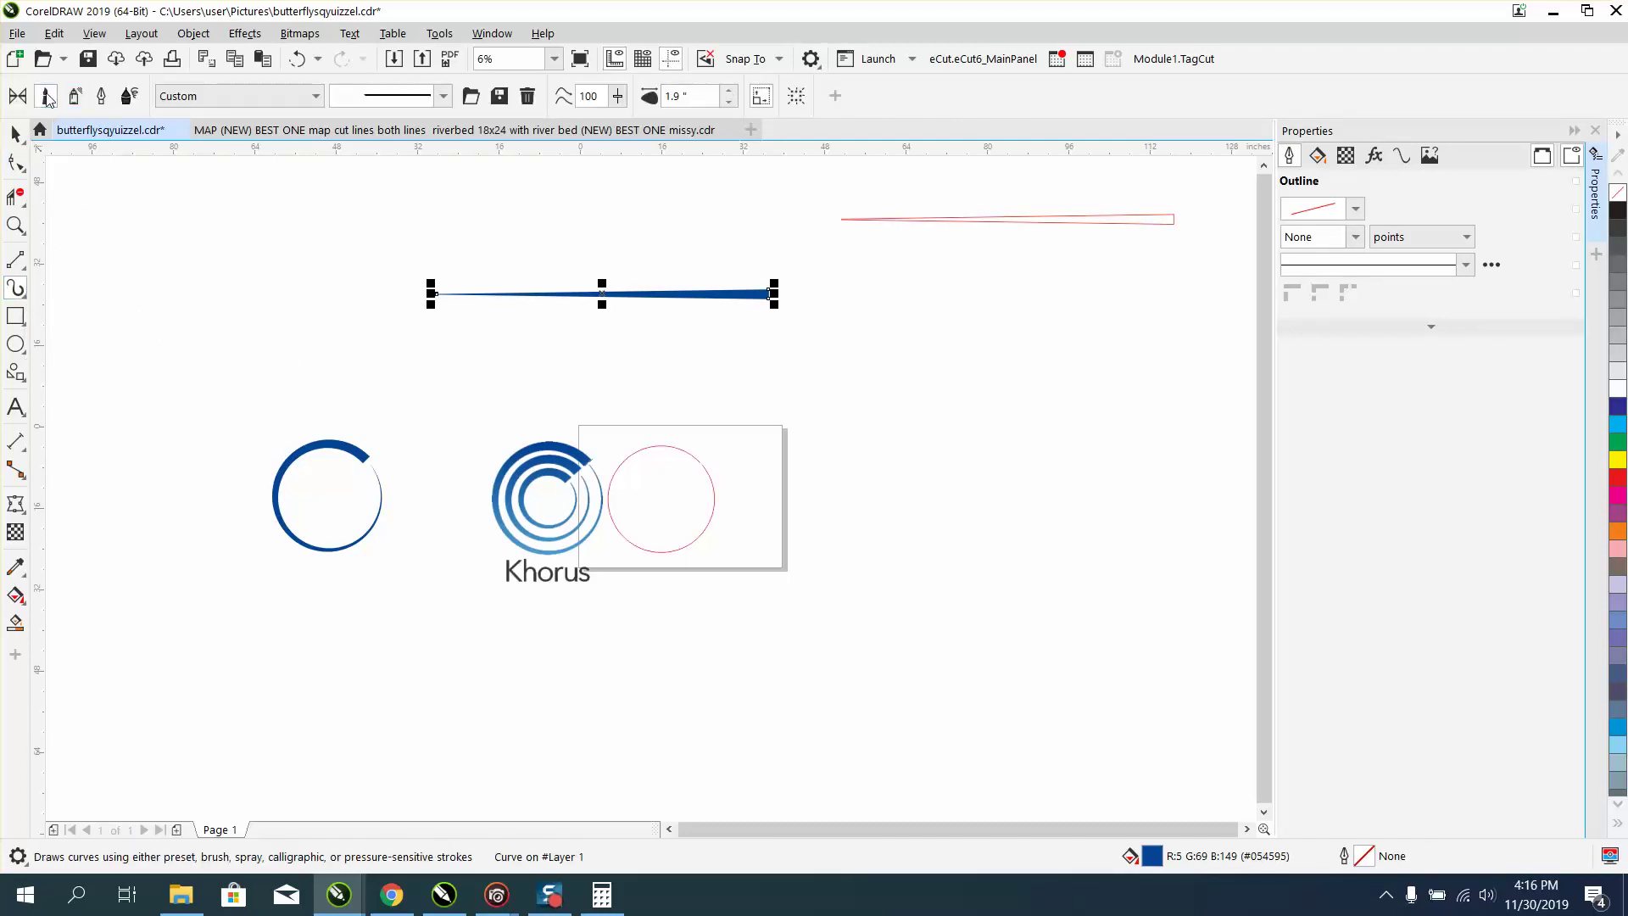
click(499, 95)
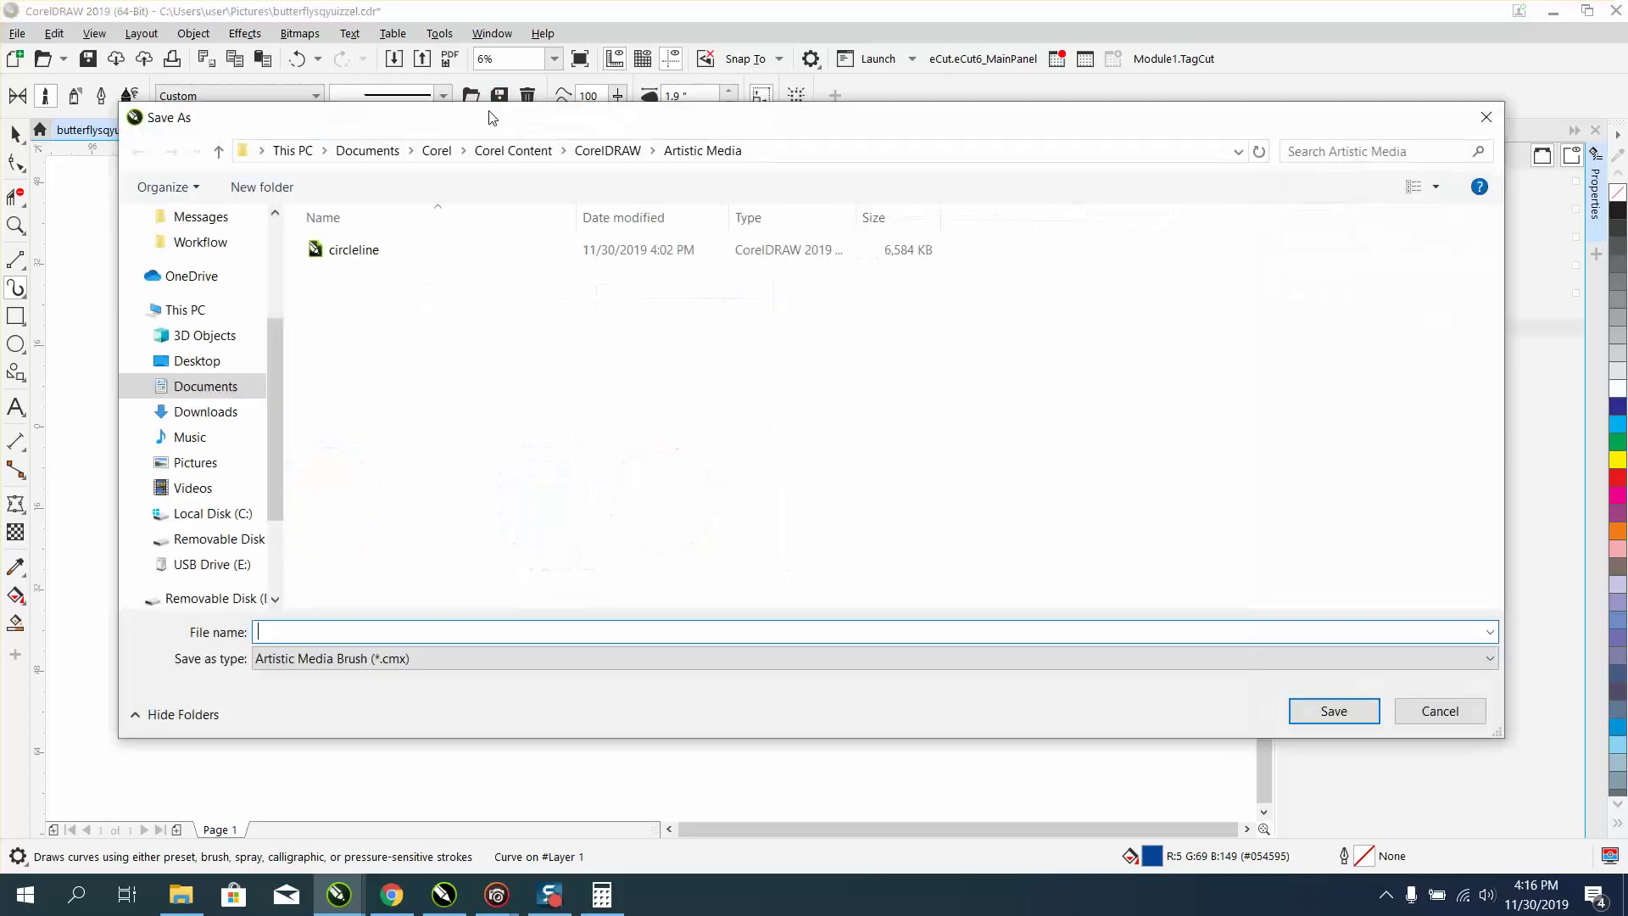
click(379, 252)
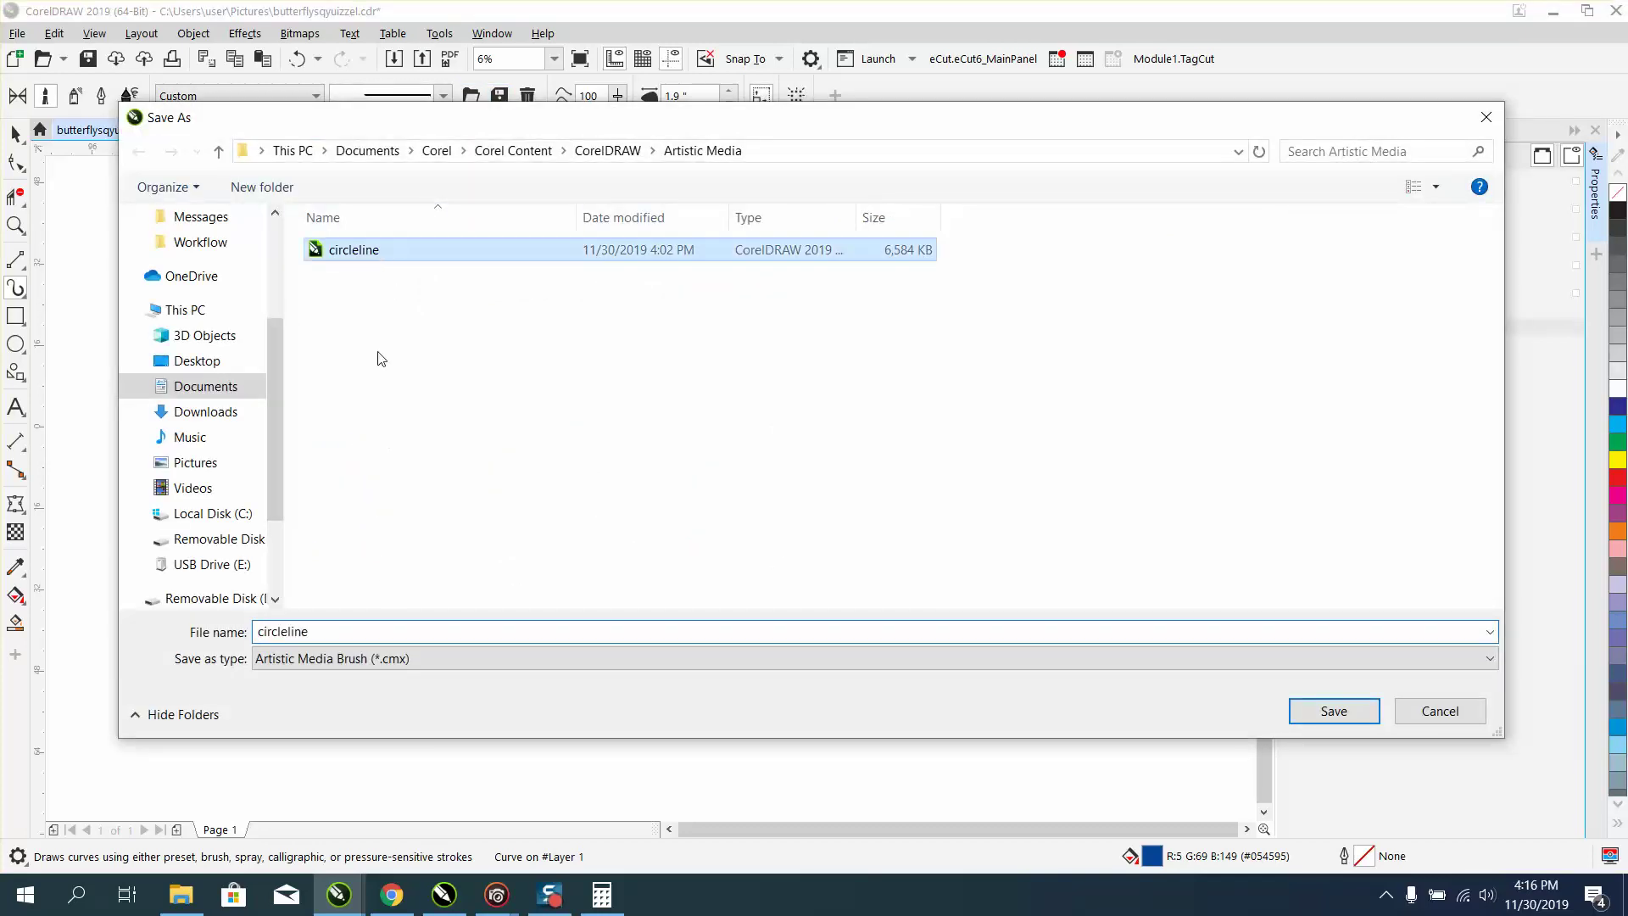
double_click(332, 632)
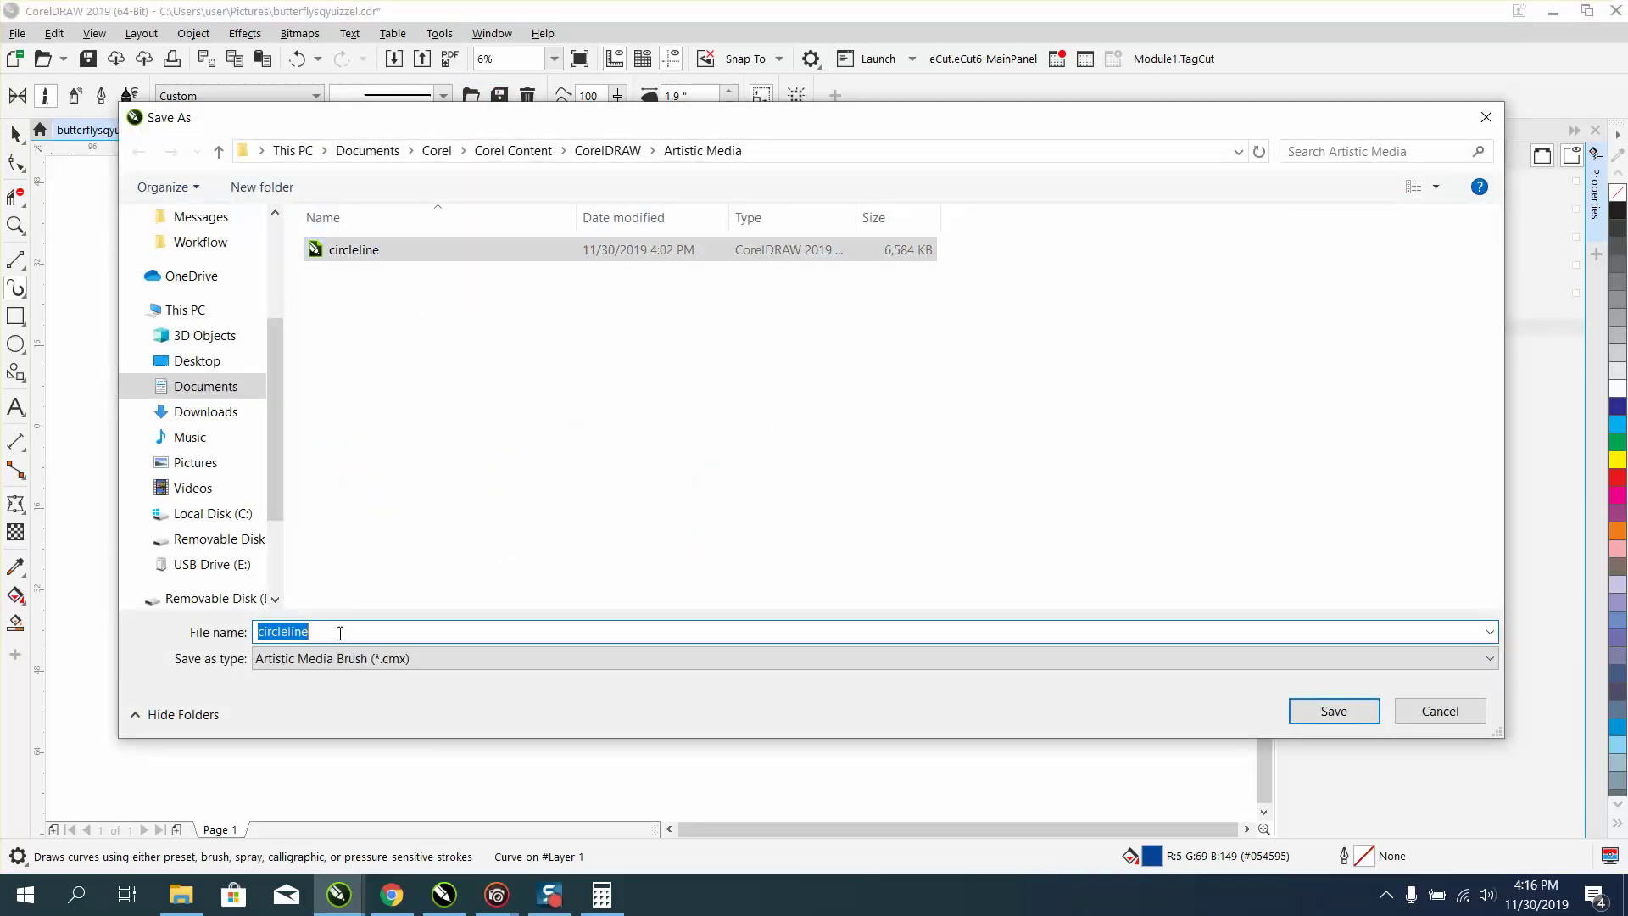
click(340, 633)
text(2)
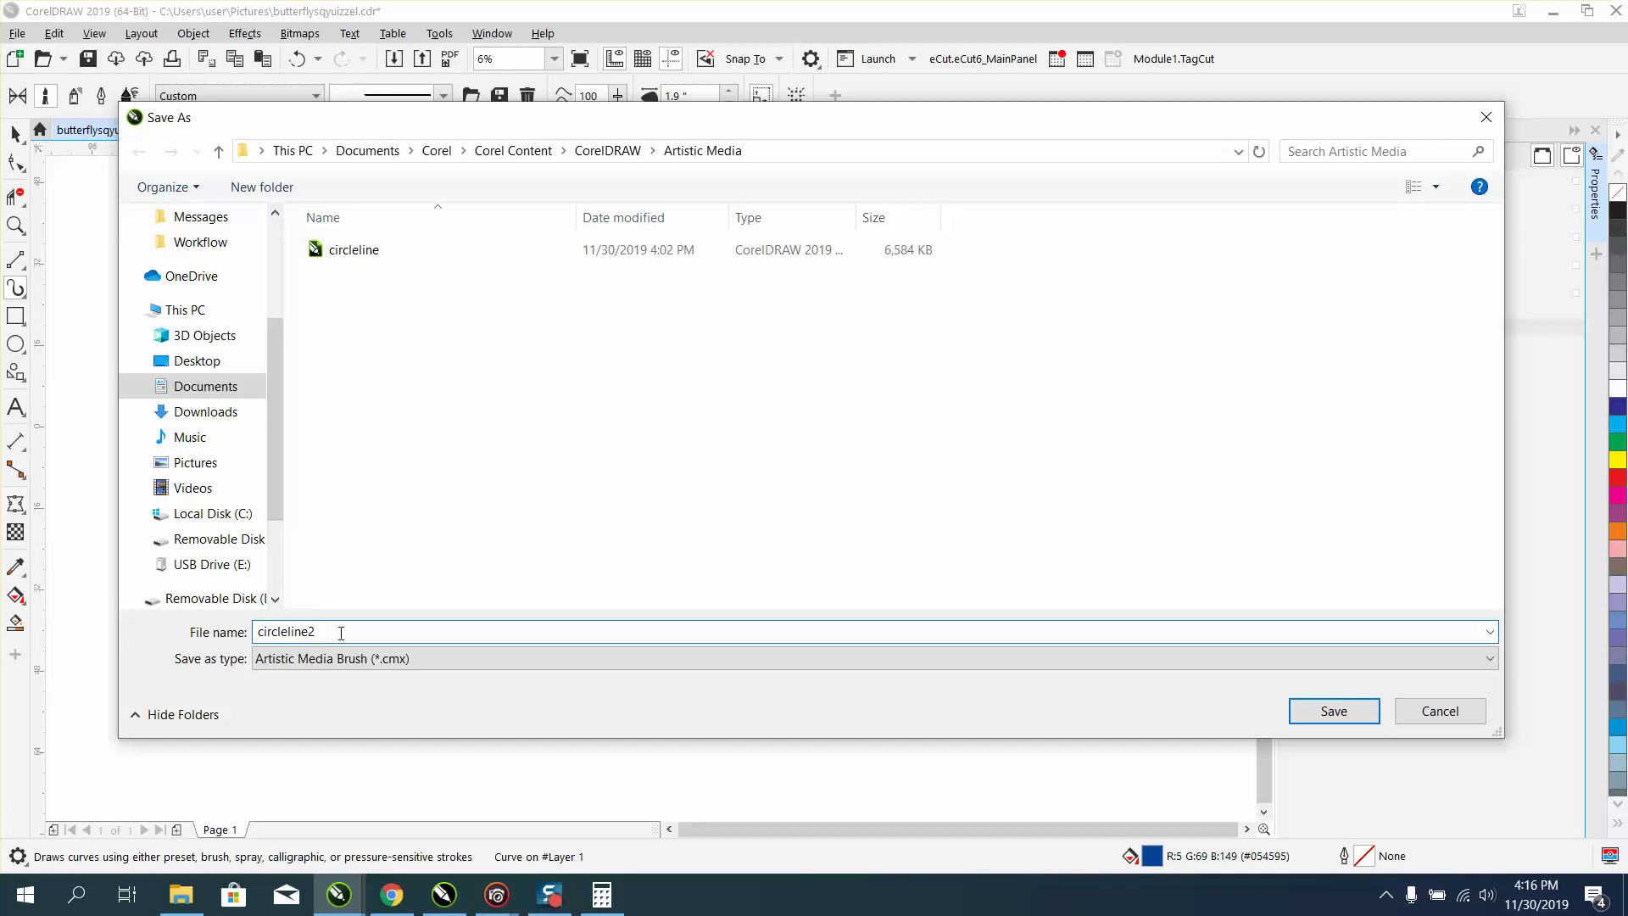
click(1340, 713)
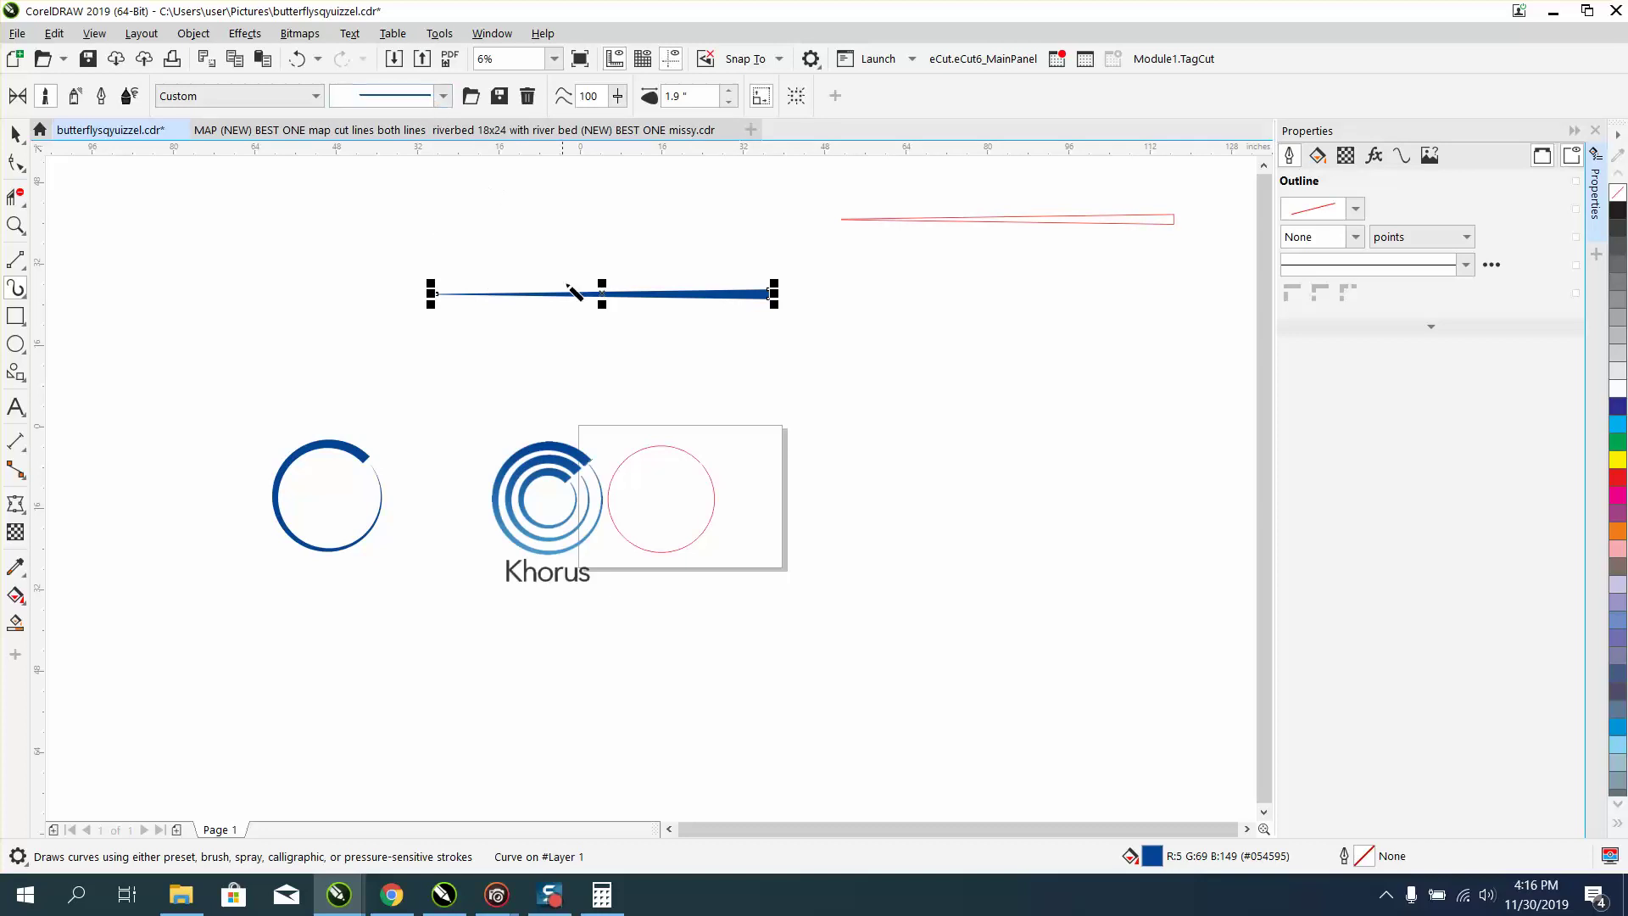
- Apply the circleline2 brush to the pink circle and widen the stroke to about 1.94 inches
click(715, 459)
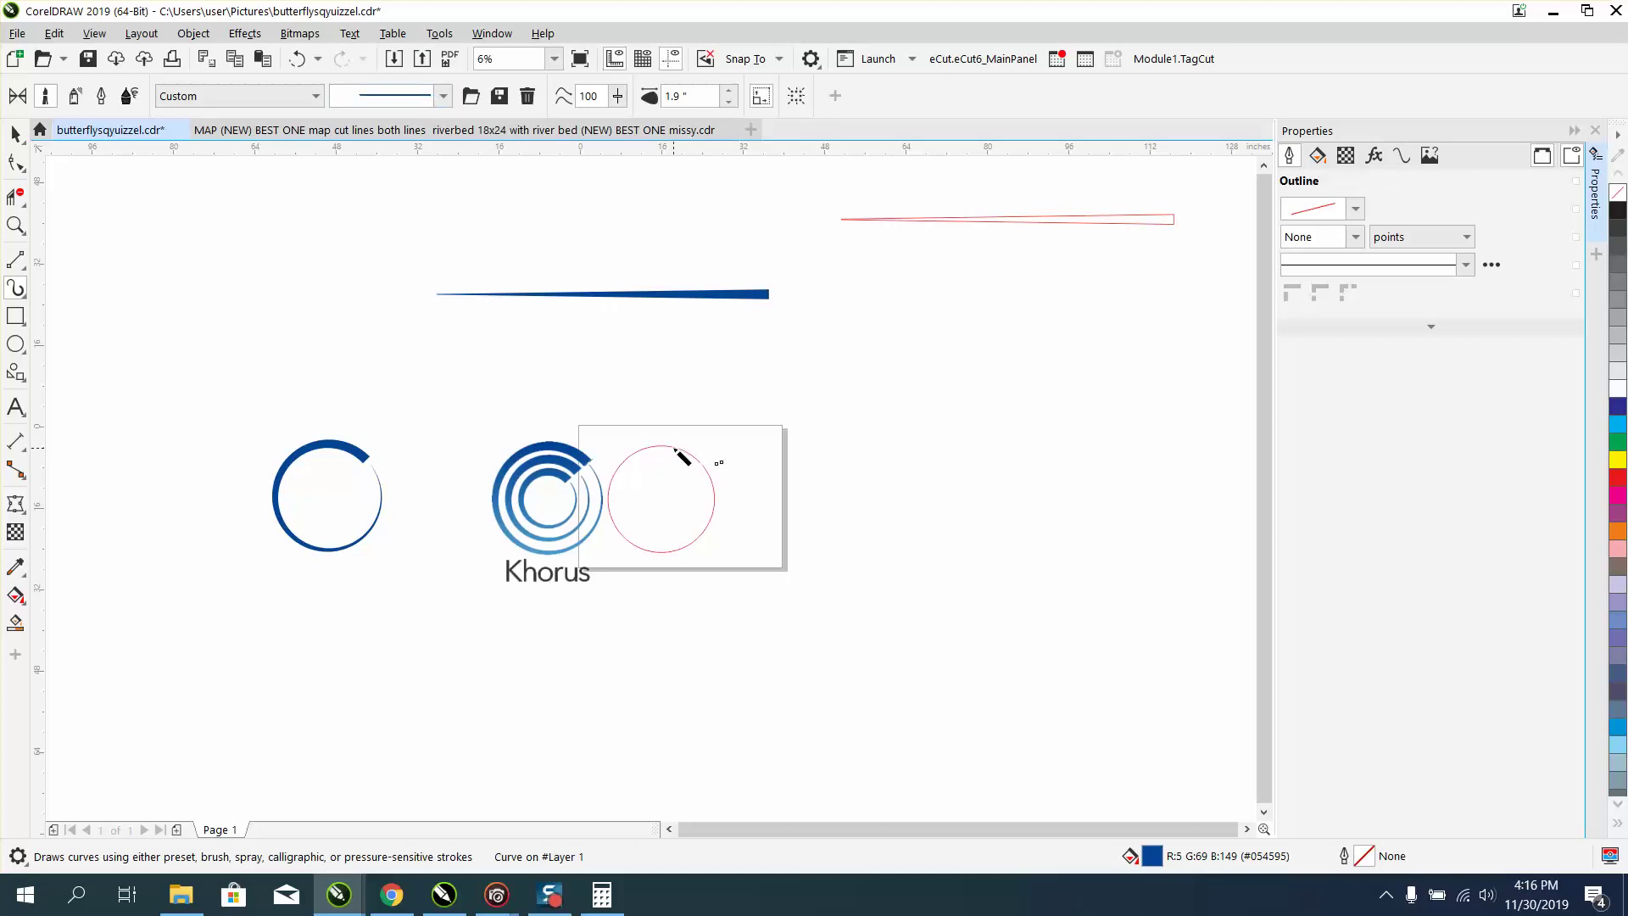
click(13, 225)
drag(576, 429, 912, 616)
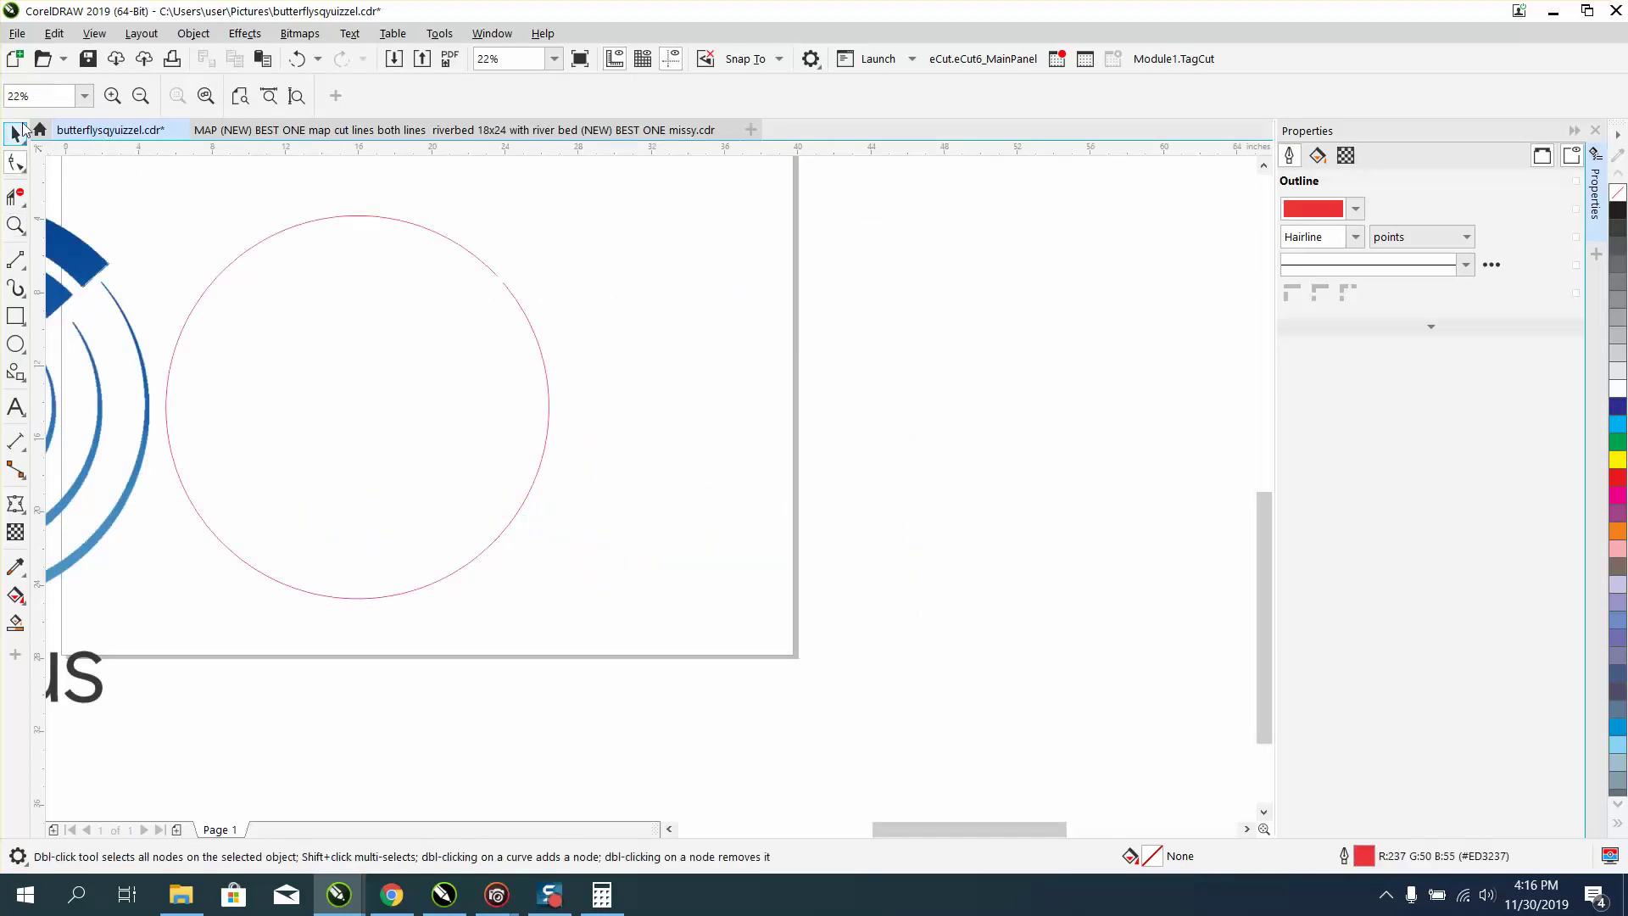
click(16, 134)
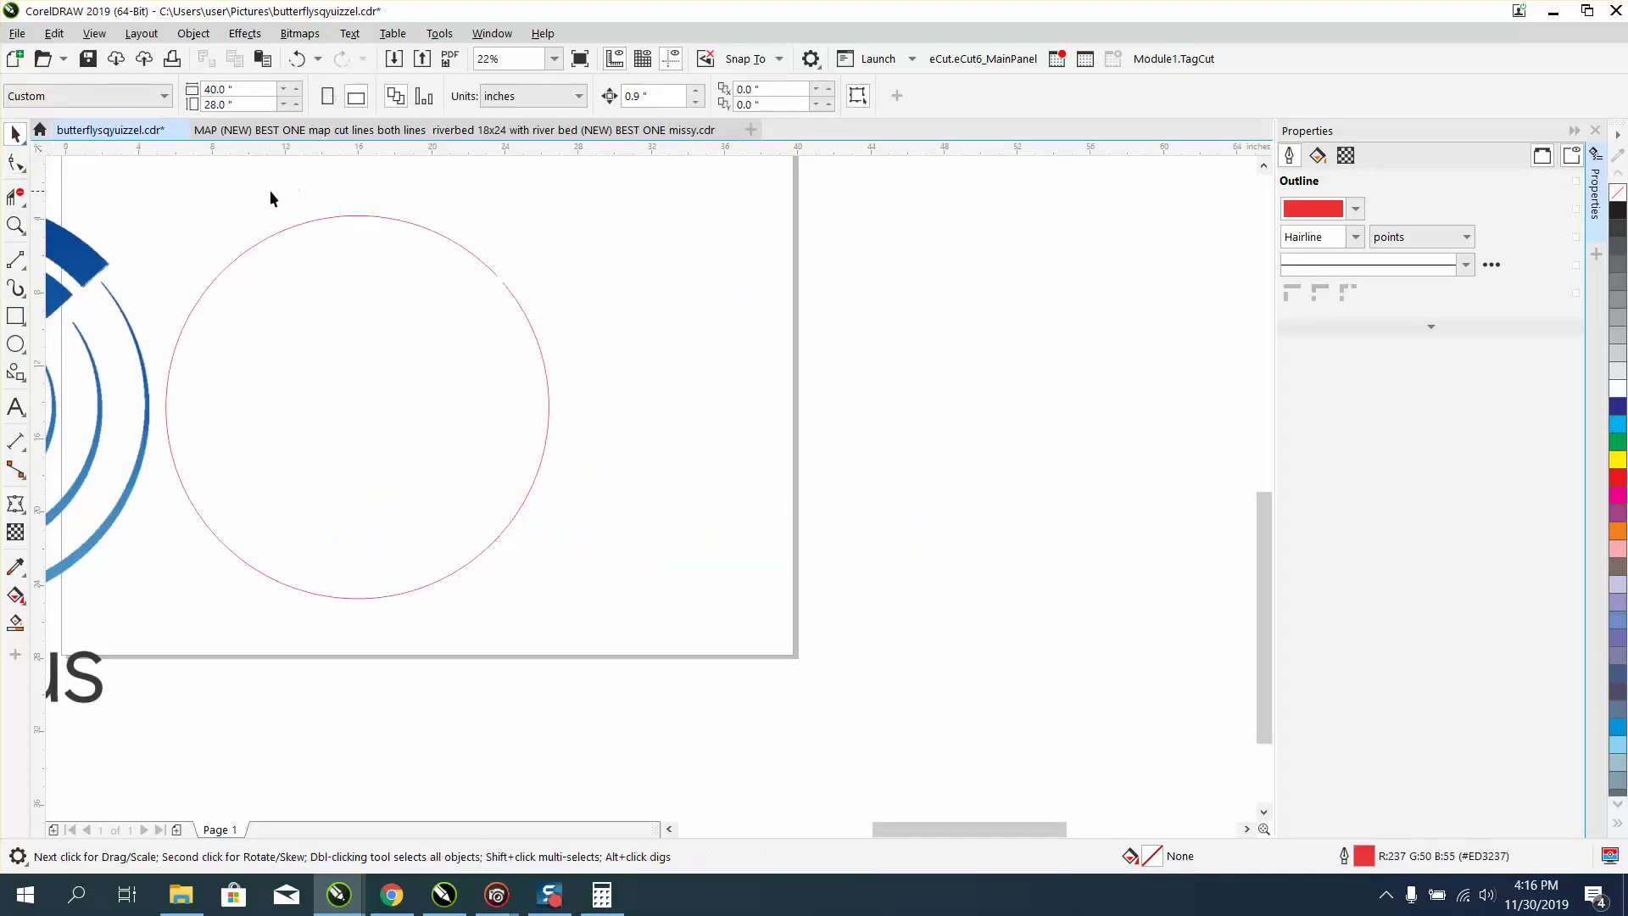
click(15, 288)
click(287, 232)
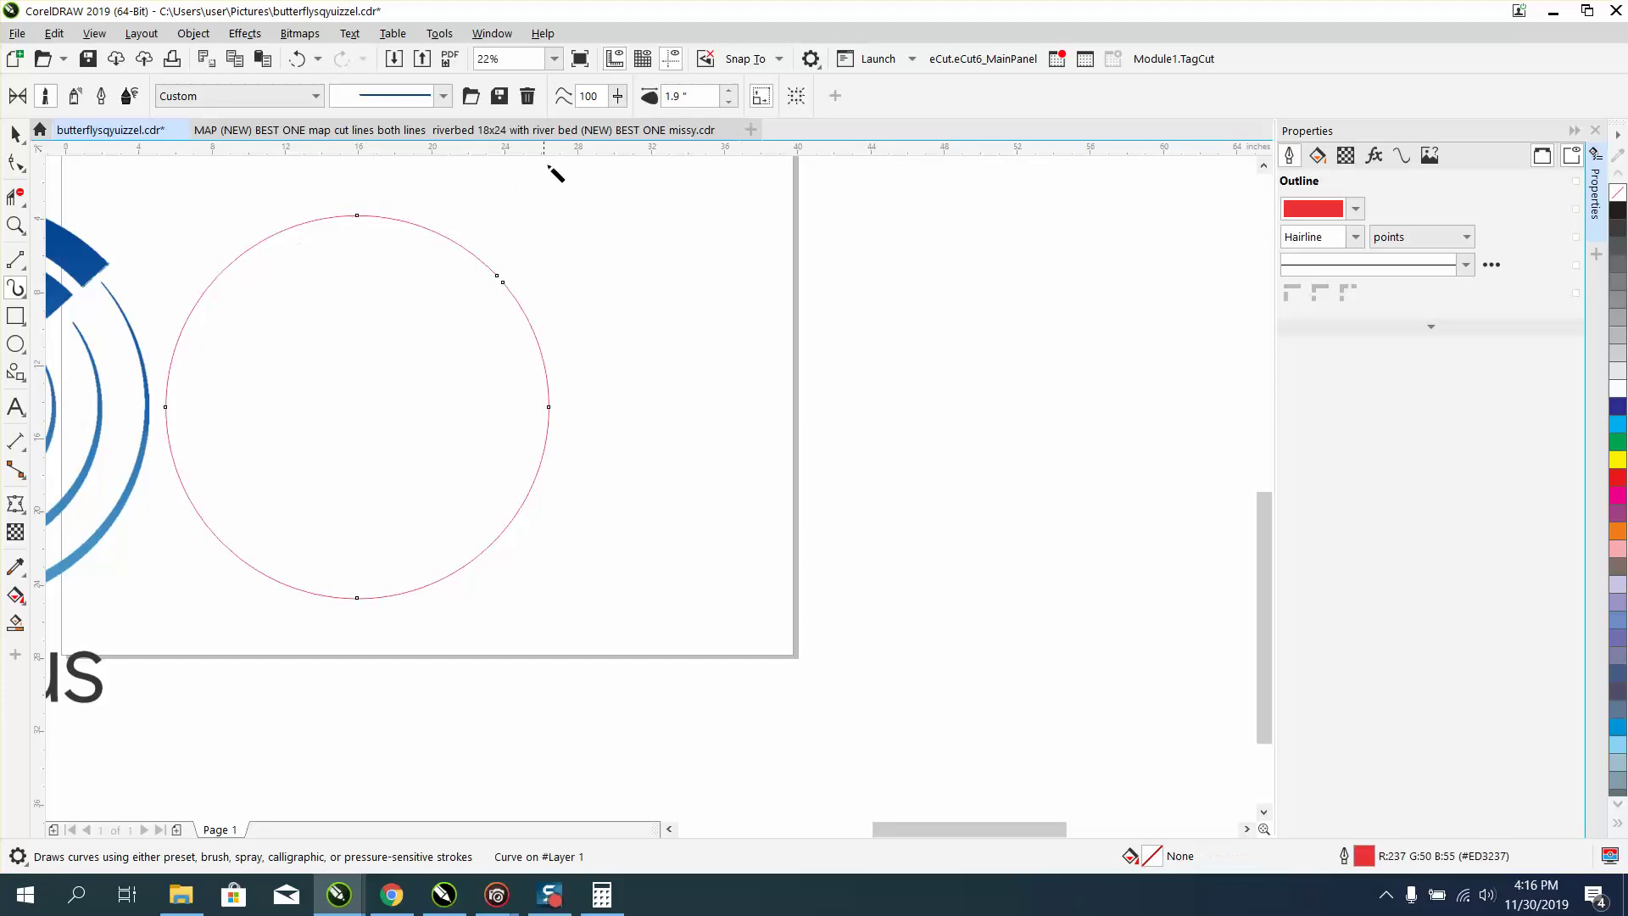
click(731, 102)
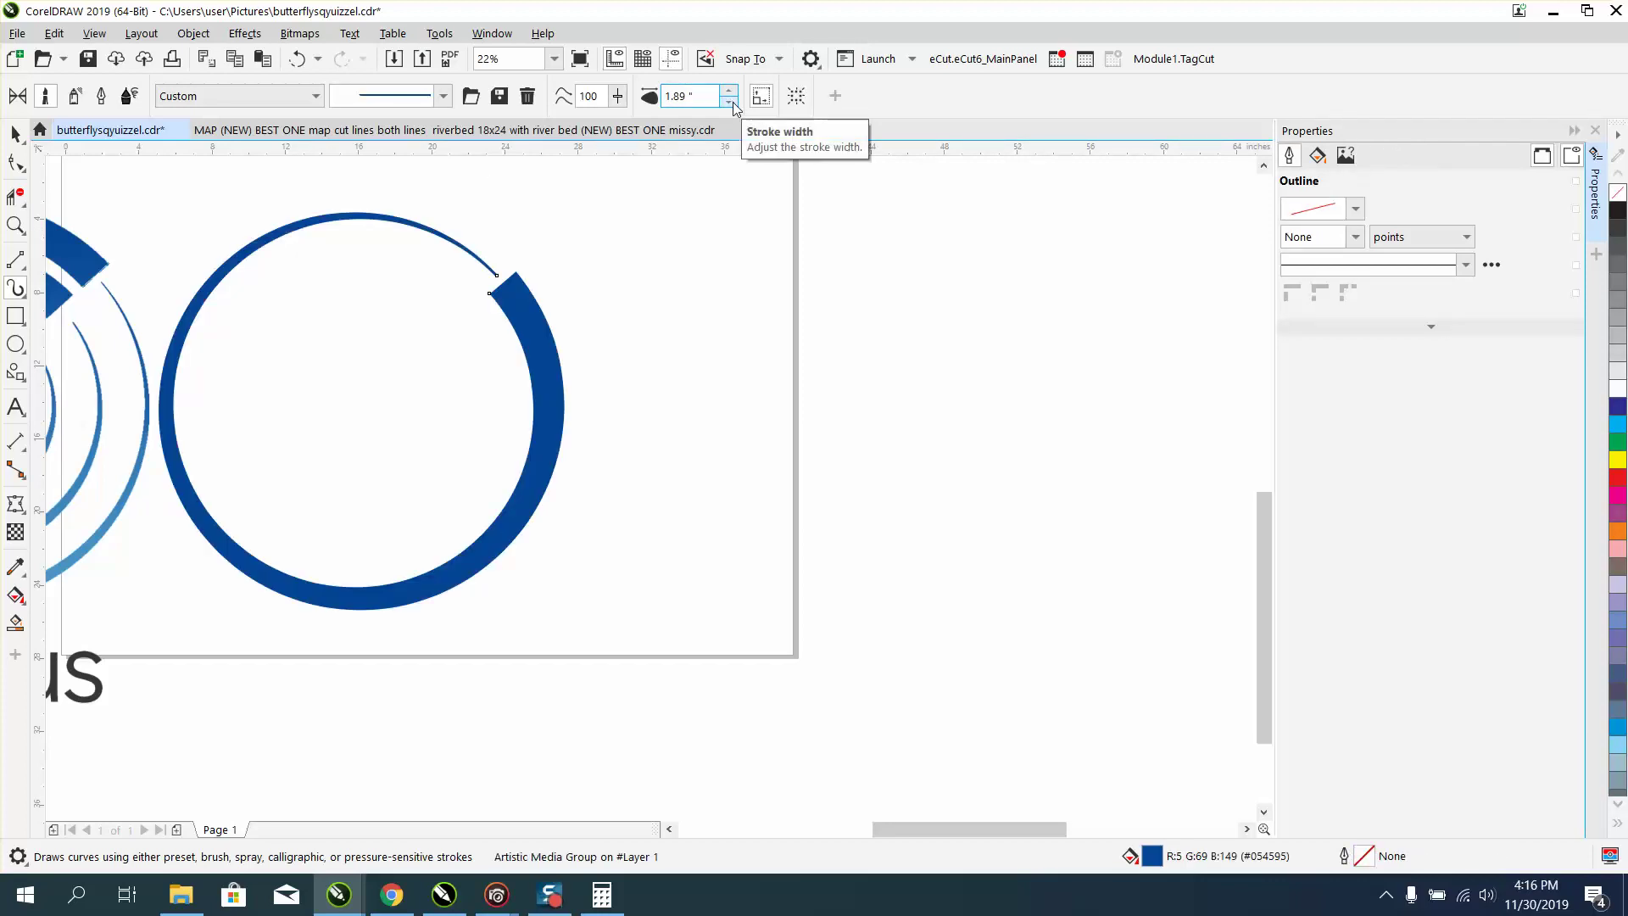
click(731, 92)
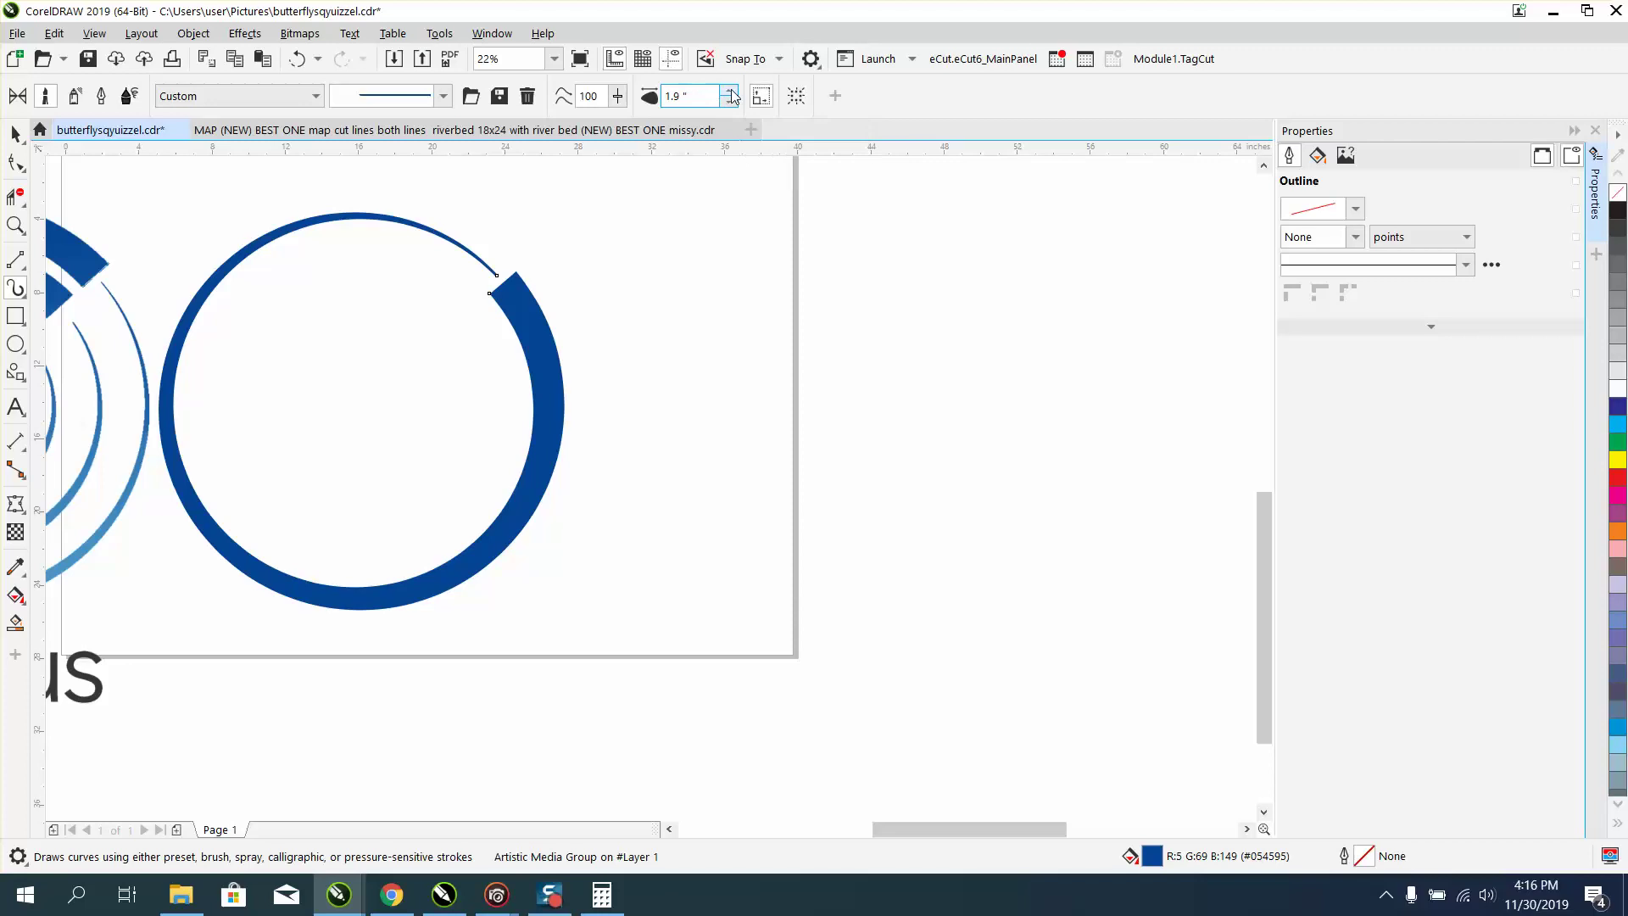
click(731, 91)
click(731, 92)
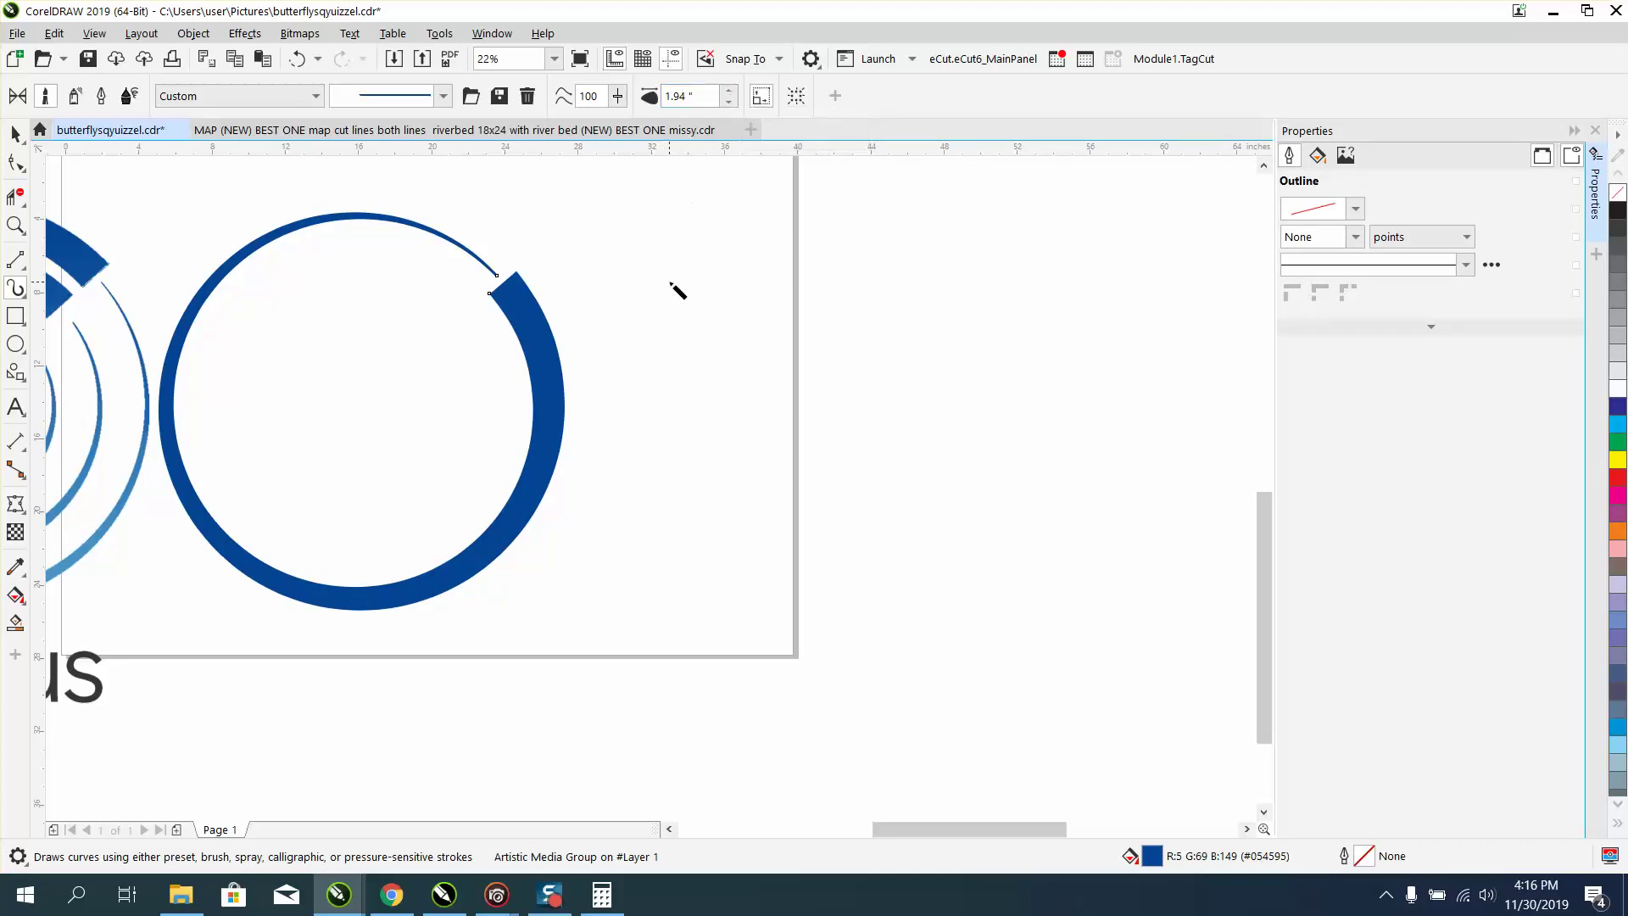
scroll(683, 288, down, 2)
click(16, 134)
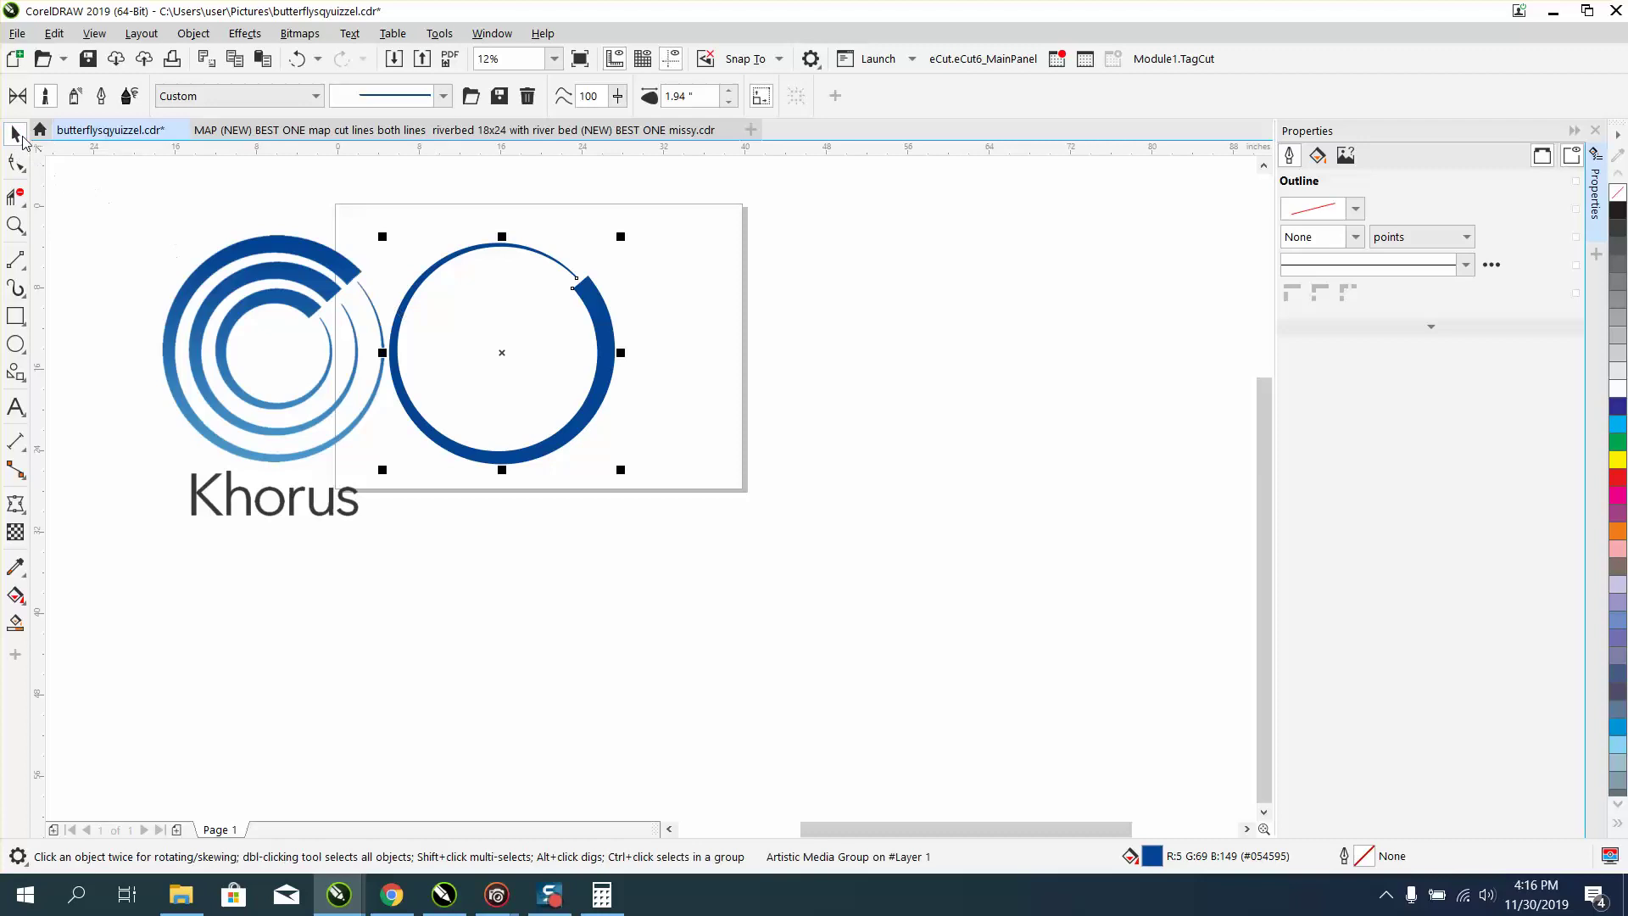
- Move the blue ring out to the right and mirror it horizontally
click(303, 185)
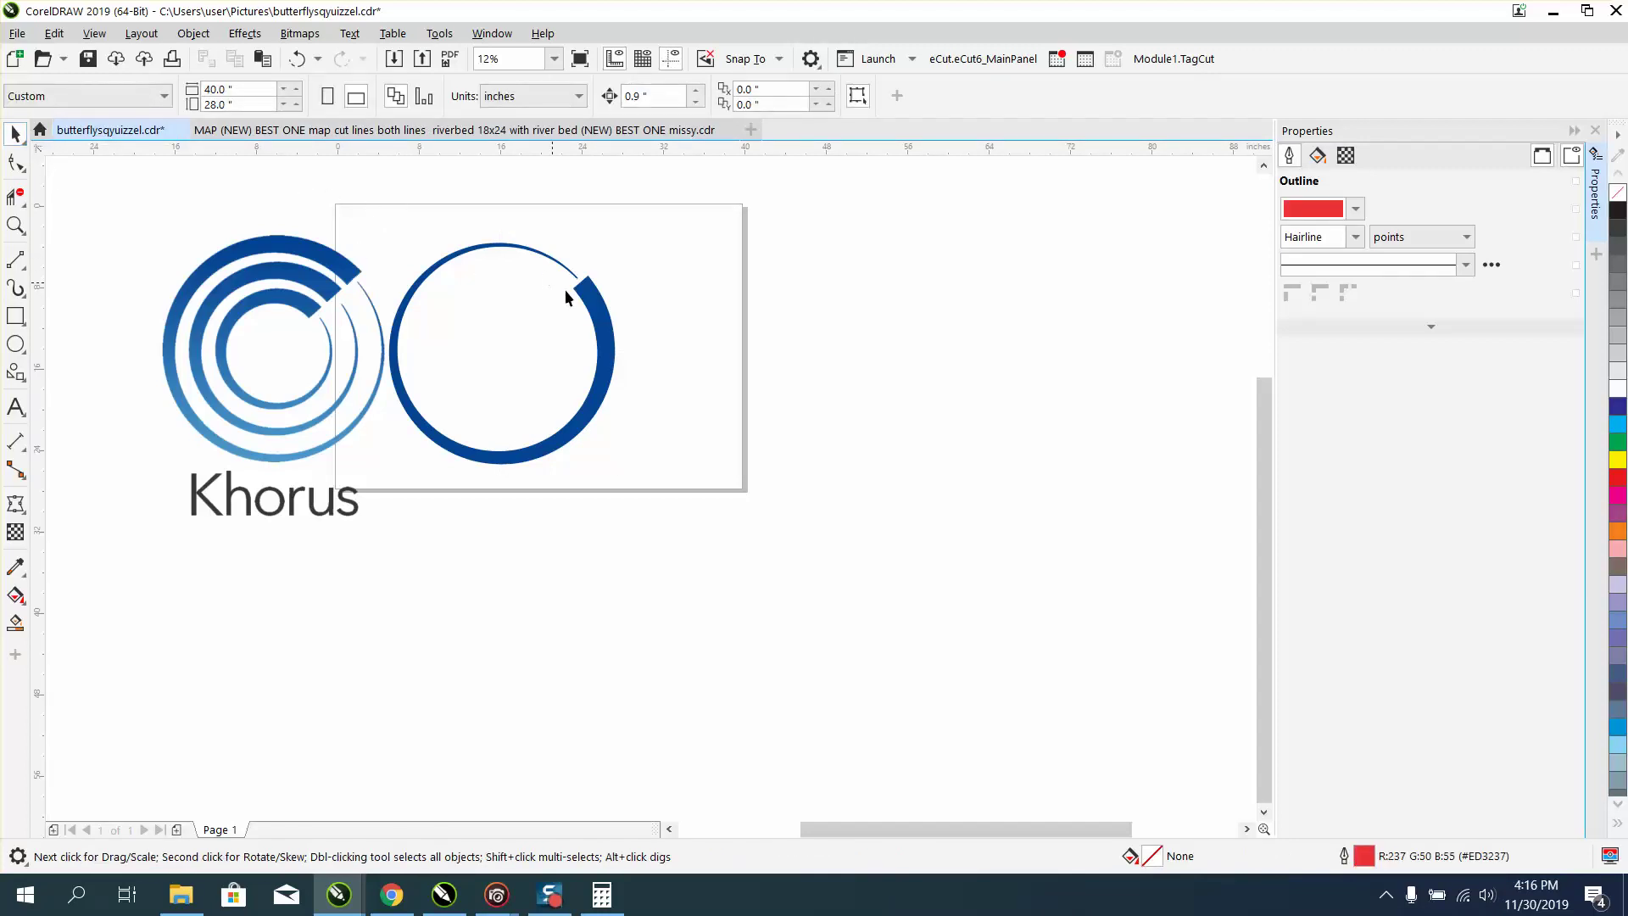
click(605, 309)
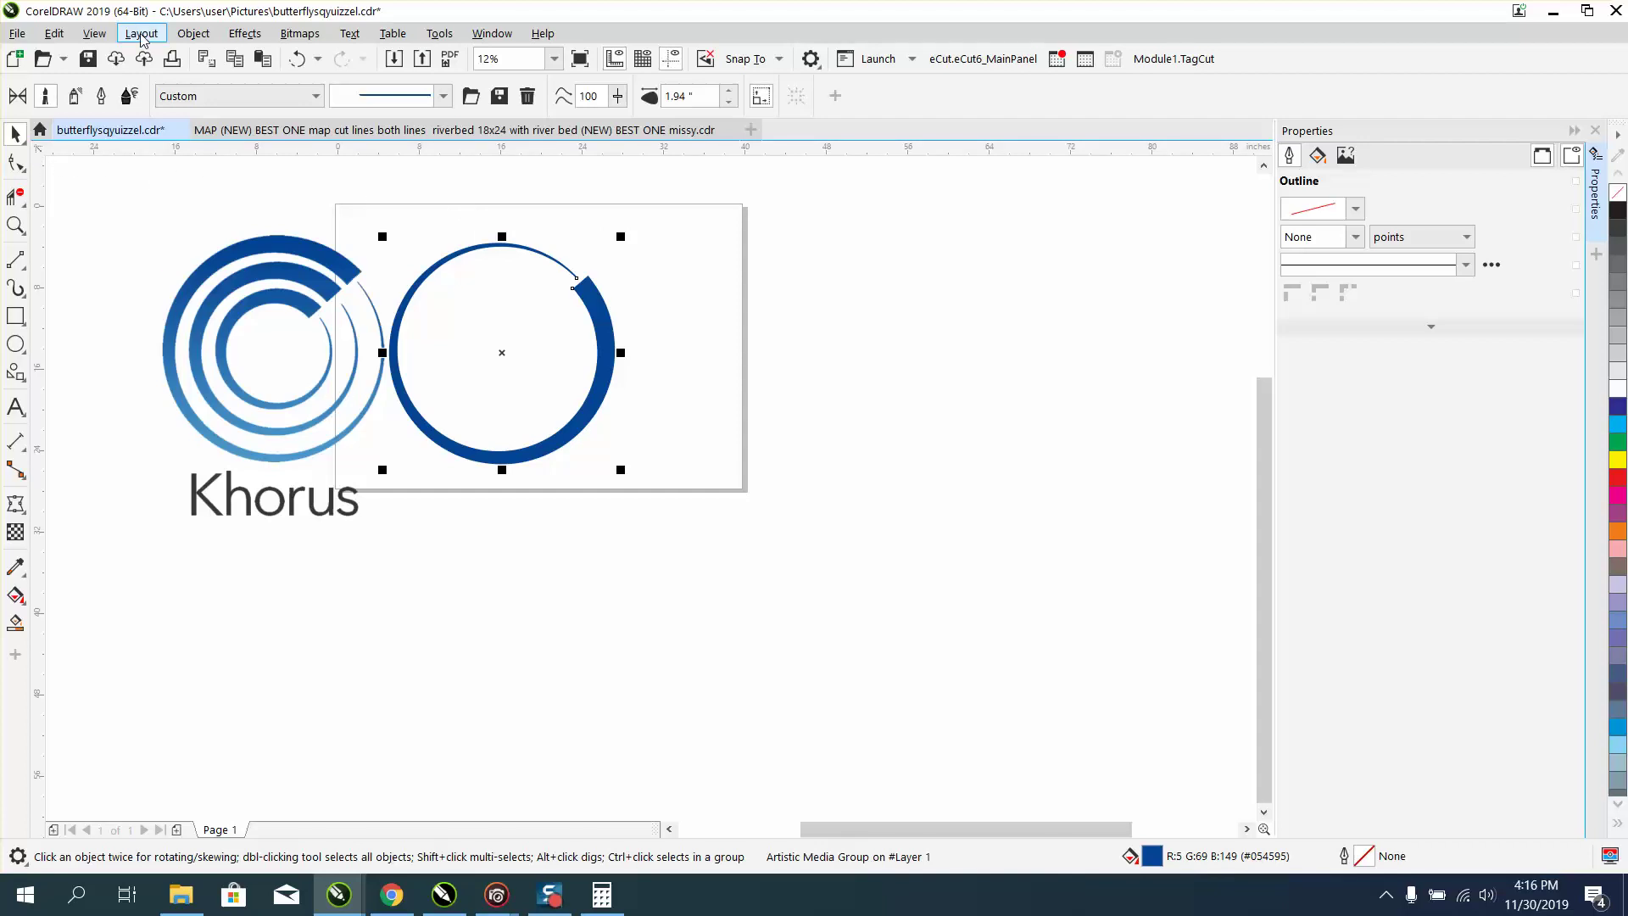
click(193, 34)
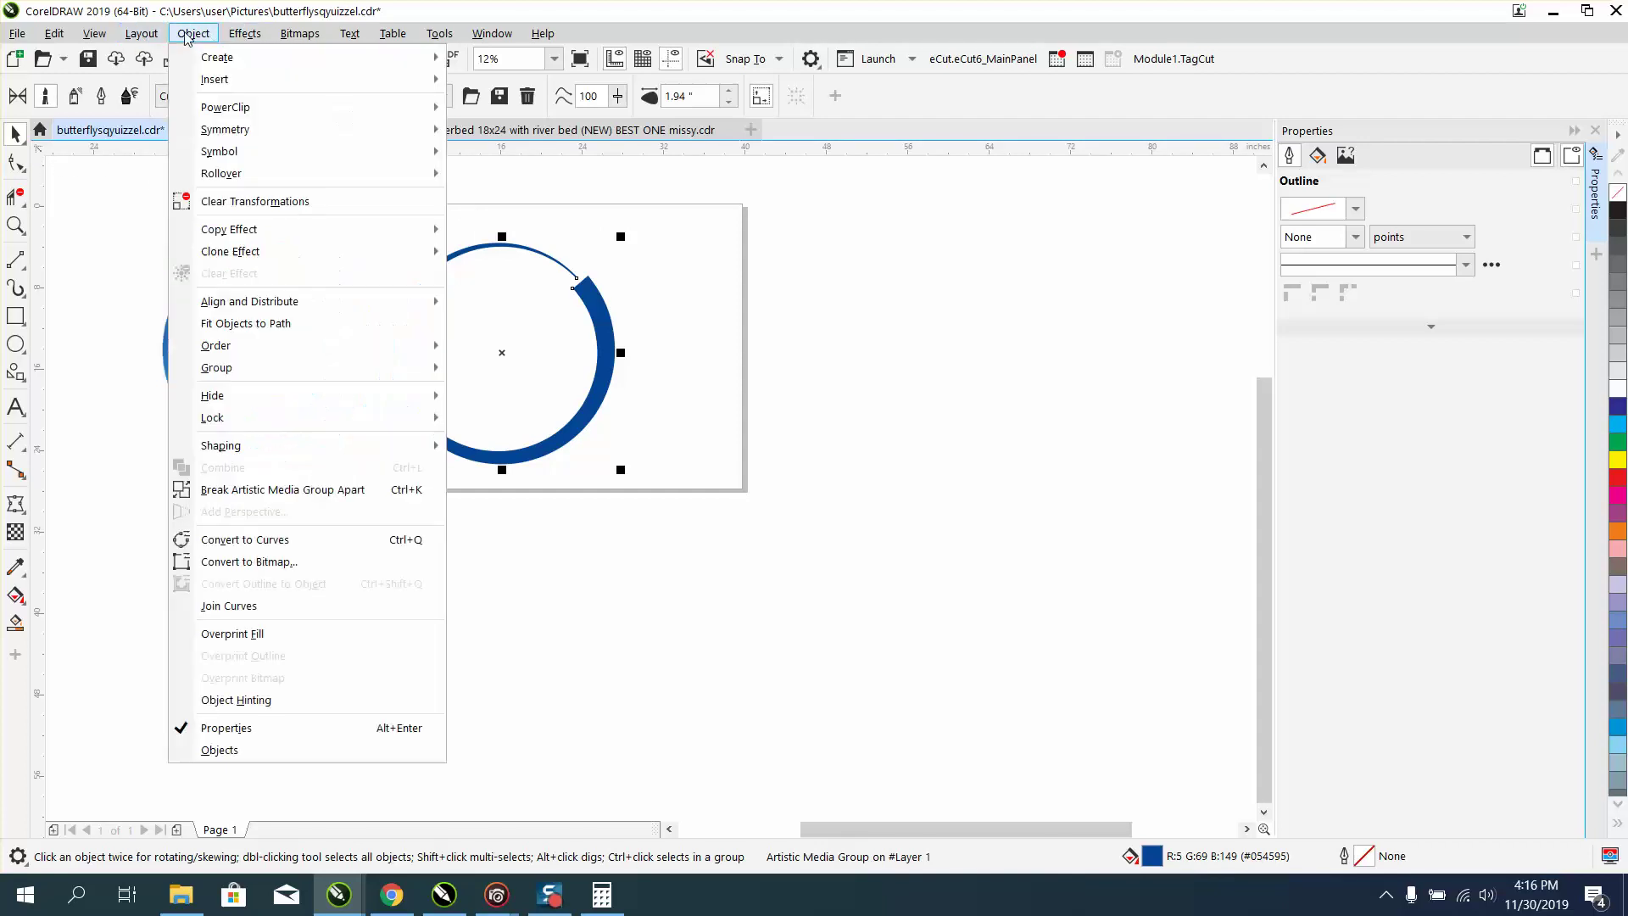
click(286, 547)
drag(606, 324, 918, 325)
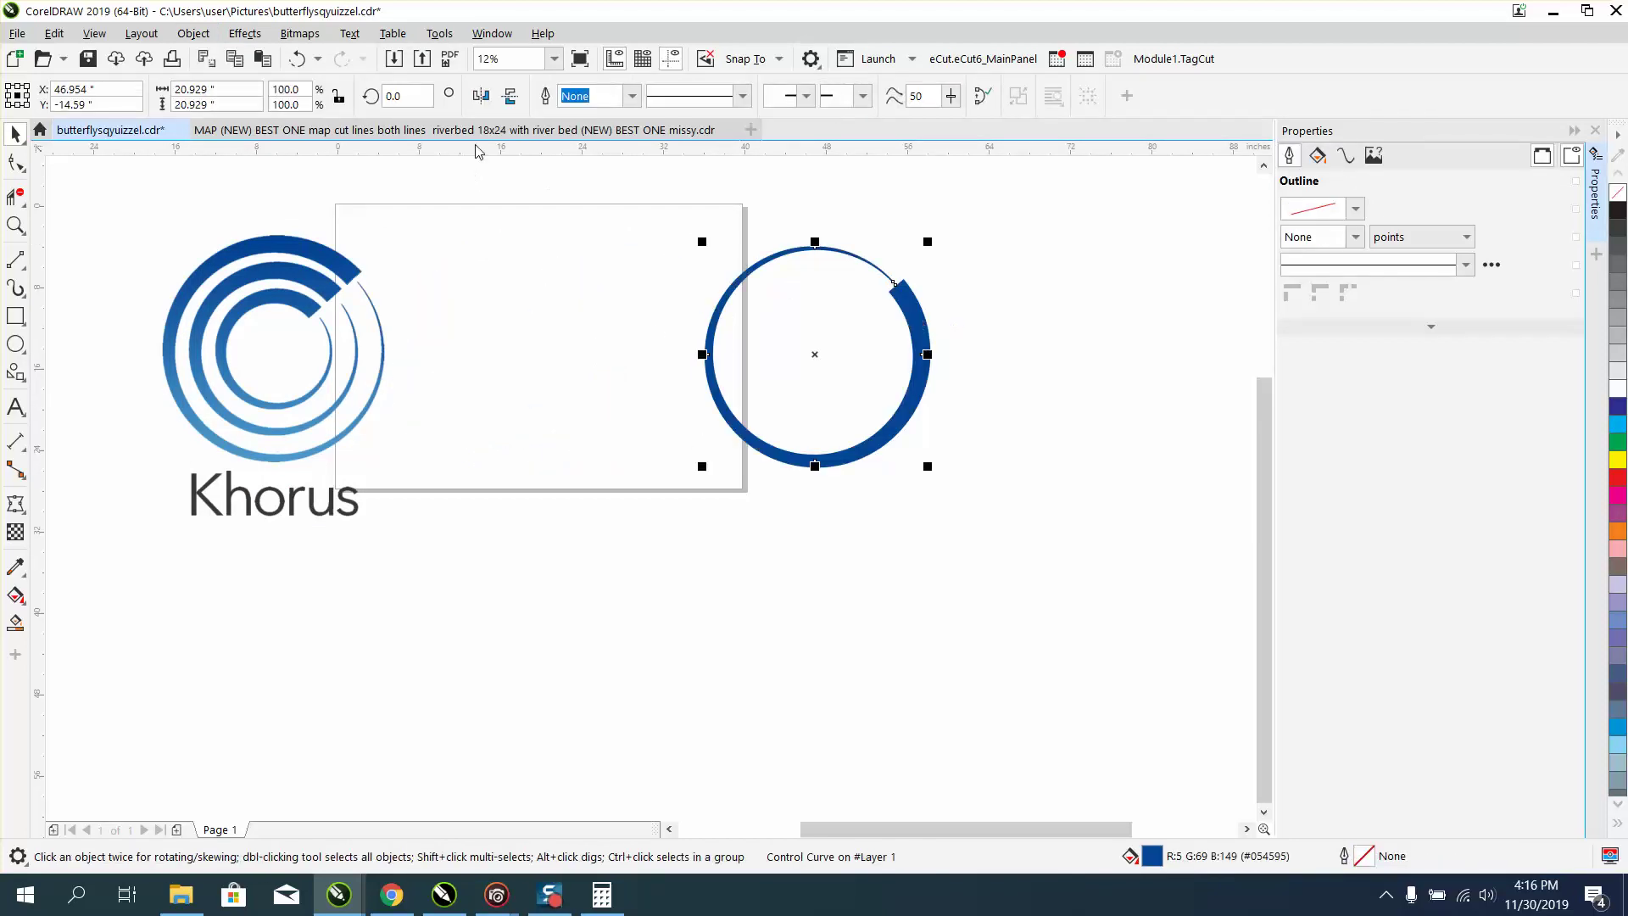
click(482, 96)
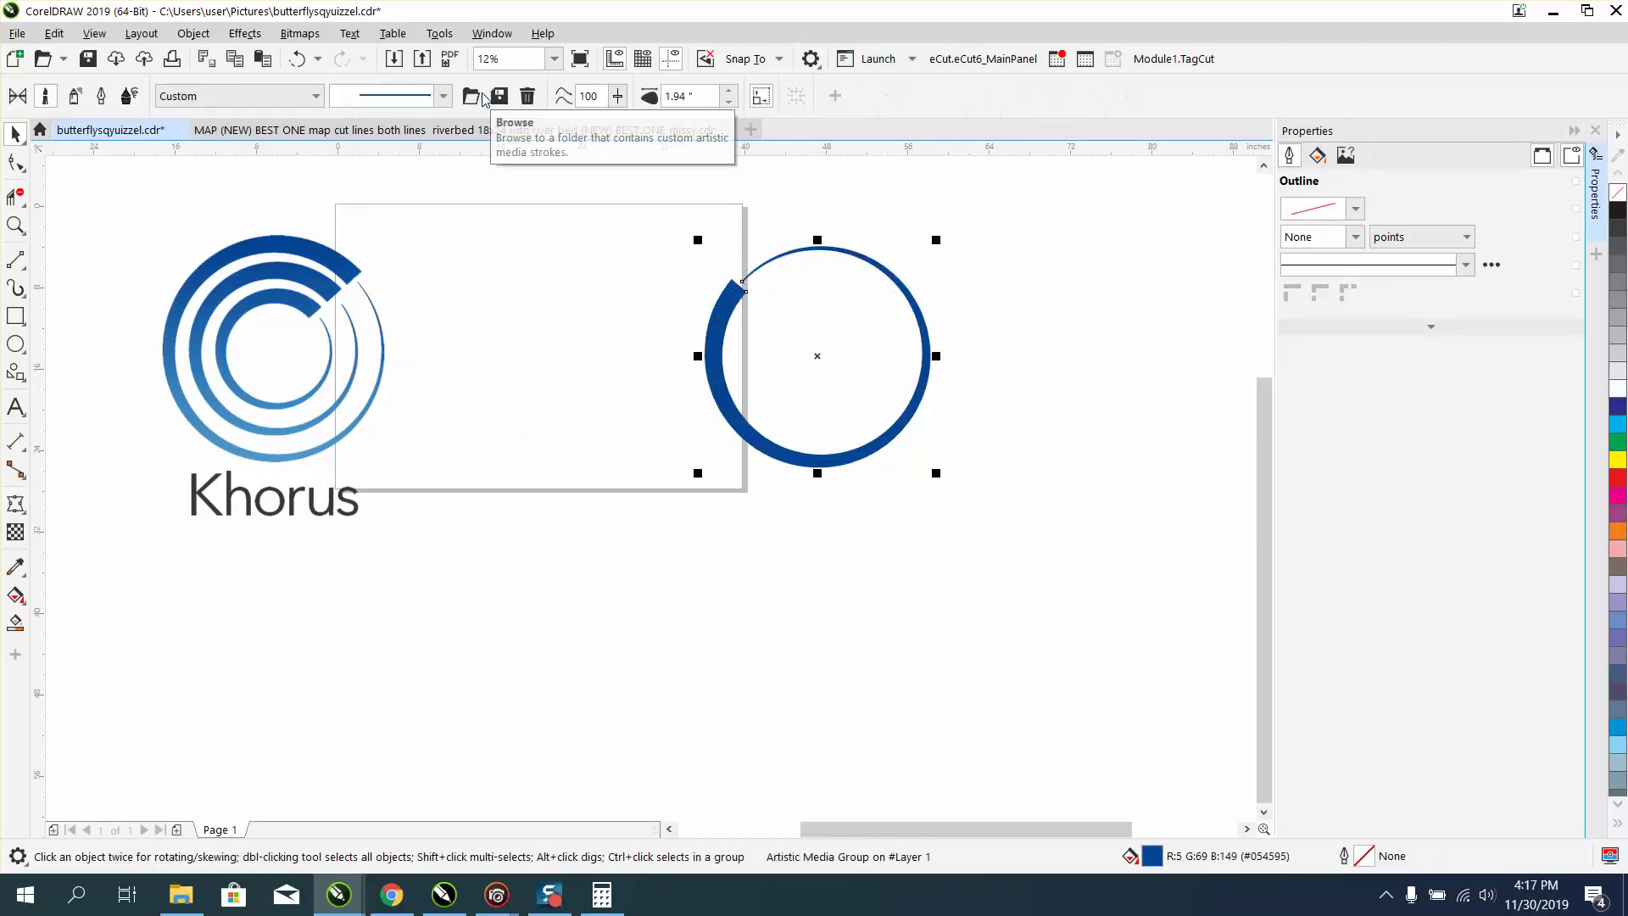
- Drag the mirrored ring back into the white box and remove its fill
click(815, 362)
drag(816, 362, 544, 348)
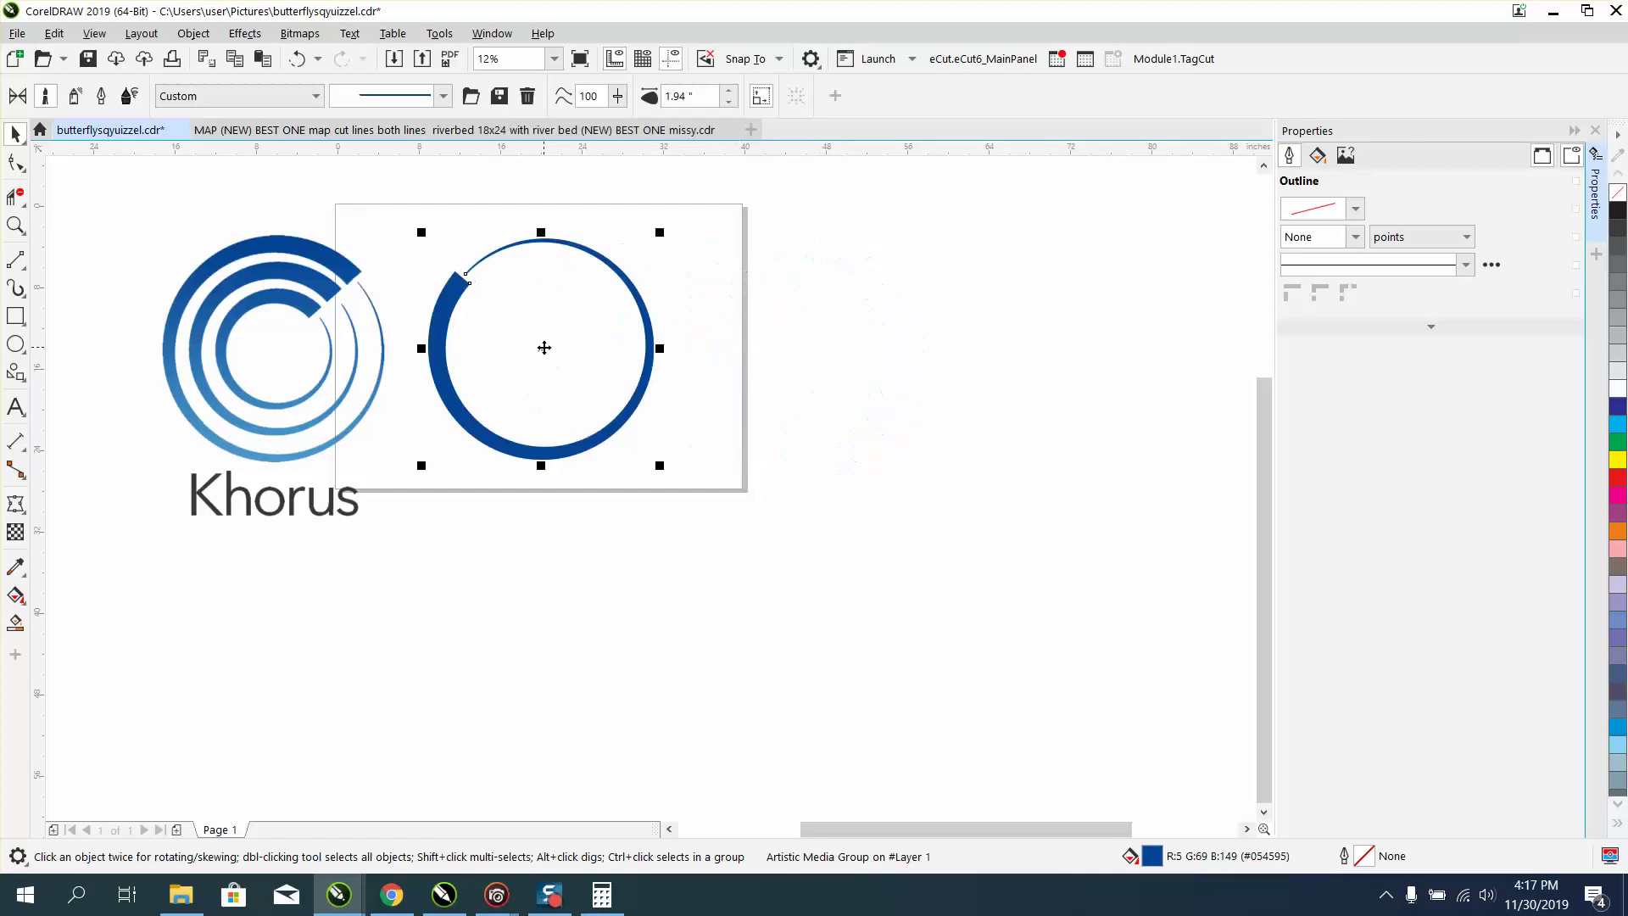
click(1618, 193)
- Give the ring a black outline, then undo that and the fill removal
right_click(1618, 210)
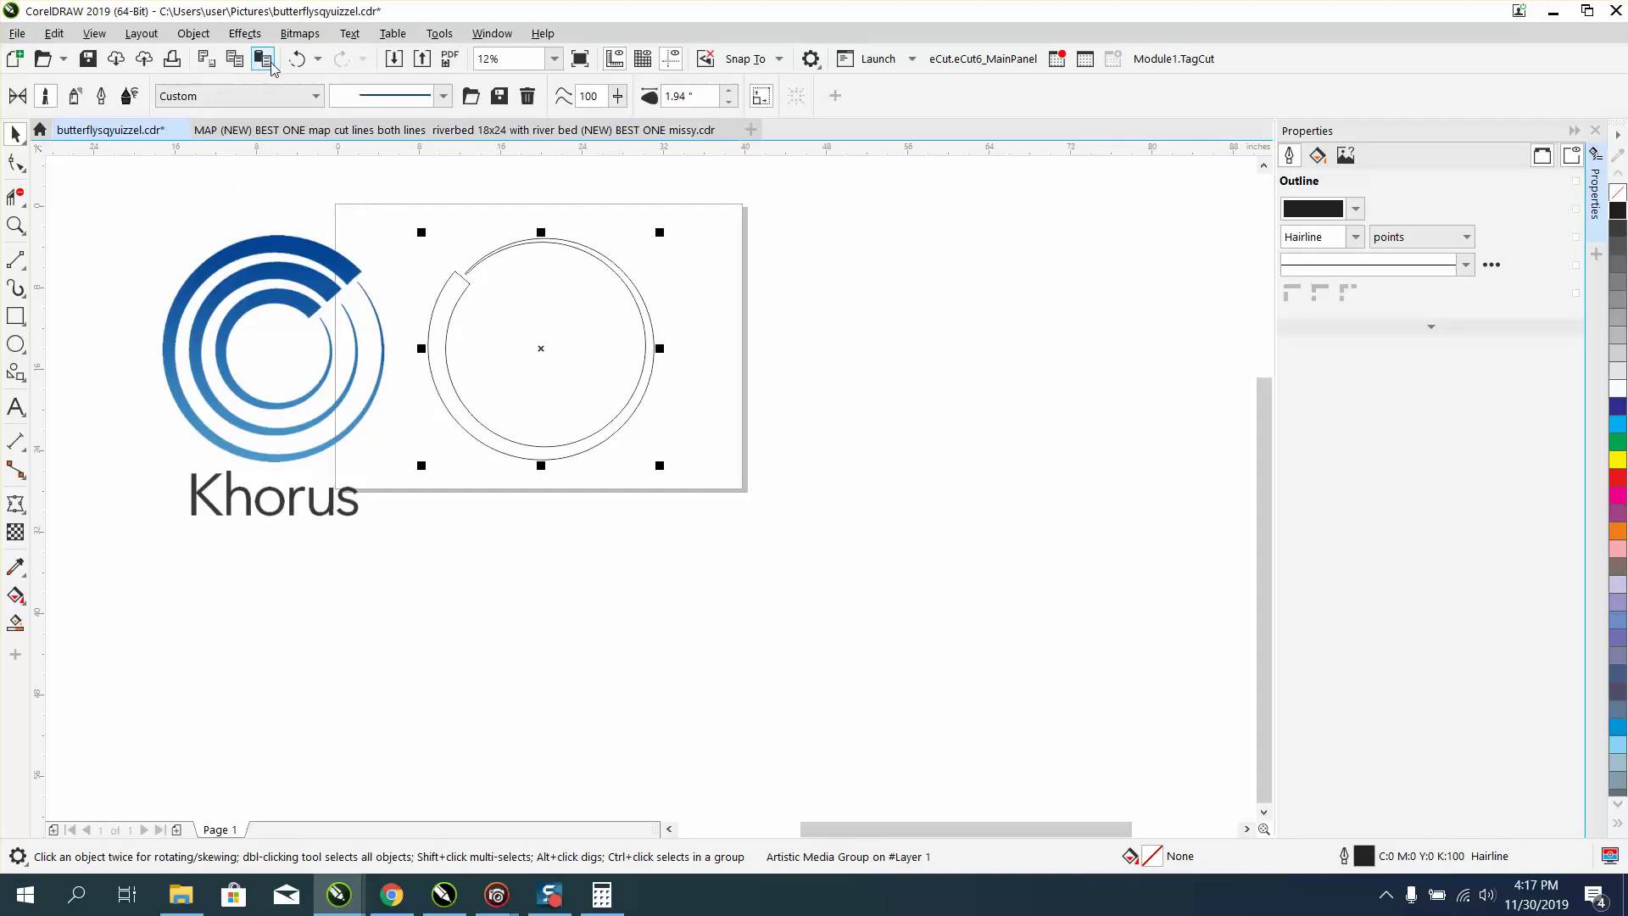
click(297, 58)
click(295, 59)
- Break the ring's Artistic Media group apart and move its control path to the right
mouse_move(543, 347)
mouse_down()
mouse_move(607, 353)
mouse_move(543, 347)
mouse_up()
click(193, 33)
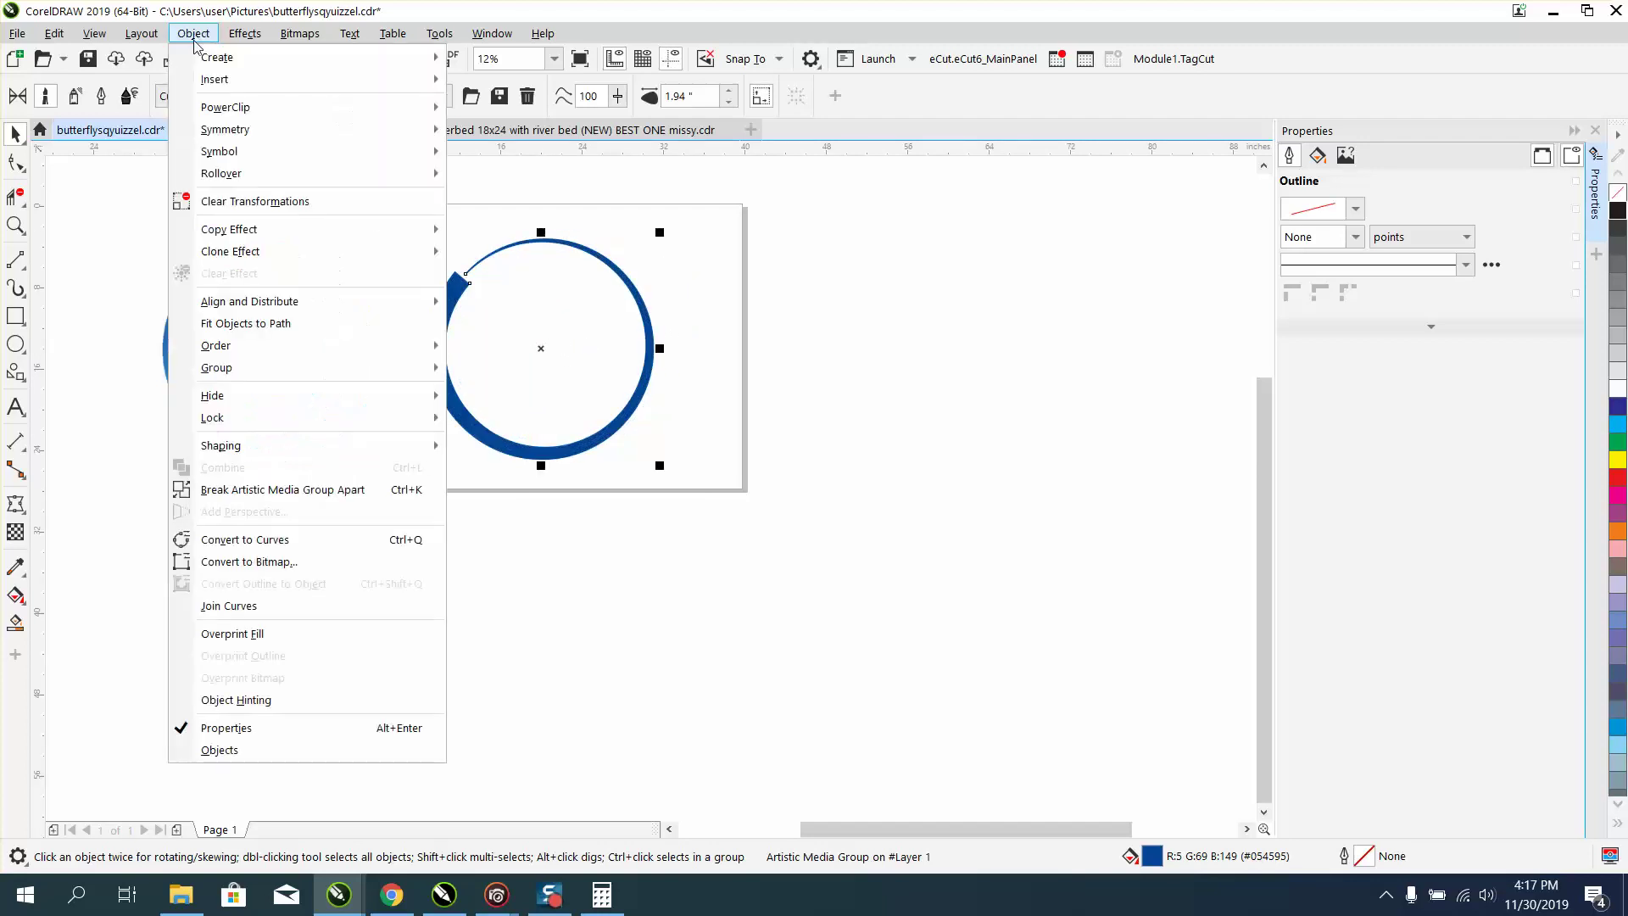
click(322, 489)
click(719, 261)
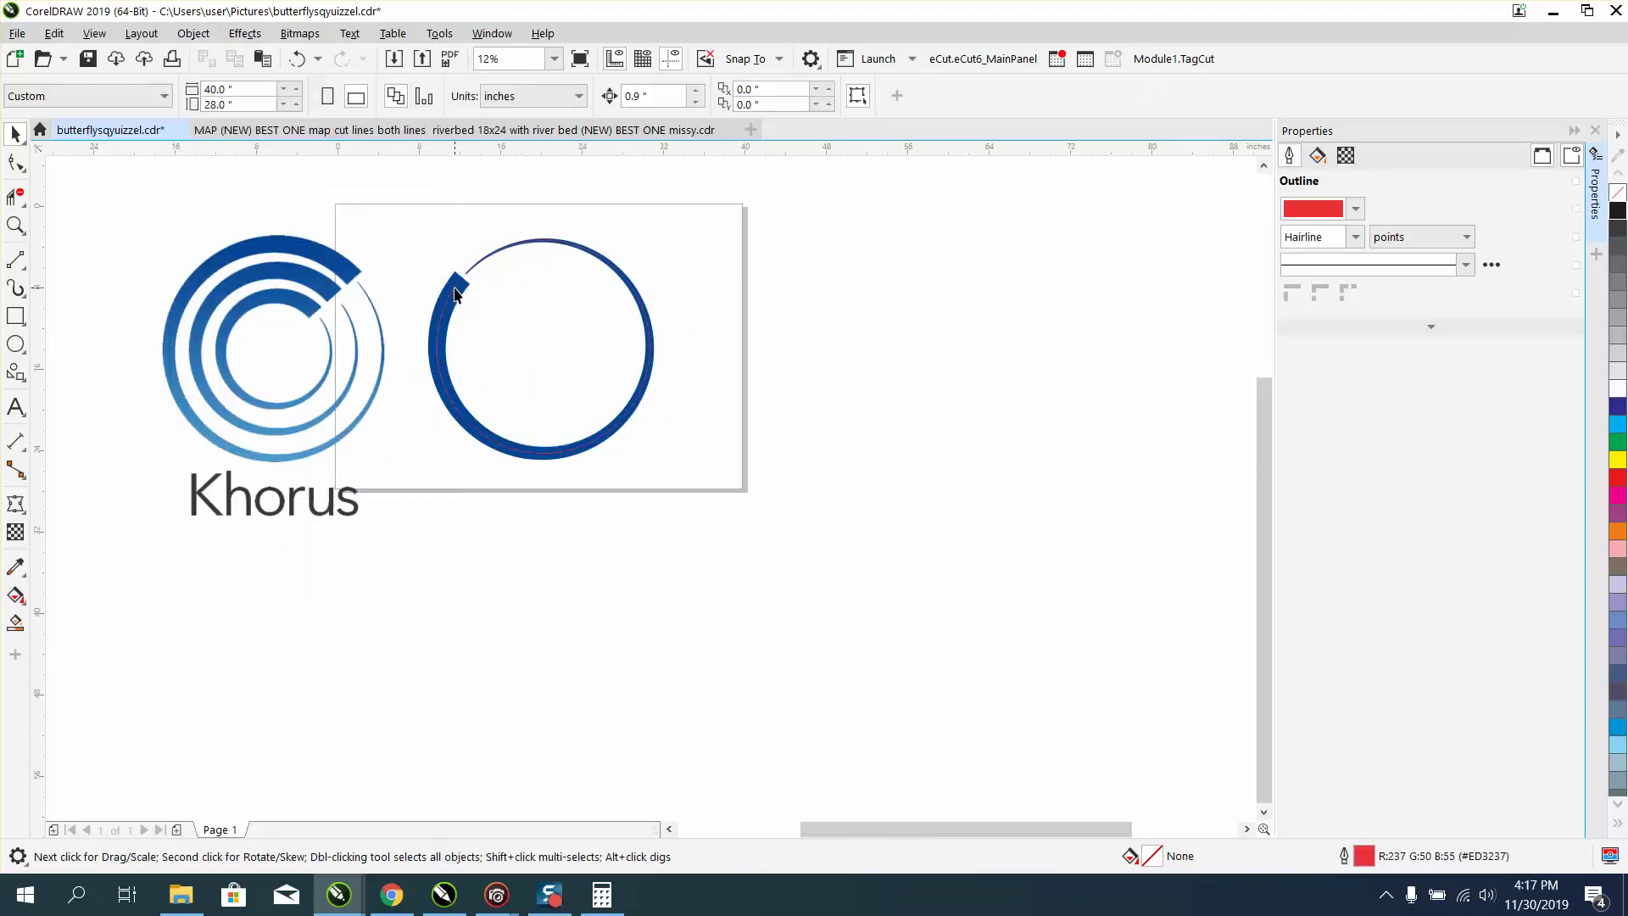
drag(456, 294, 859, 306)
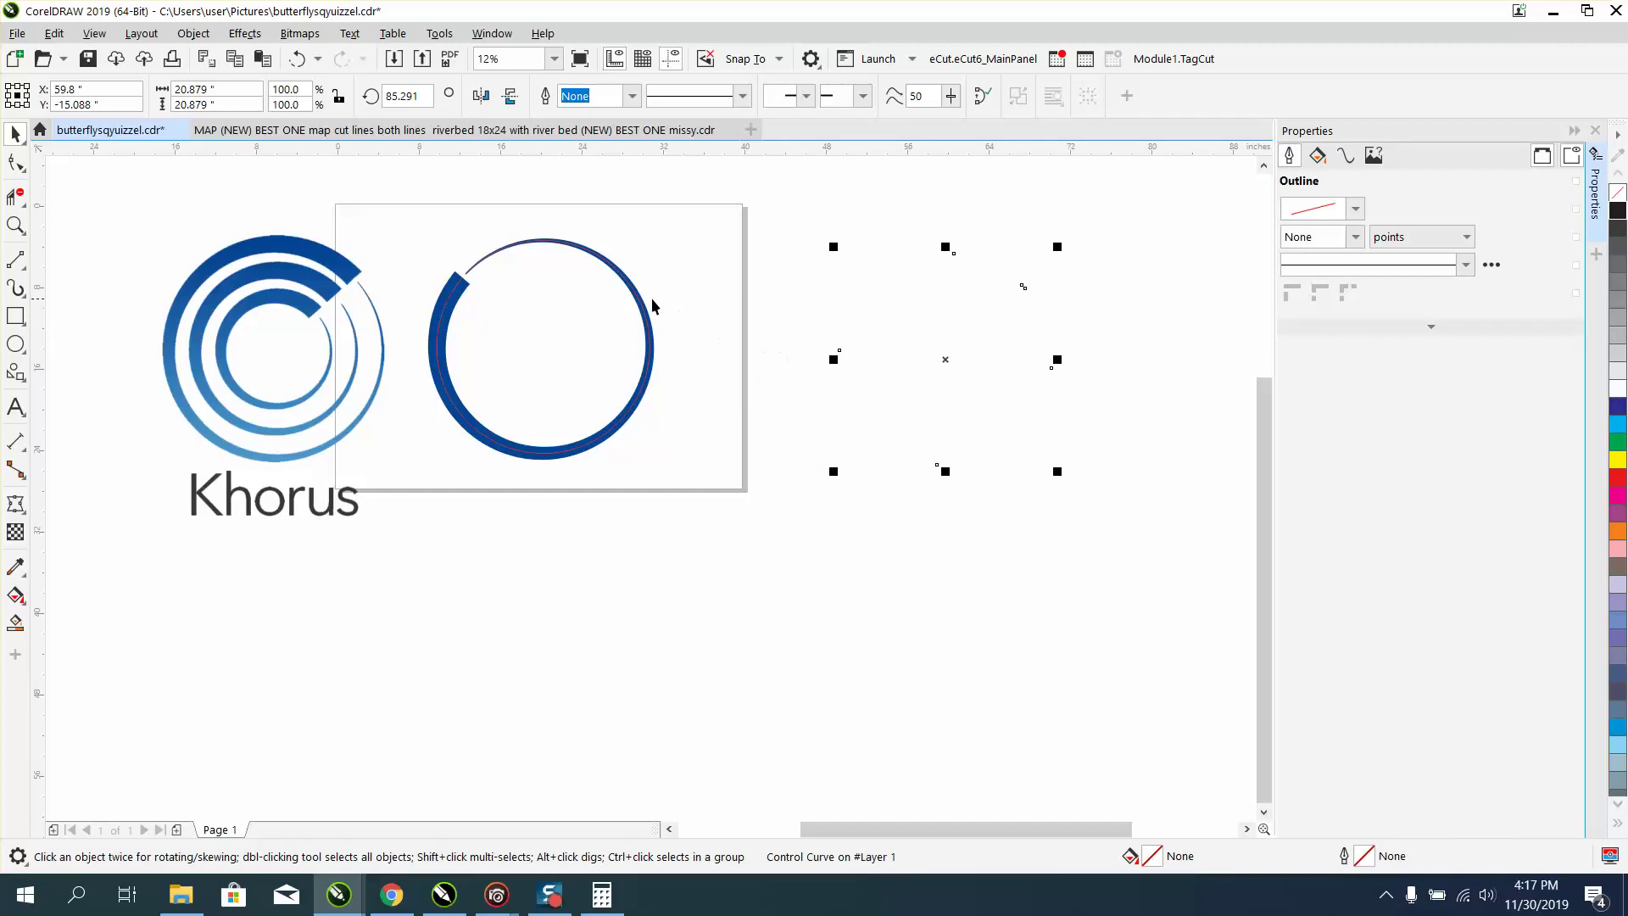
- Move the hairline path aside and rotate the blue ring about 84.3° so its gap is upper right
drag(456, 294, 884, 316)
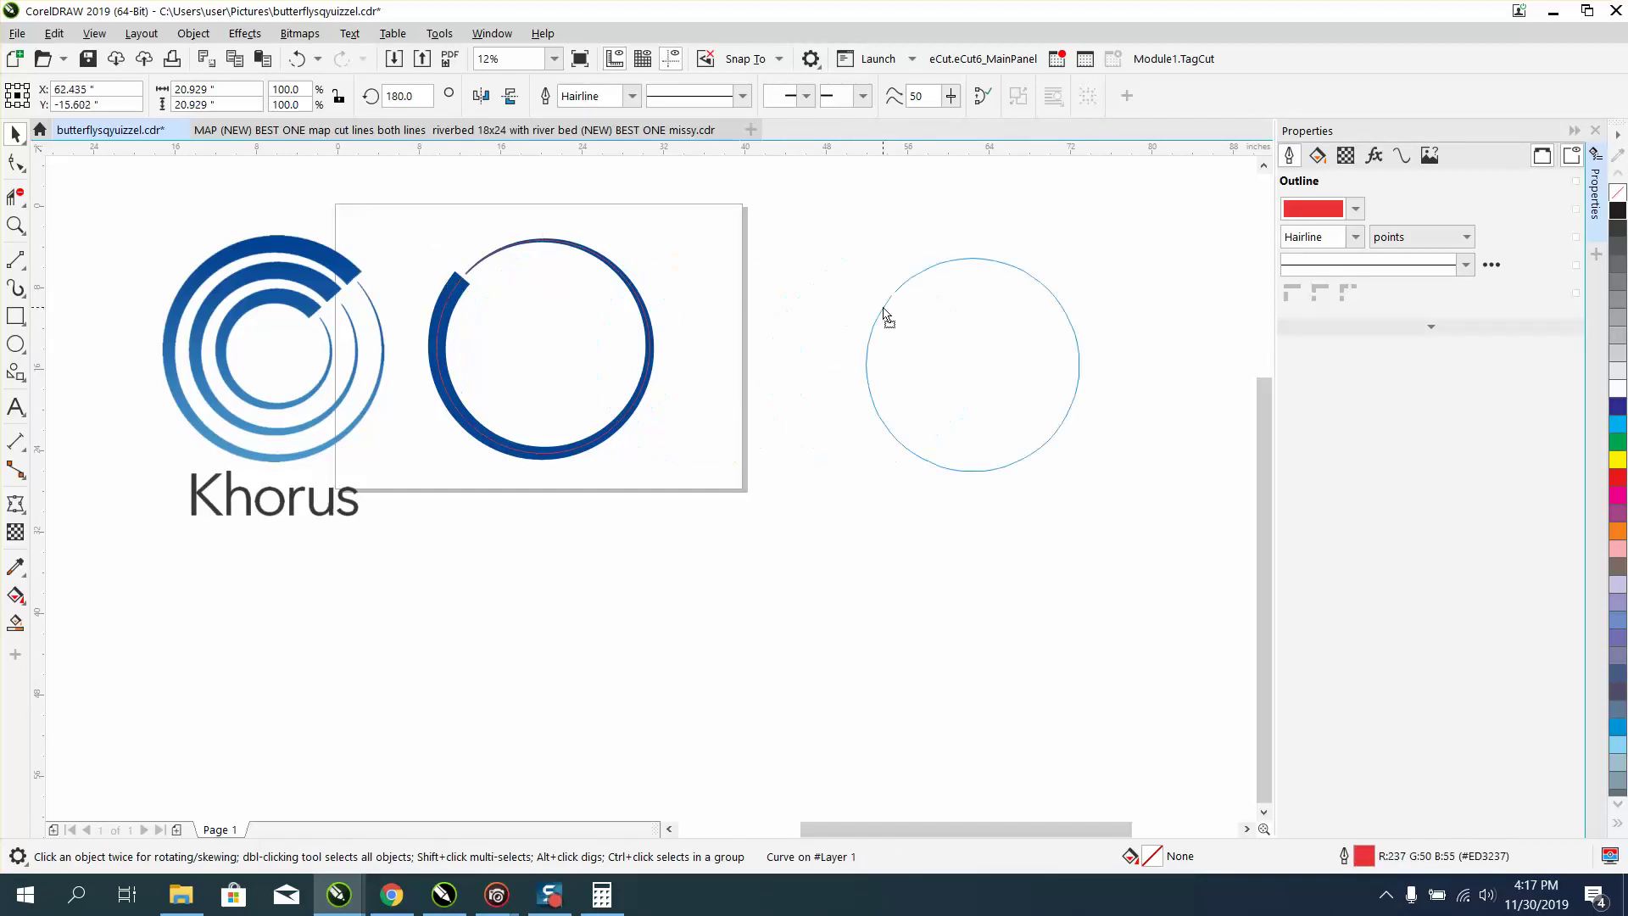
click(465, 301)
click(462, 297)
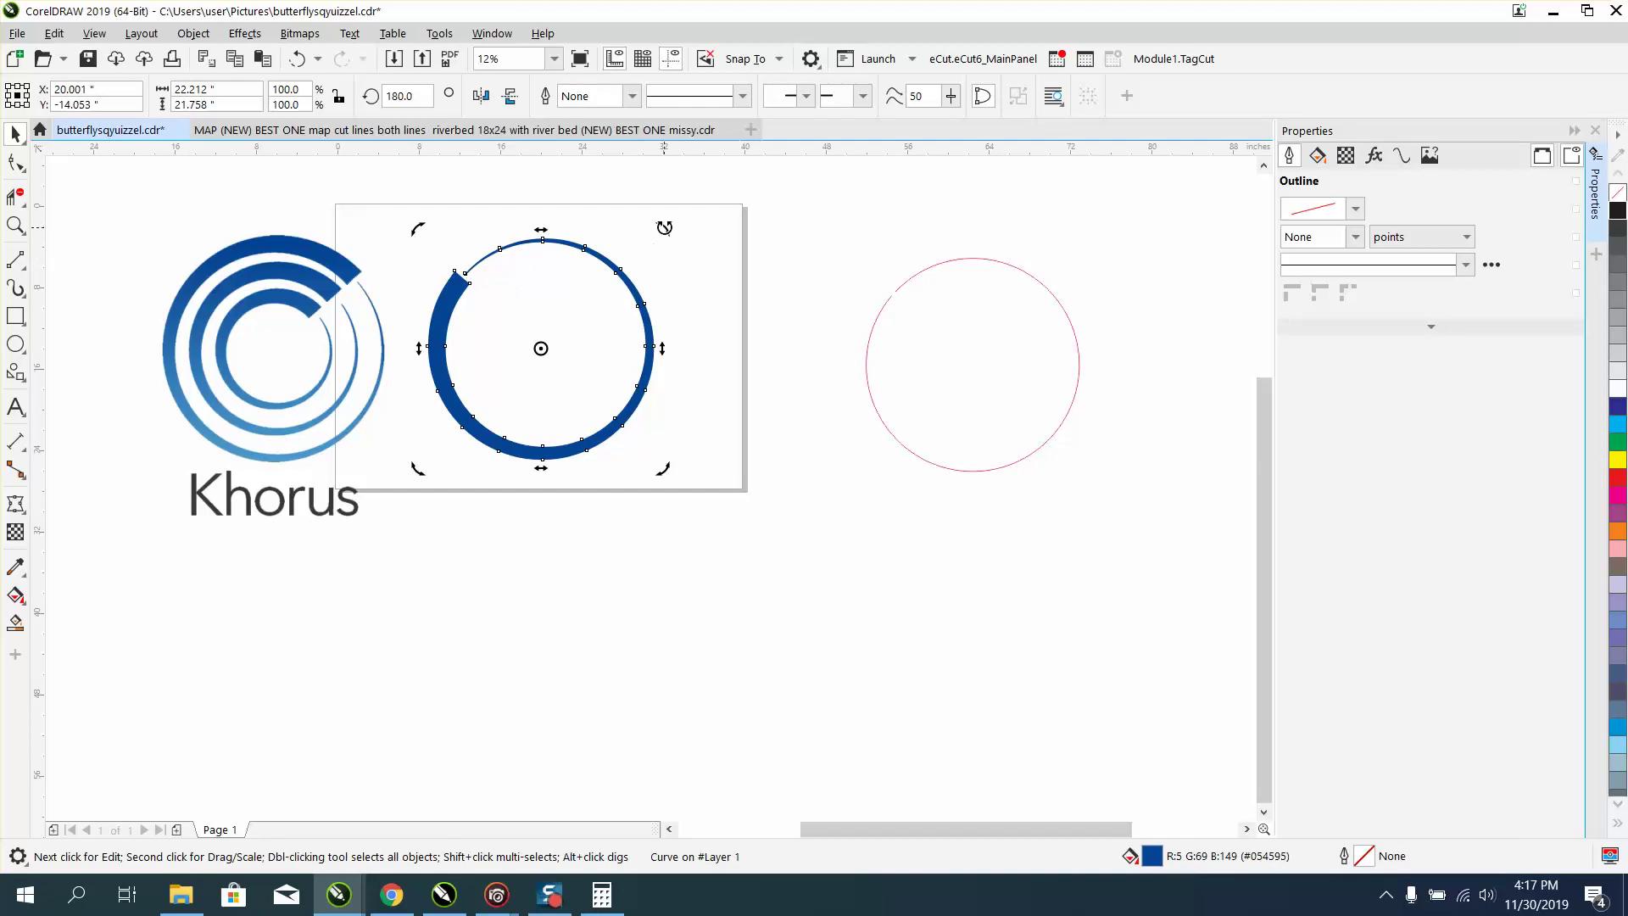
drag(658, 227, 665, 501)
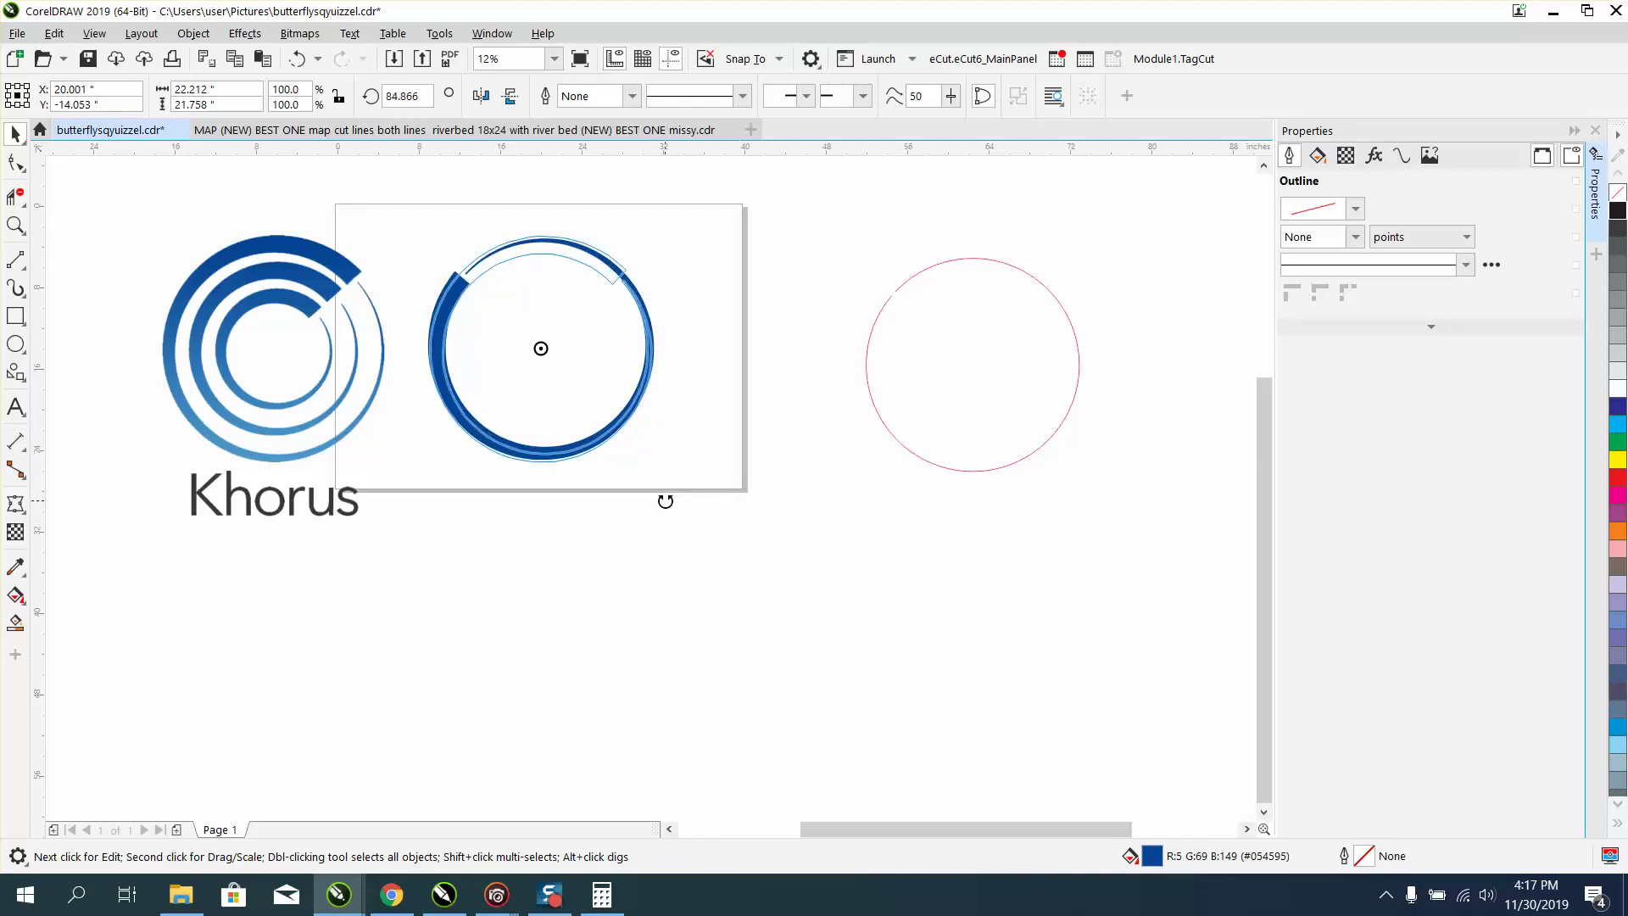
mouse_move(606, 273)
mouse_down()
mouse_move(407, 288)
mouse_move(339, 268)
mouse_move(596, 268)
mouse_up()
click(679, 268)
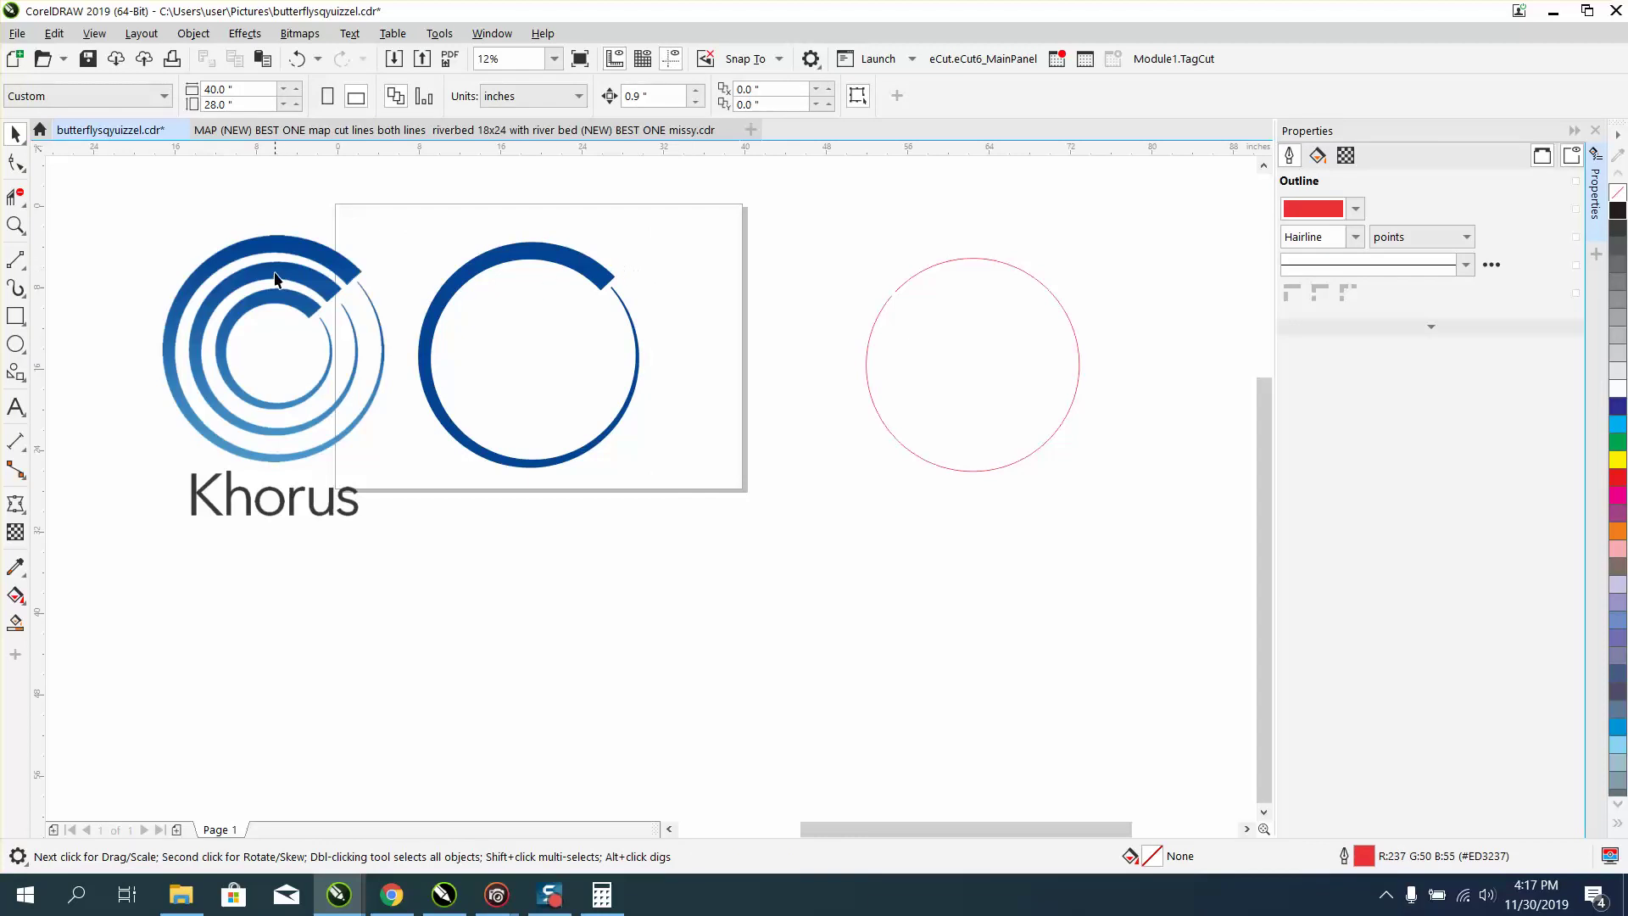
click(15, 225)
drag(331, 205, 833, 477)
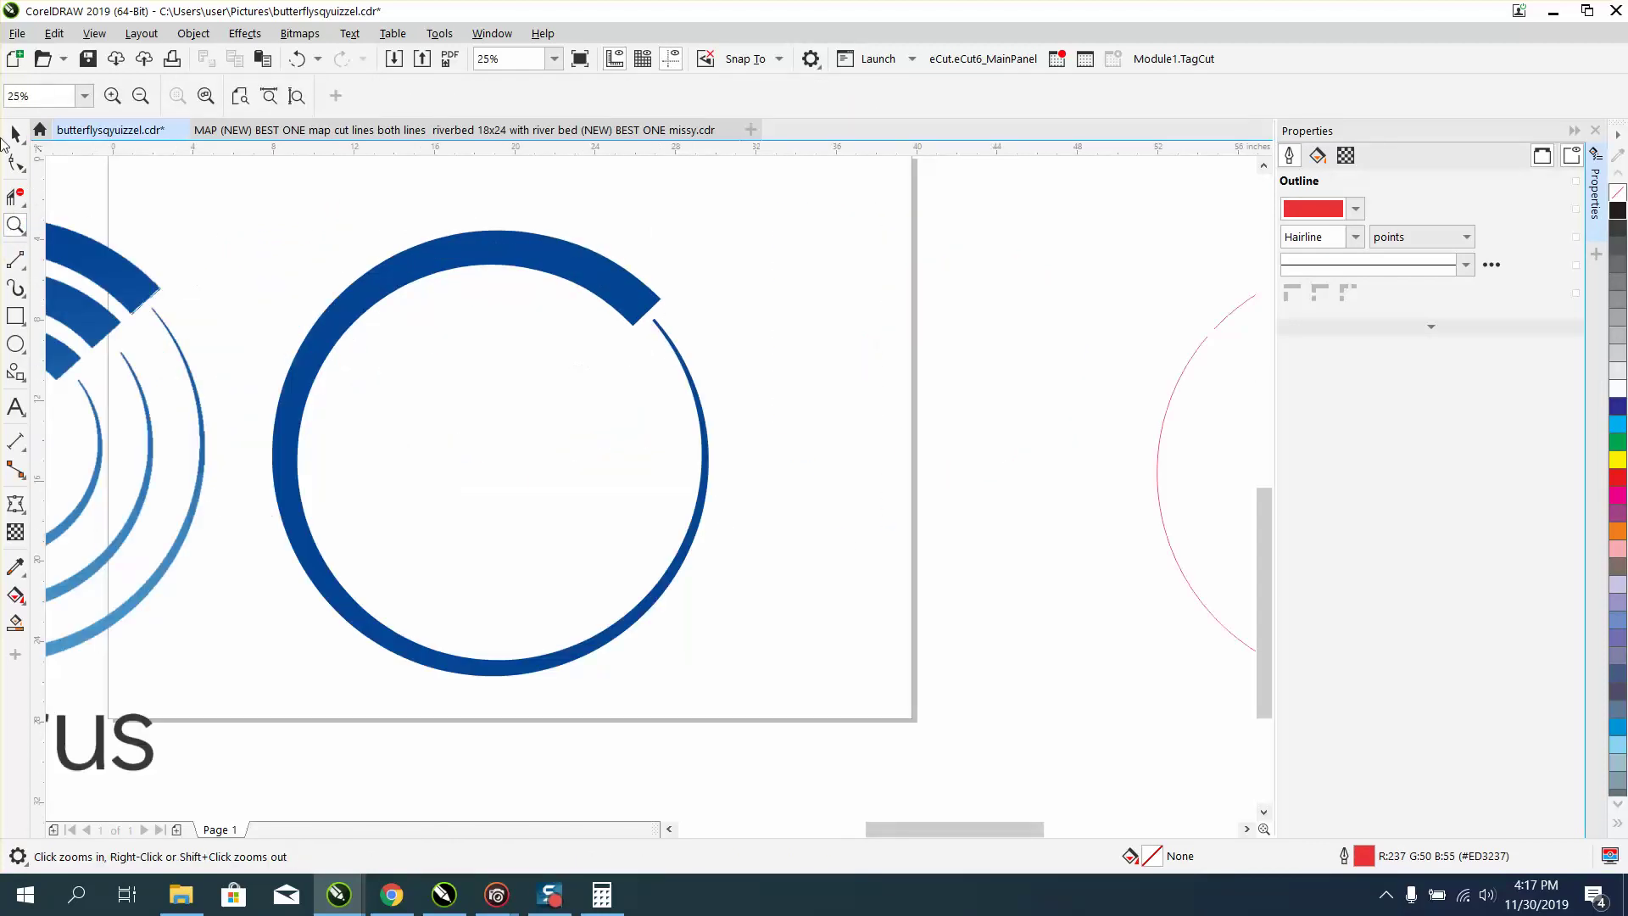
click(15, 133)
scroll(644, 210, down, 2)
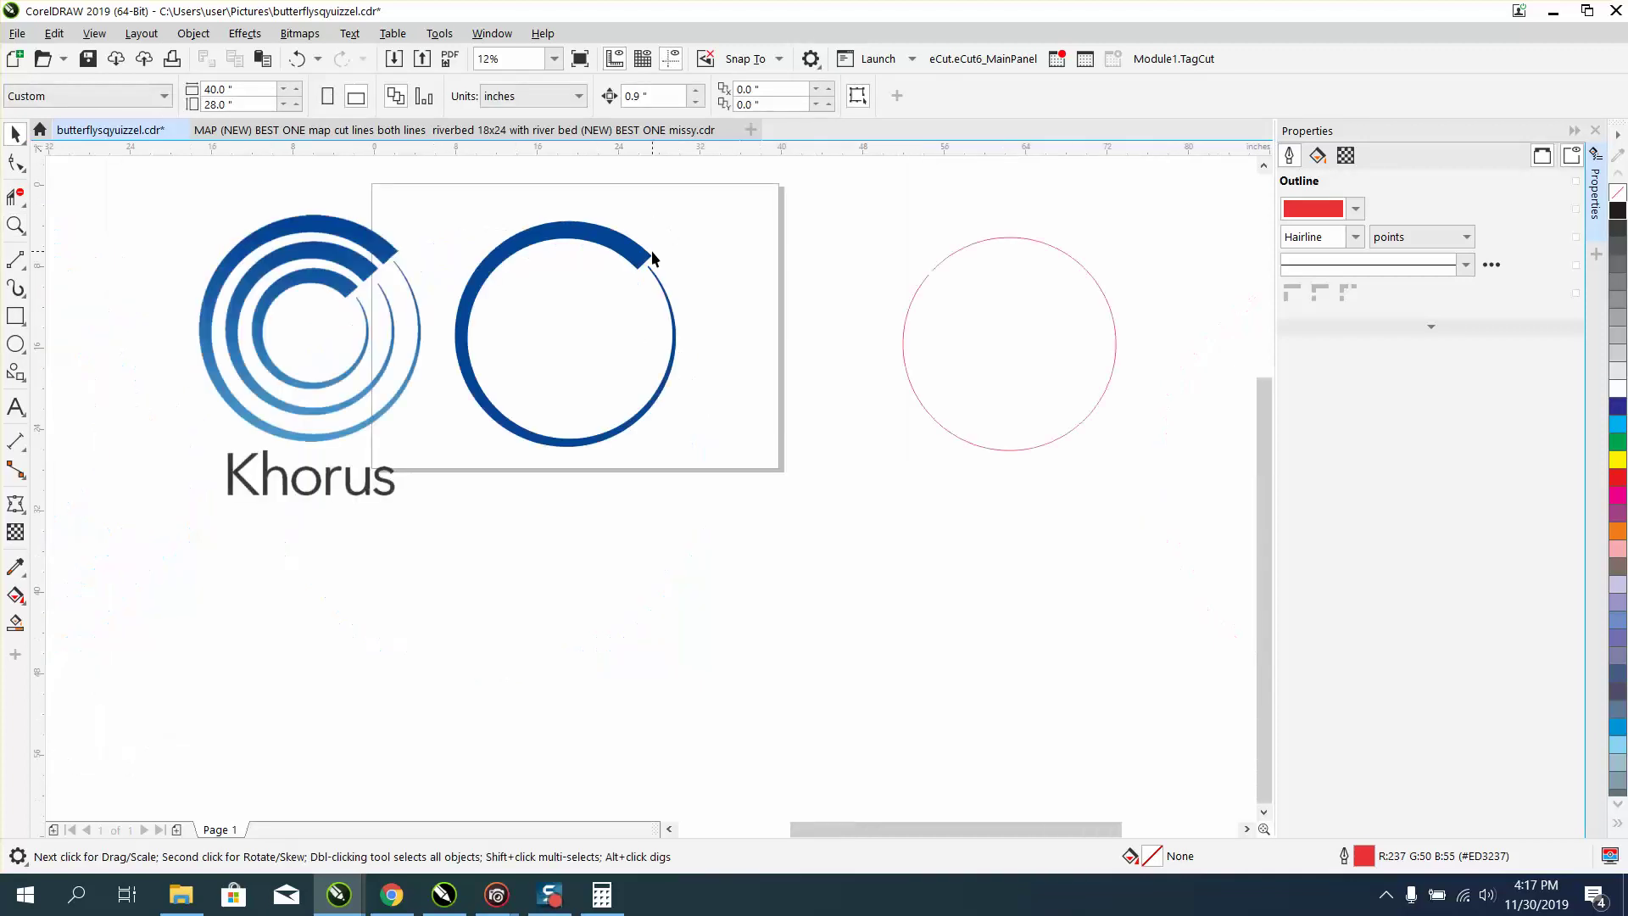
click(16, 225)
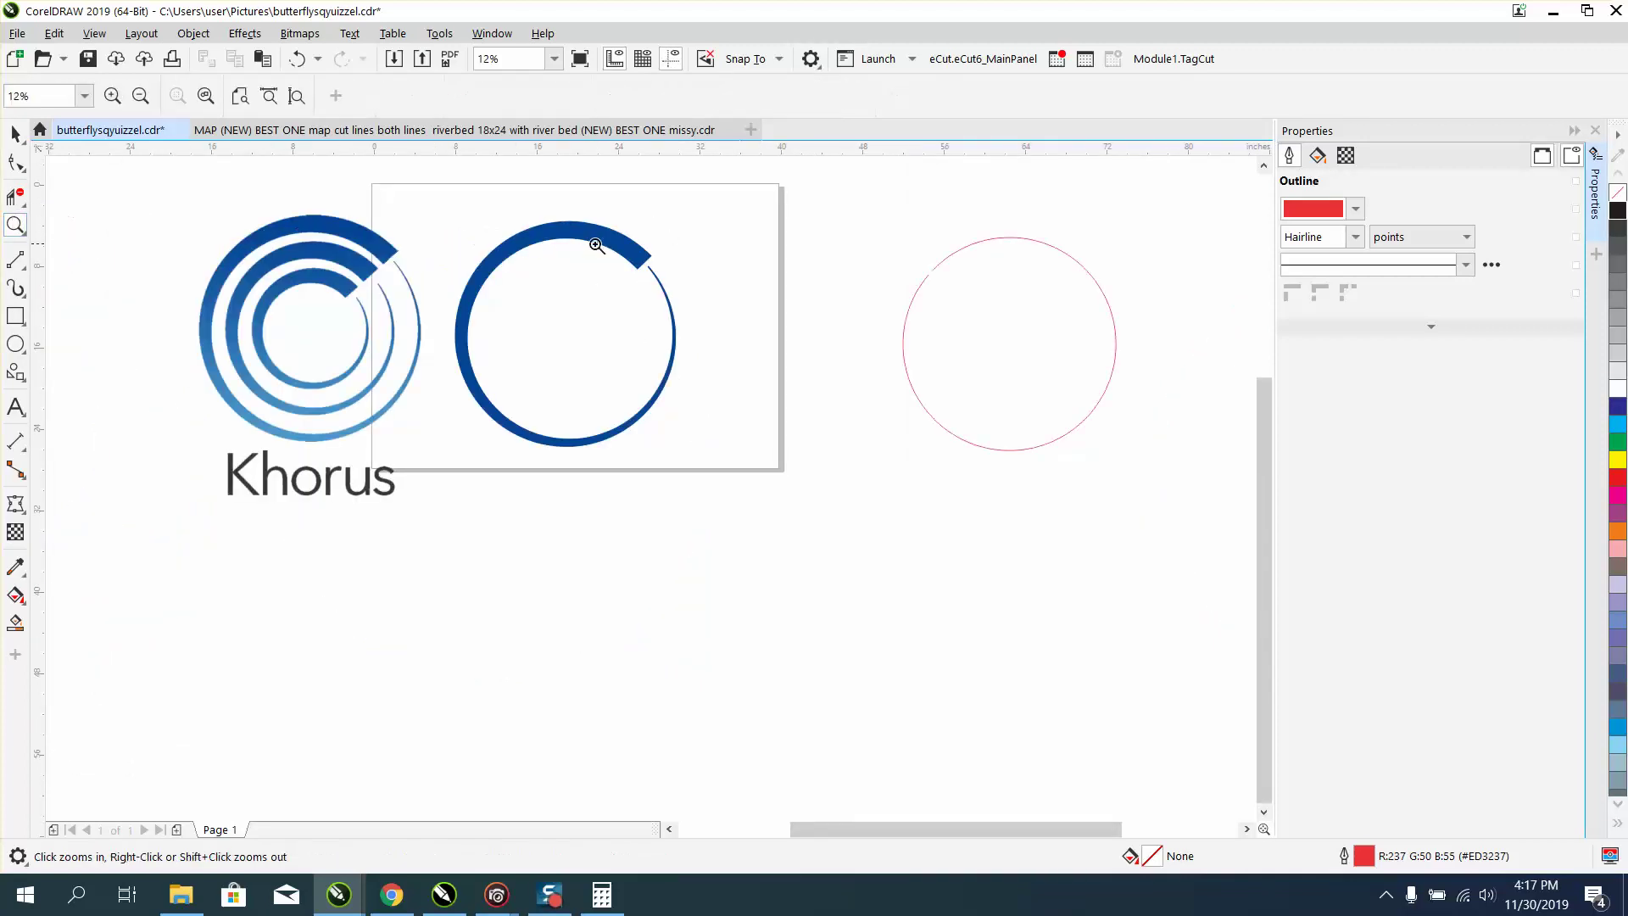
drag(622, 236, 702, 290)
scroll(628, 283, down, 2)
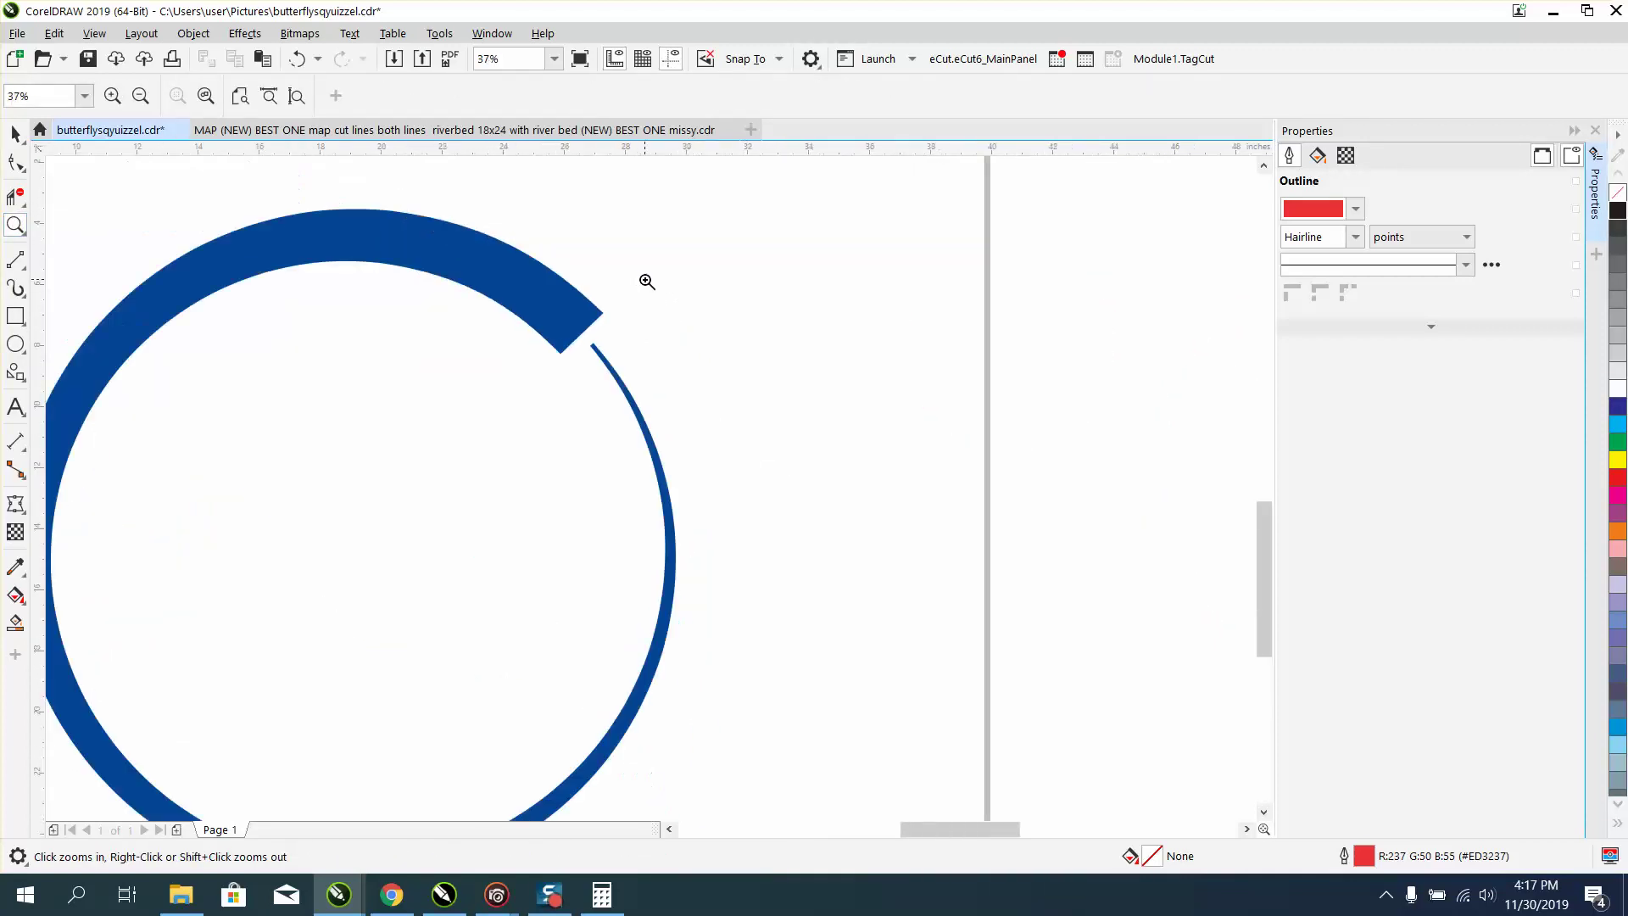
scroll(627, 298, down, 1)
scroll(295, 332, up, 6)
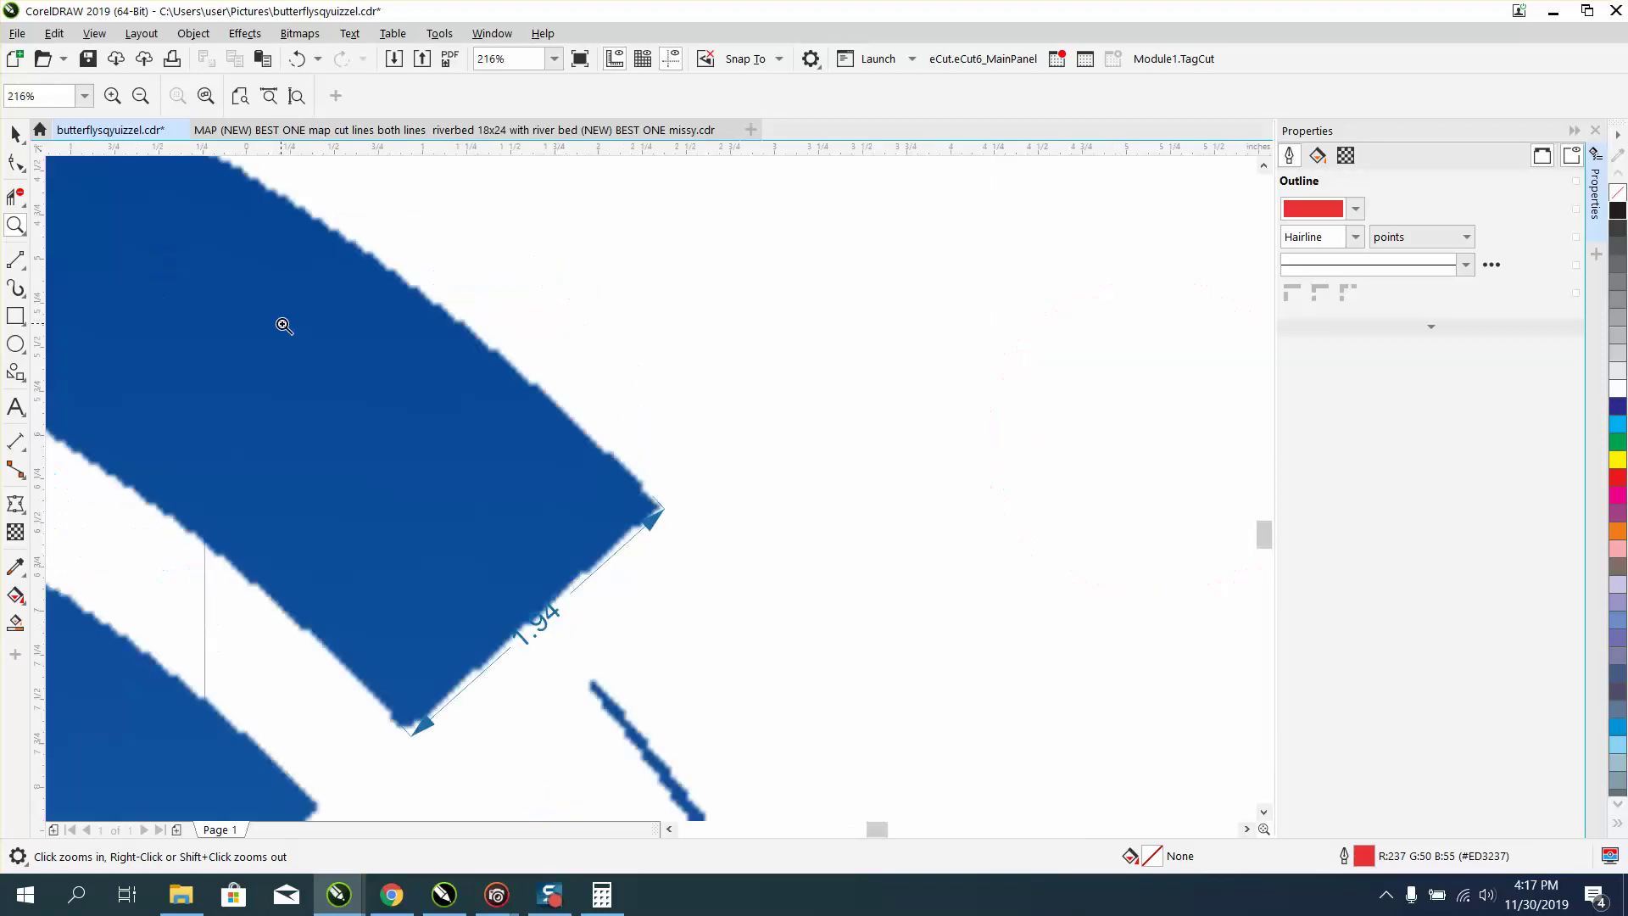
scroll(299, 333, down, 8)
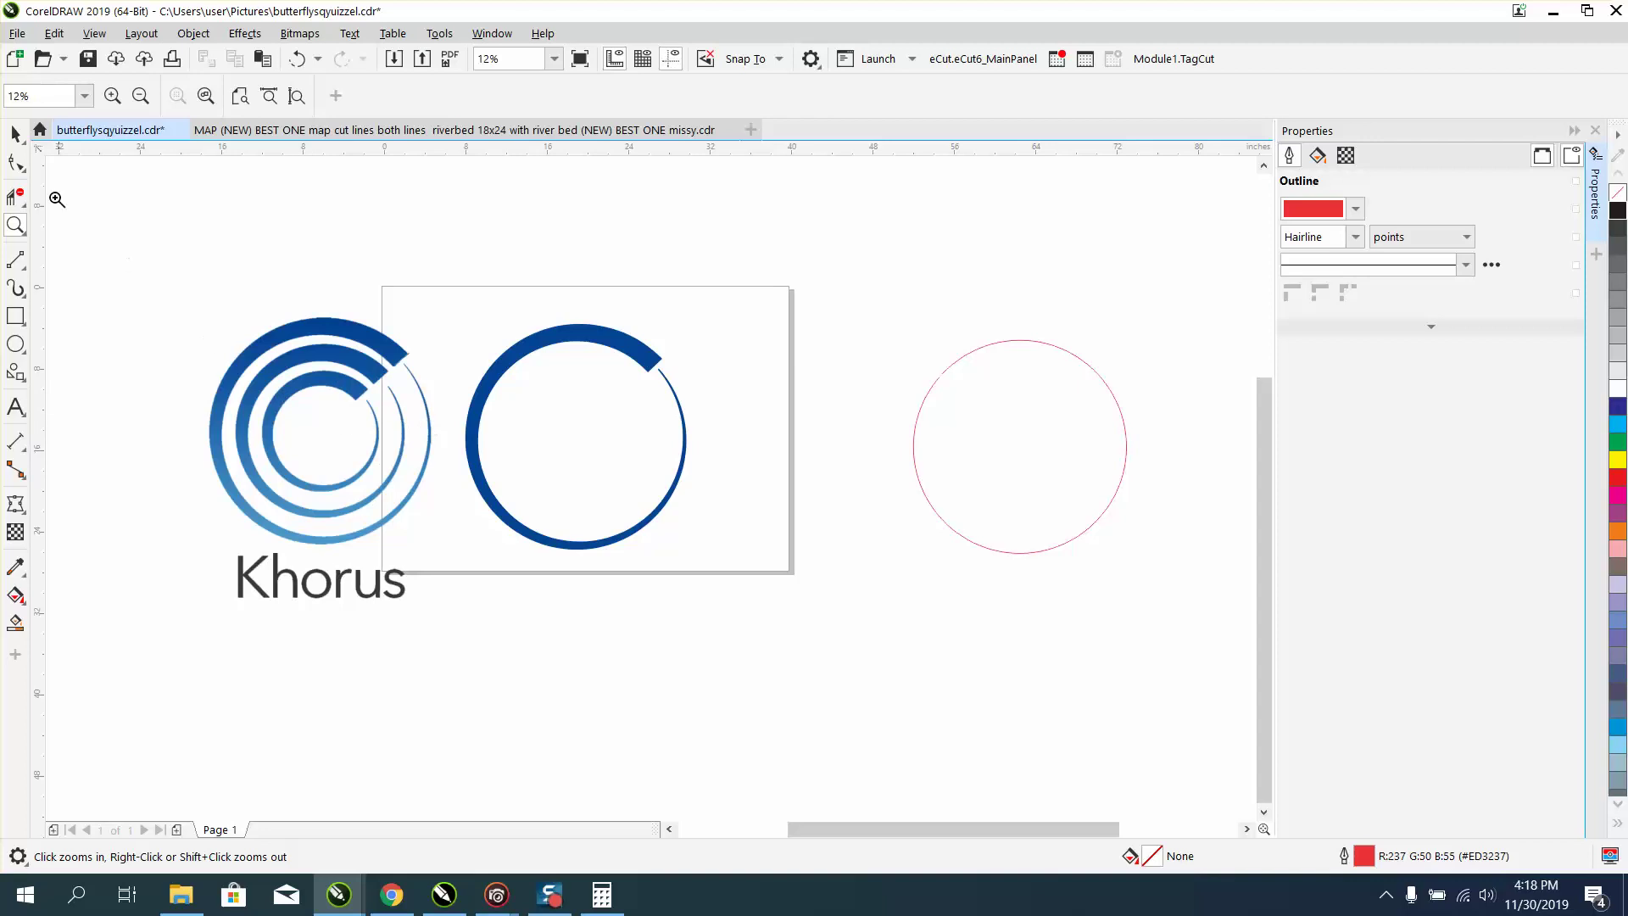
- Scale the ring inward, leaving concentric copies at 76.2% and 52.5% inside it
click(16, 133)
click(628, 348)
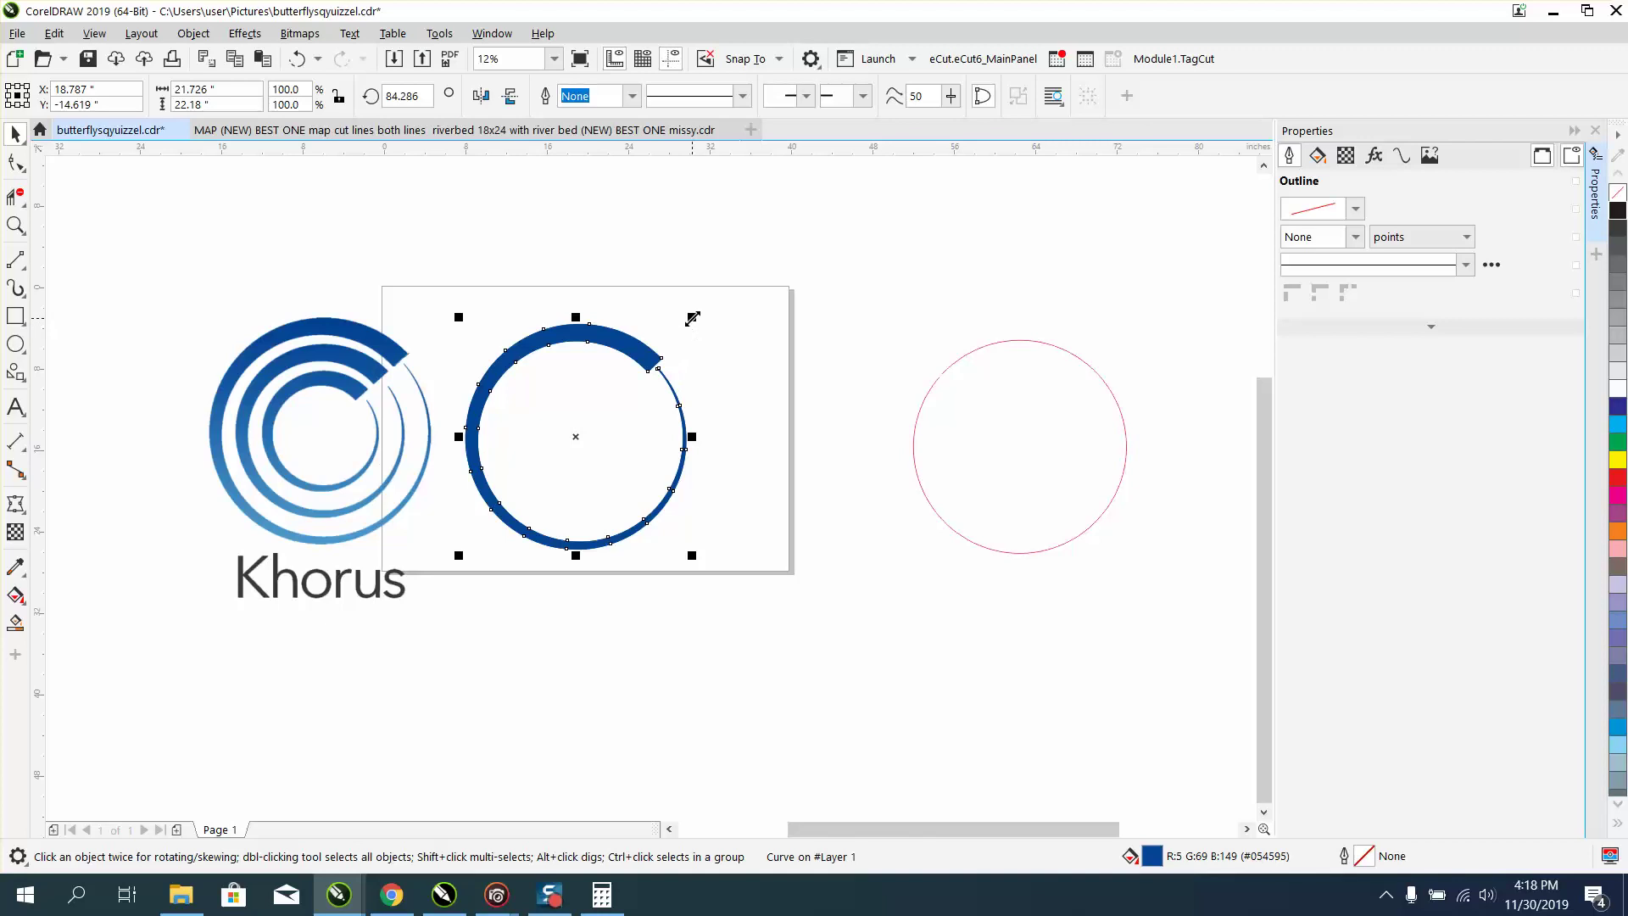
drag(693, 318, 665, 343)
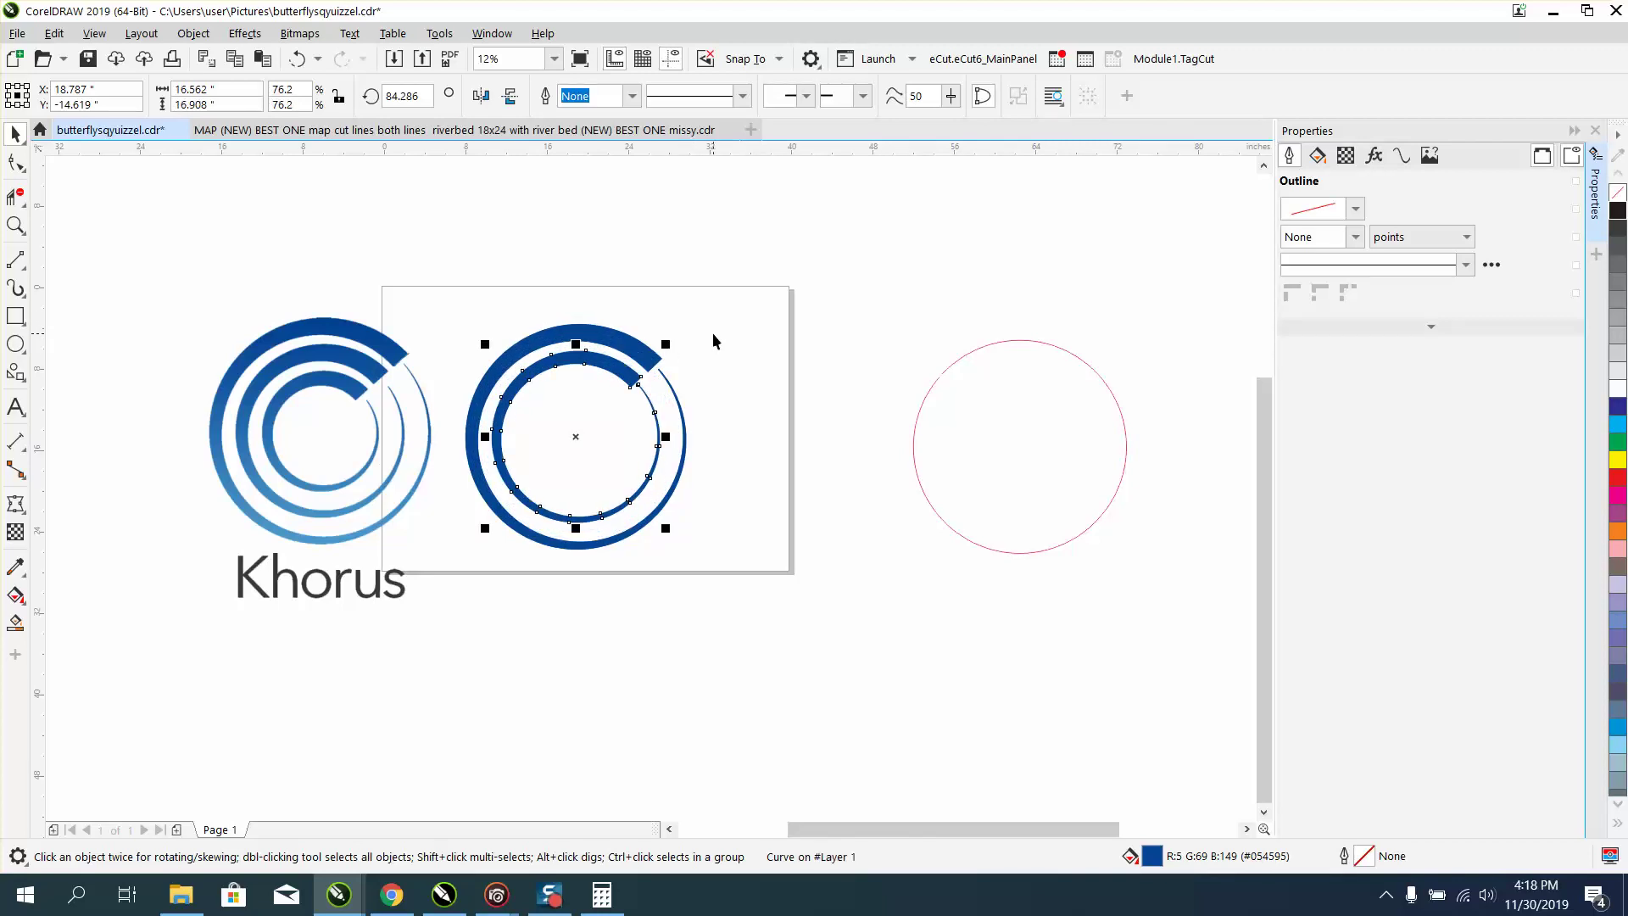
key(ctrl+r)
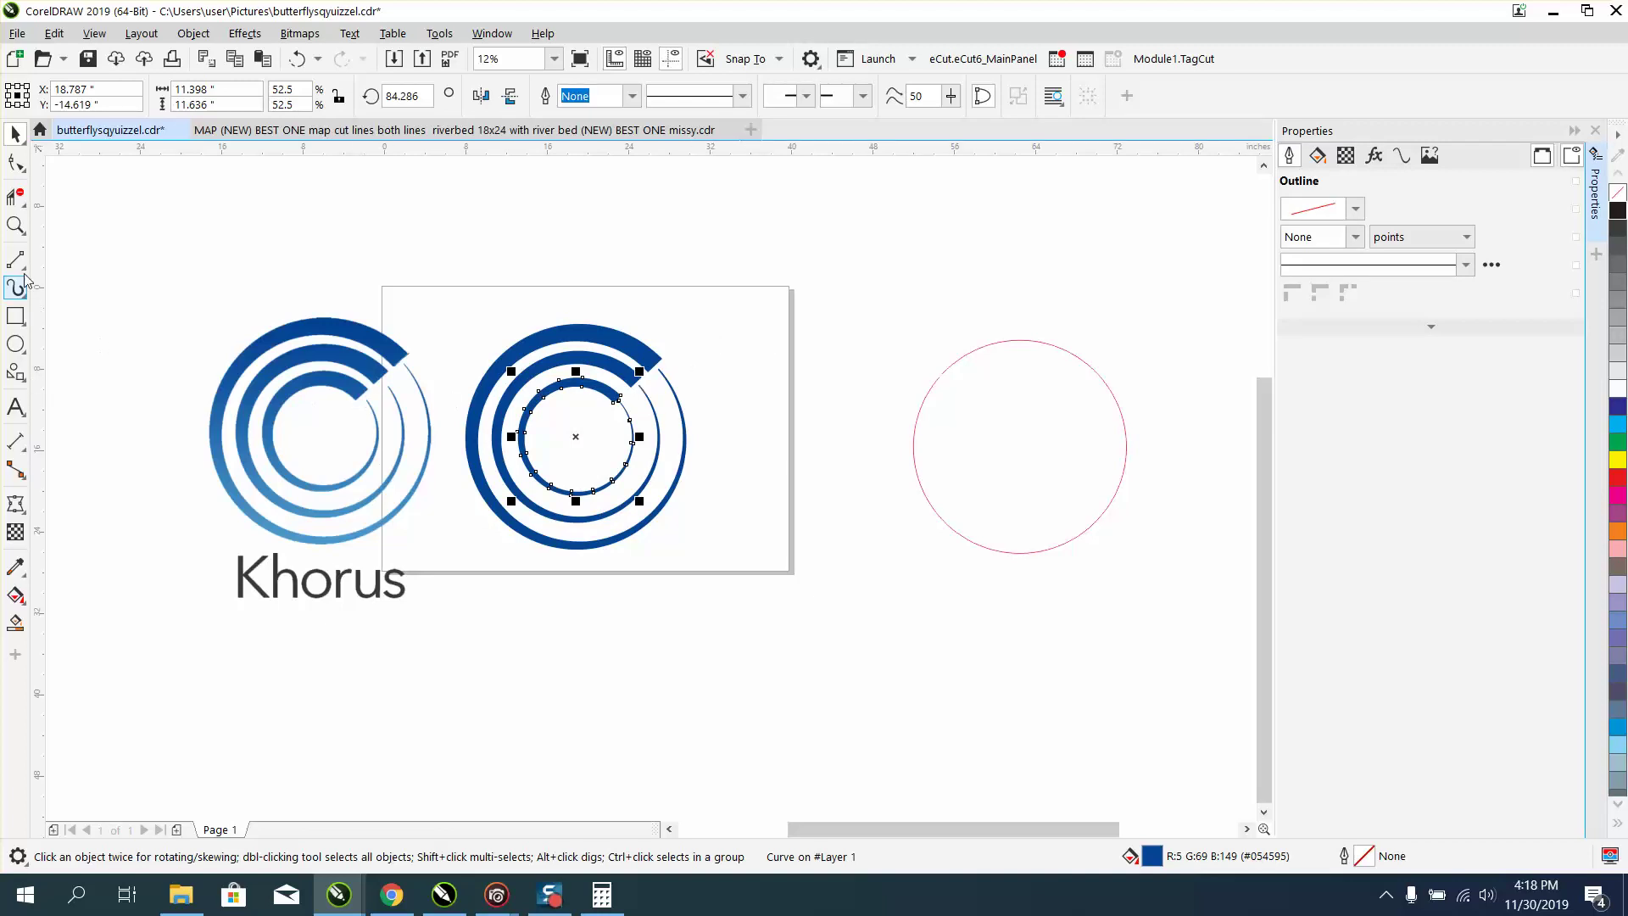
click(16, 225)
drag(270, 339, 561, 436)
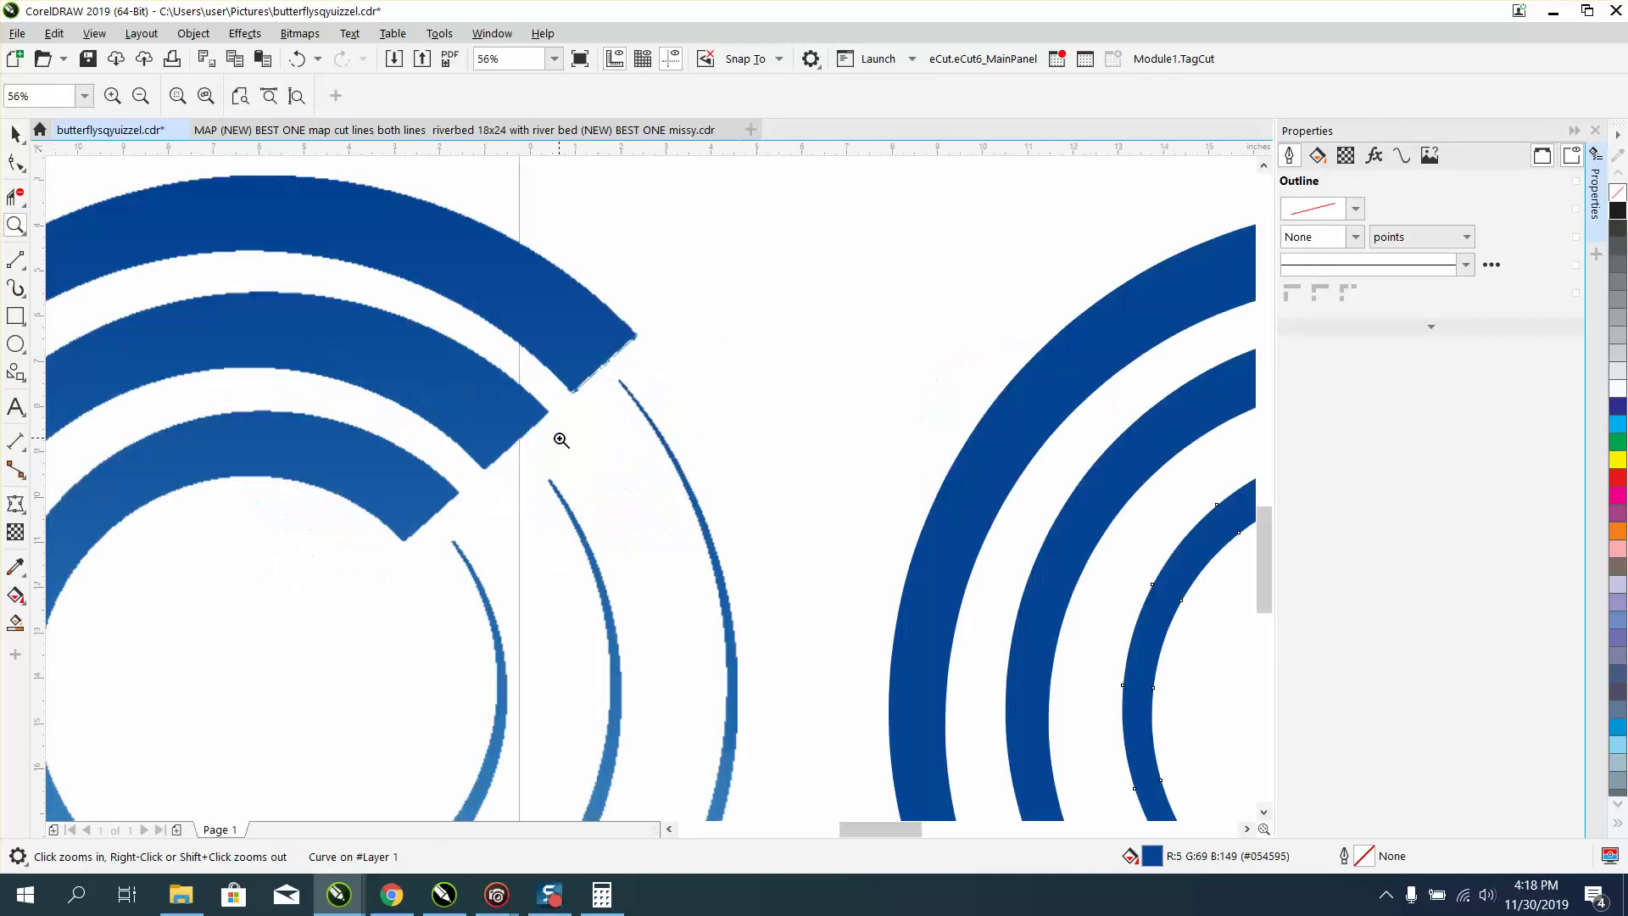
- Draw parallel dimension lines across the logo's outer and inner ring ends
click(20, 264)
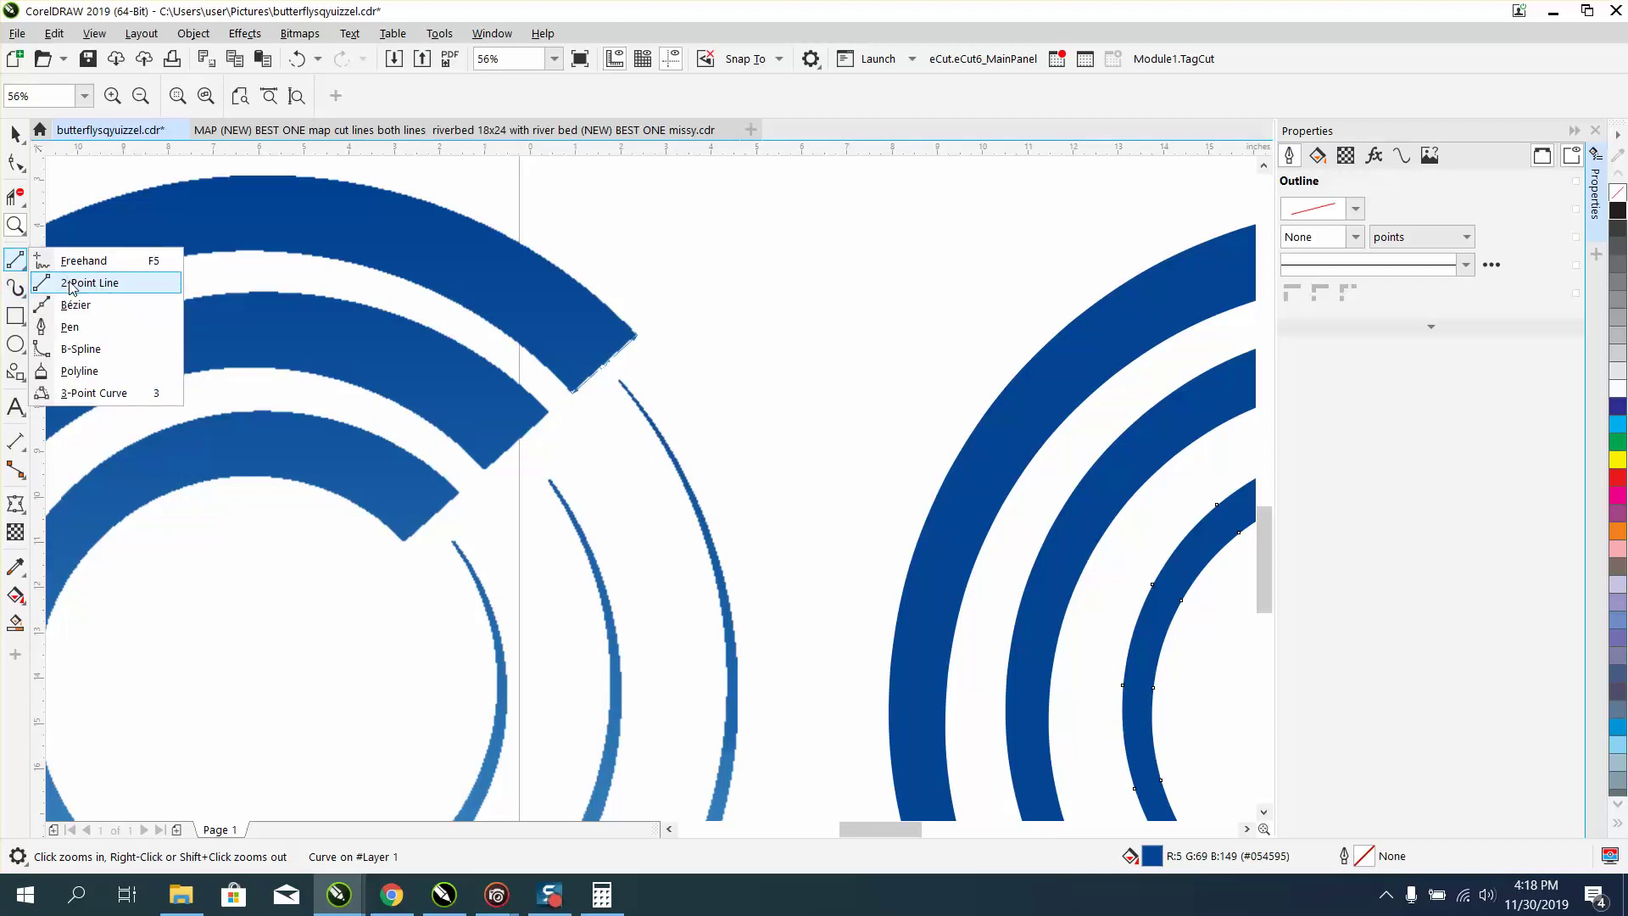
mouse_move(17, 442)
click(78, 443)
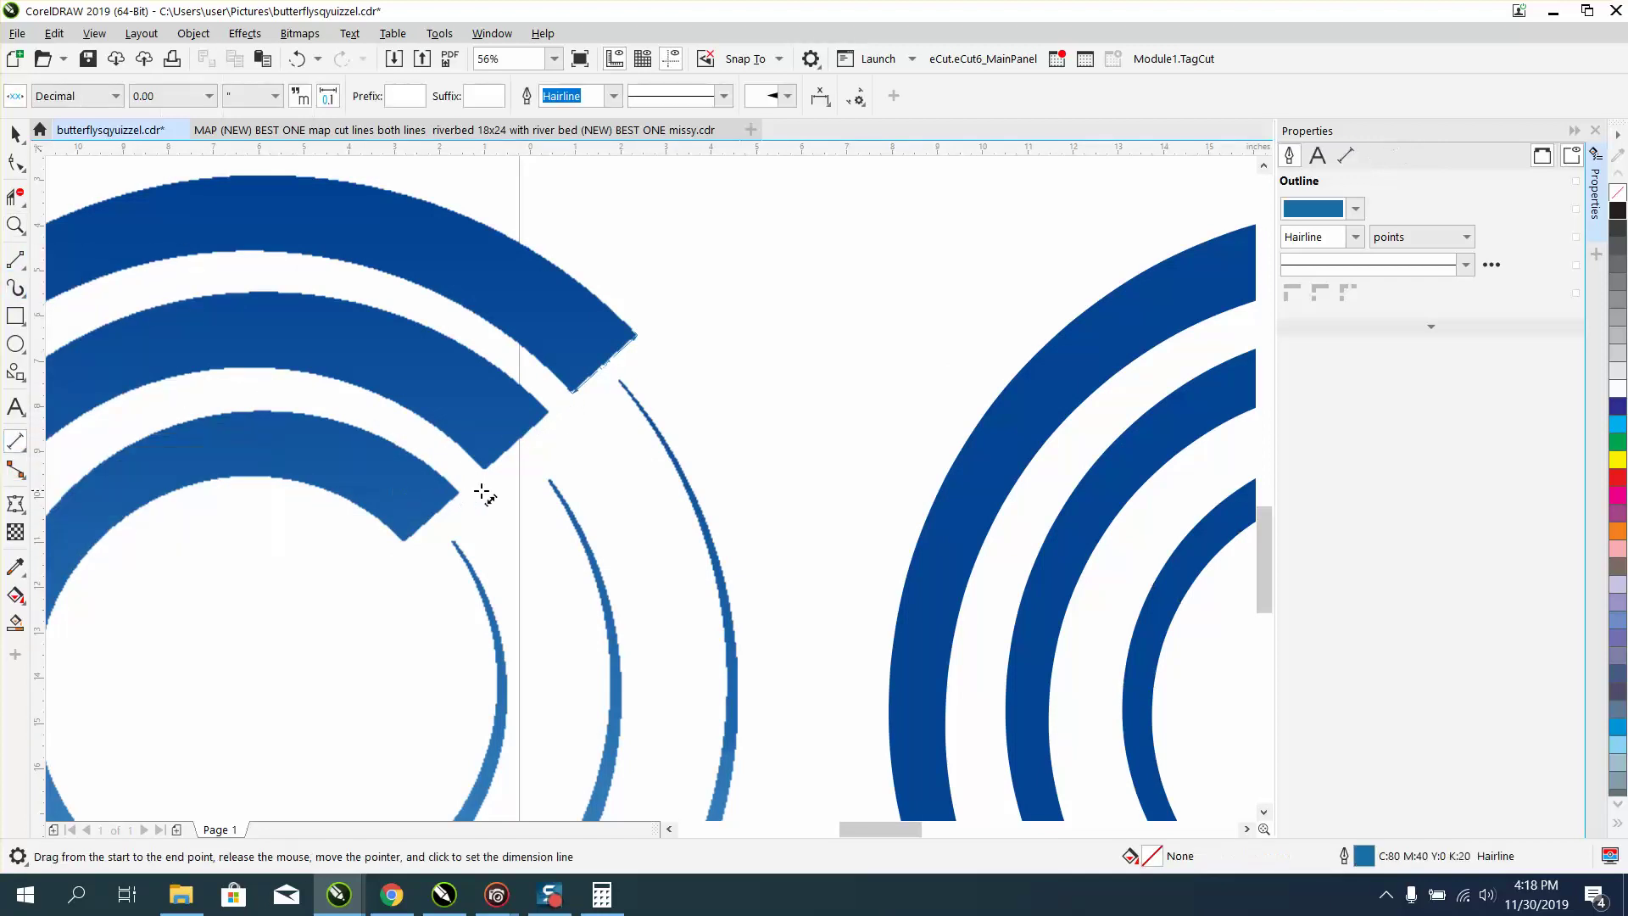
drag(485, 469, 549, 419)
click(552, 424)
drag(407, 541, 461, 494)
click(447, 538)
key(F4)
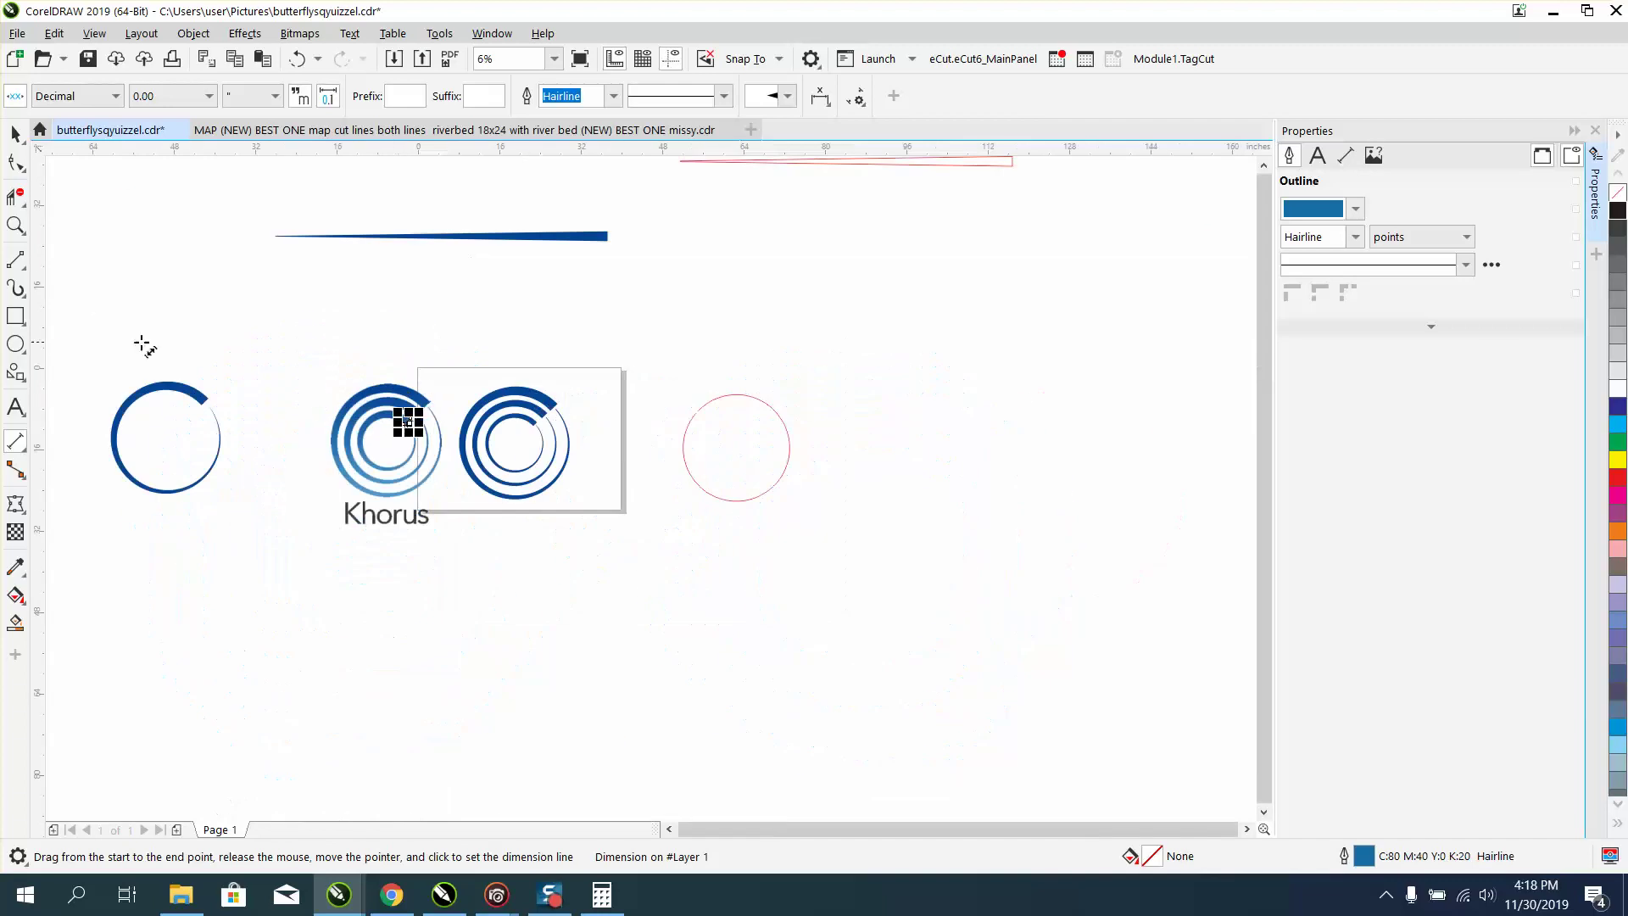
click(16, 225)
drag(381, 362, 727, 534)
key(space)
scroll(704, 405, down, 2)
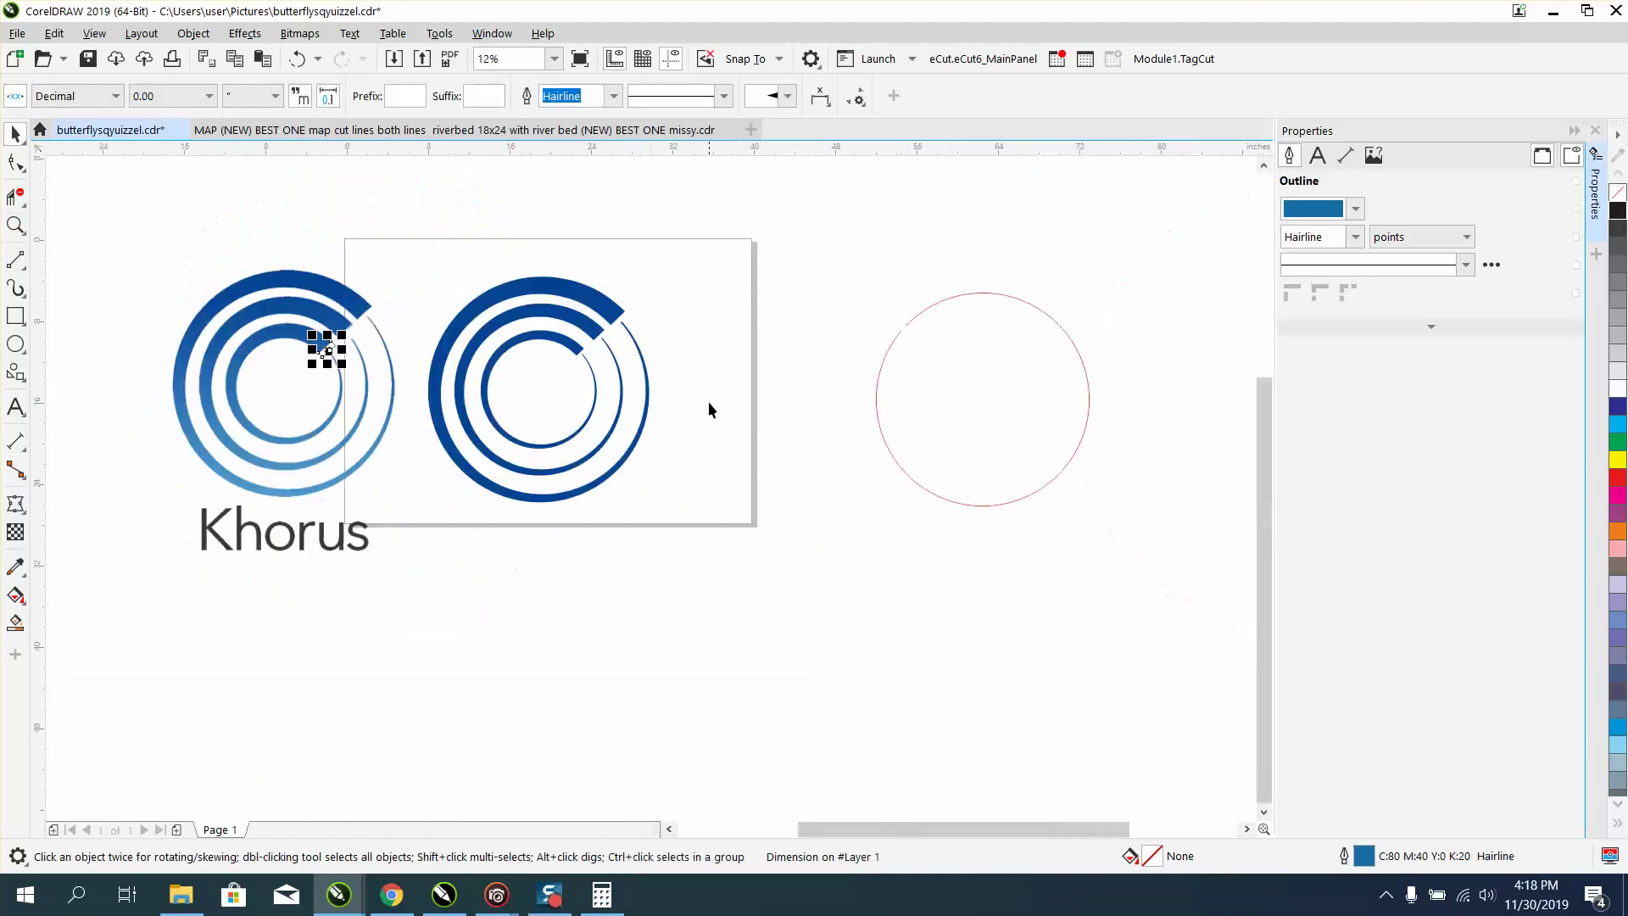
- Delete the innermost and middle ring copies, keeping only the outer tapered ring
click(577, 352)
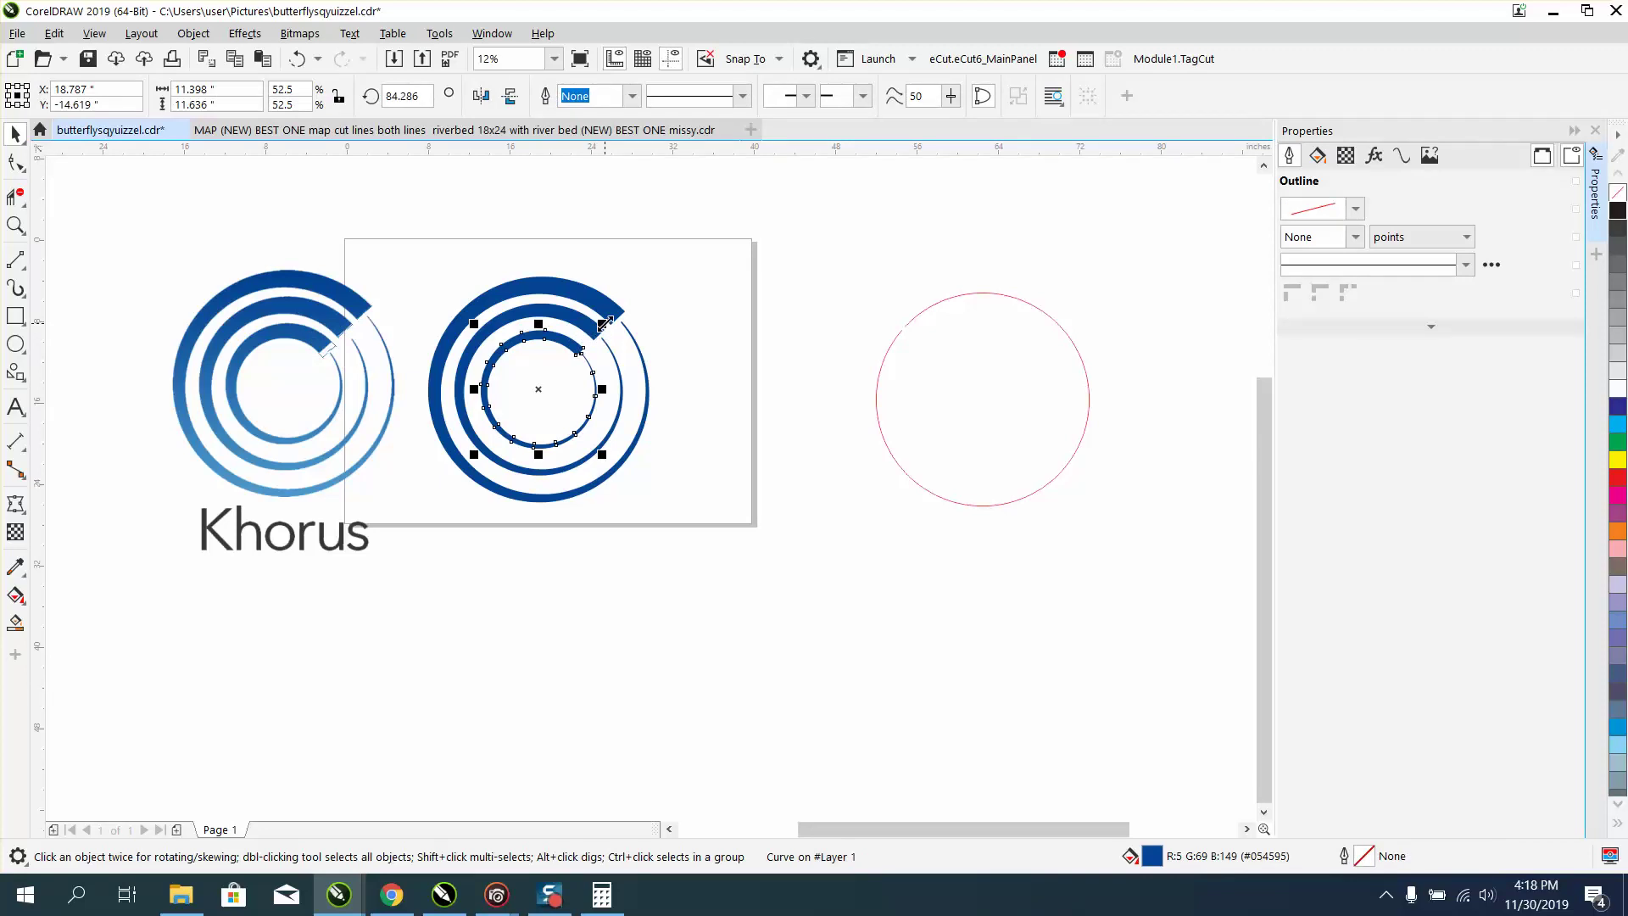
drag(602, 323, 617, 314)
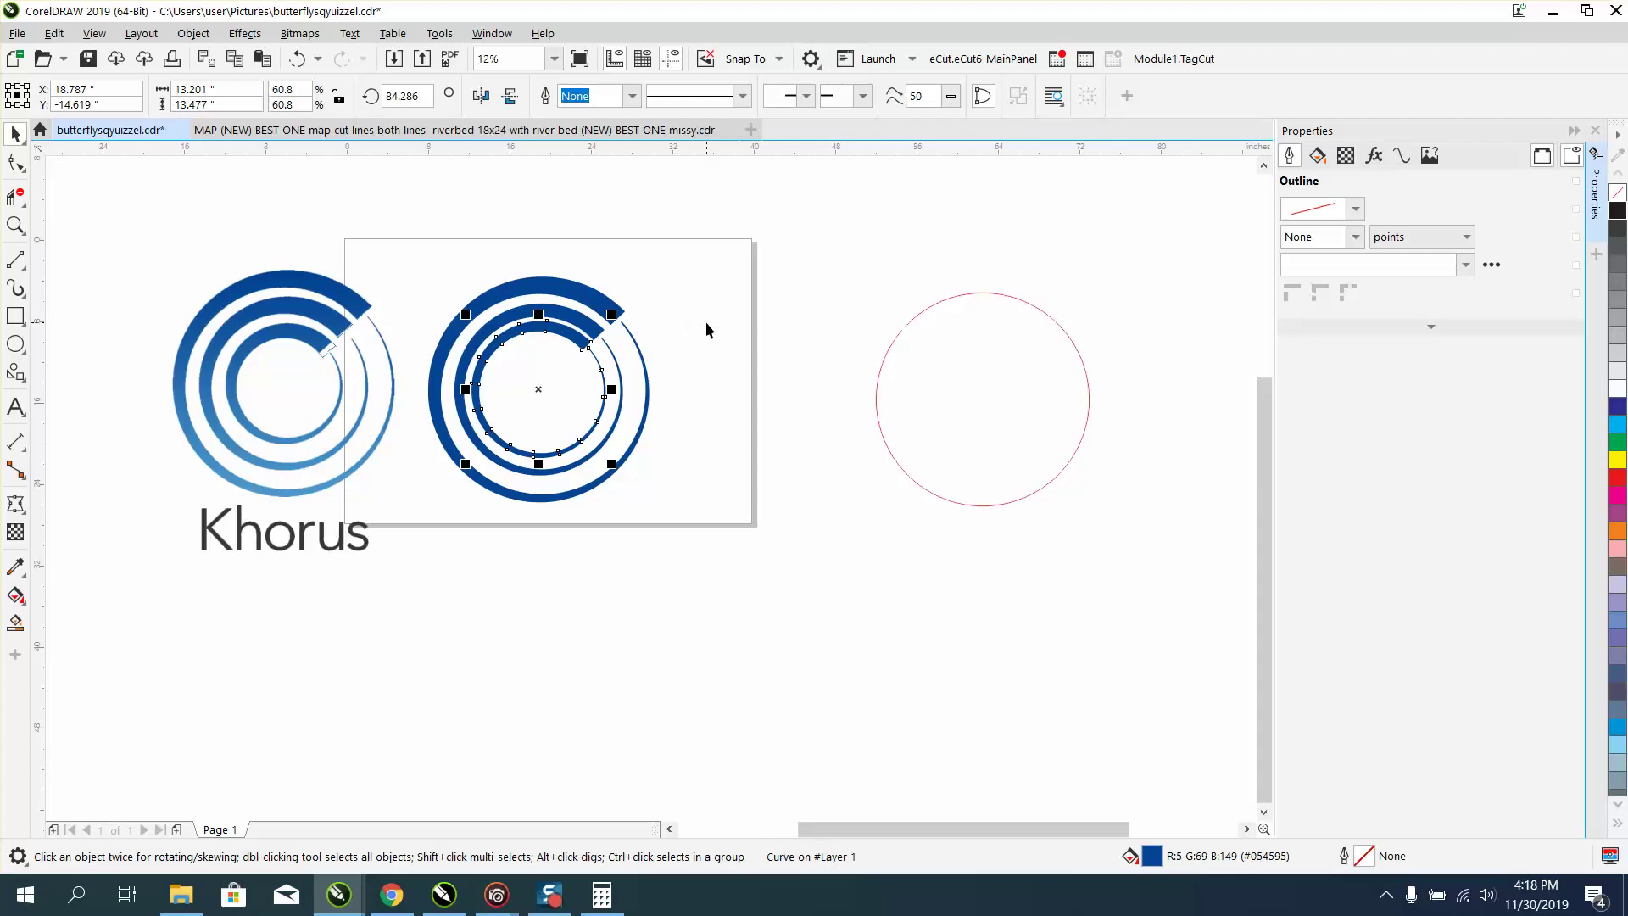
key(Delete)
click(608, 314)
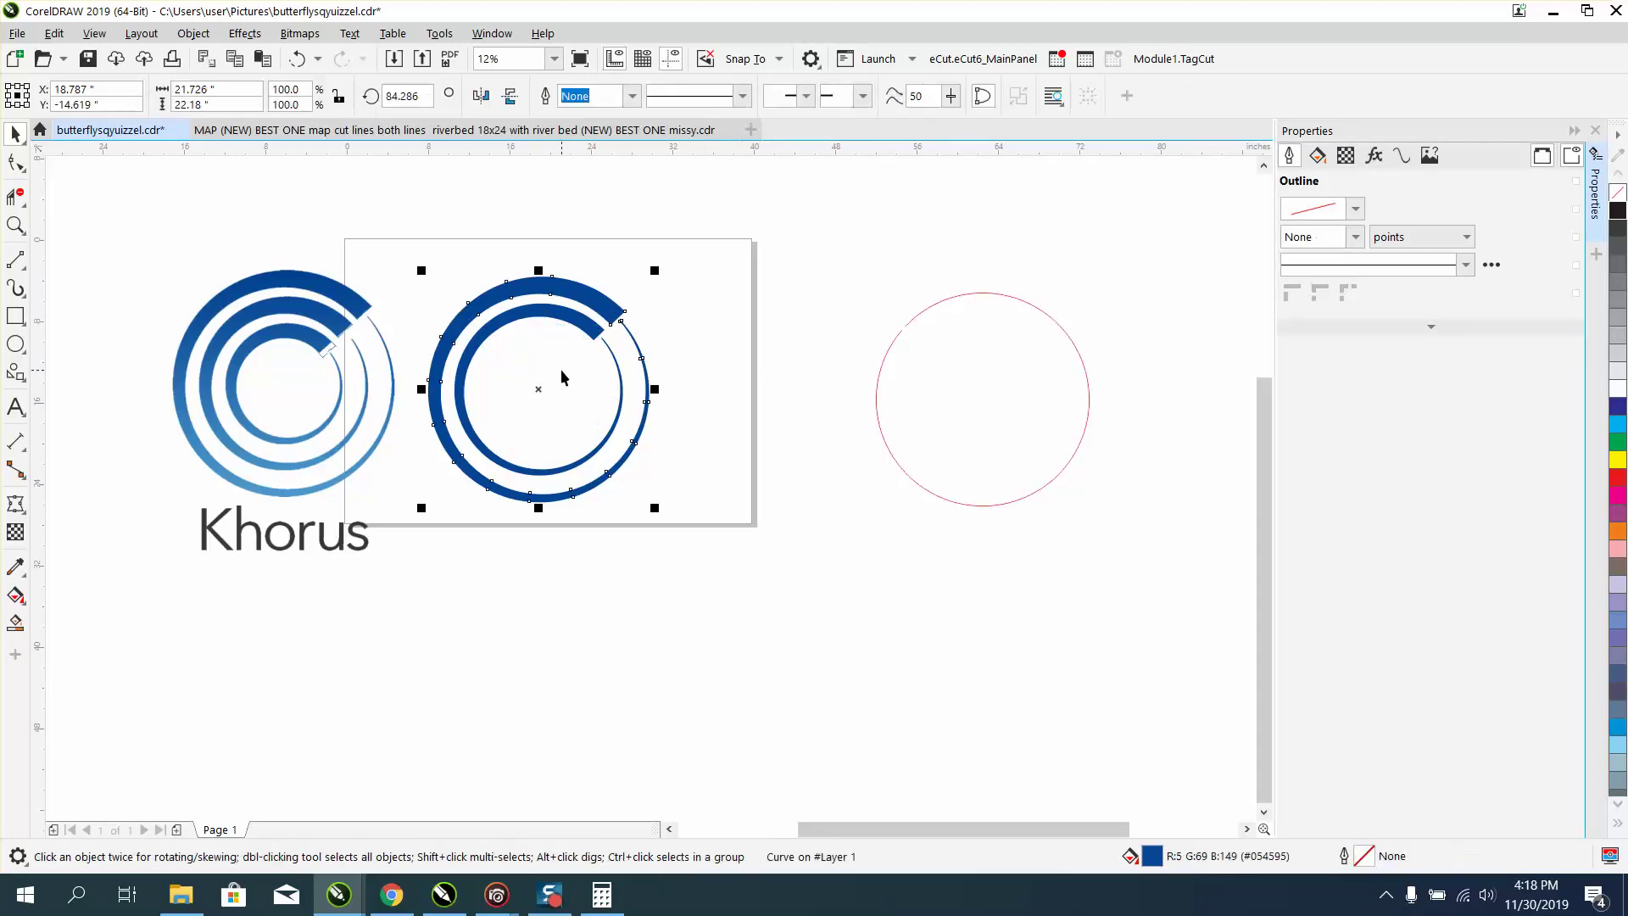
click(724, 368)
click(586, 330)
key(Delete)
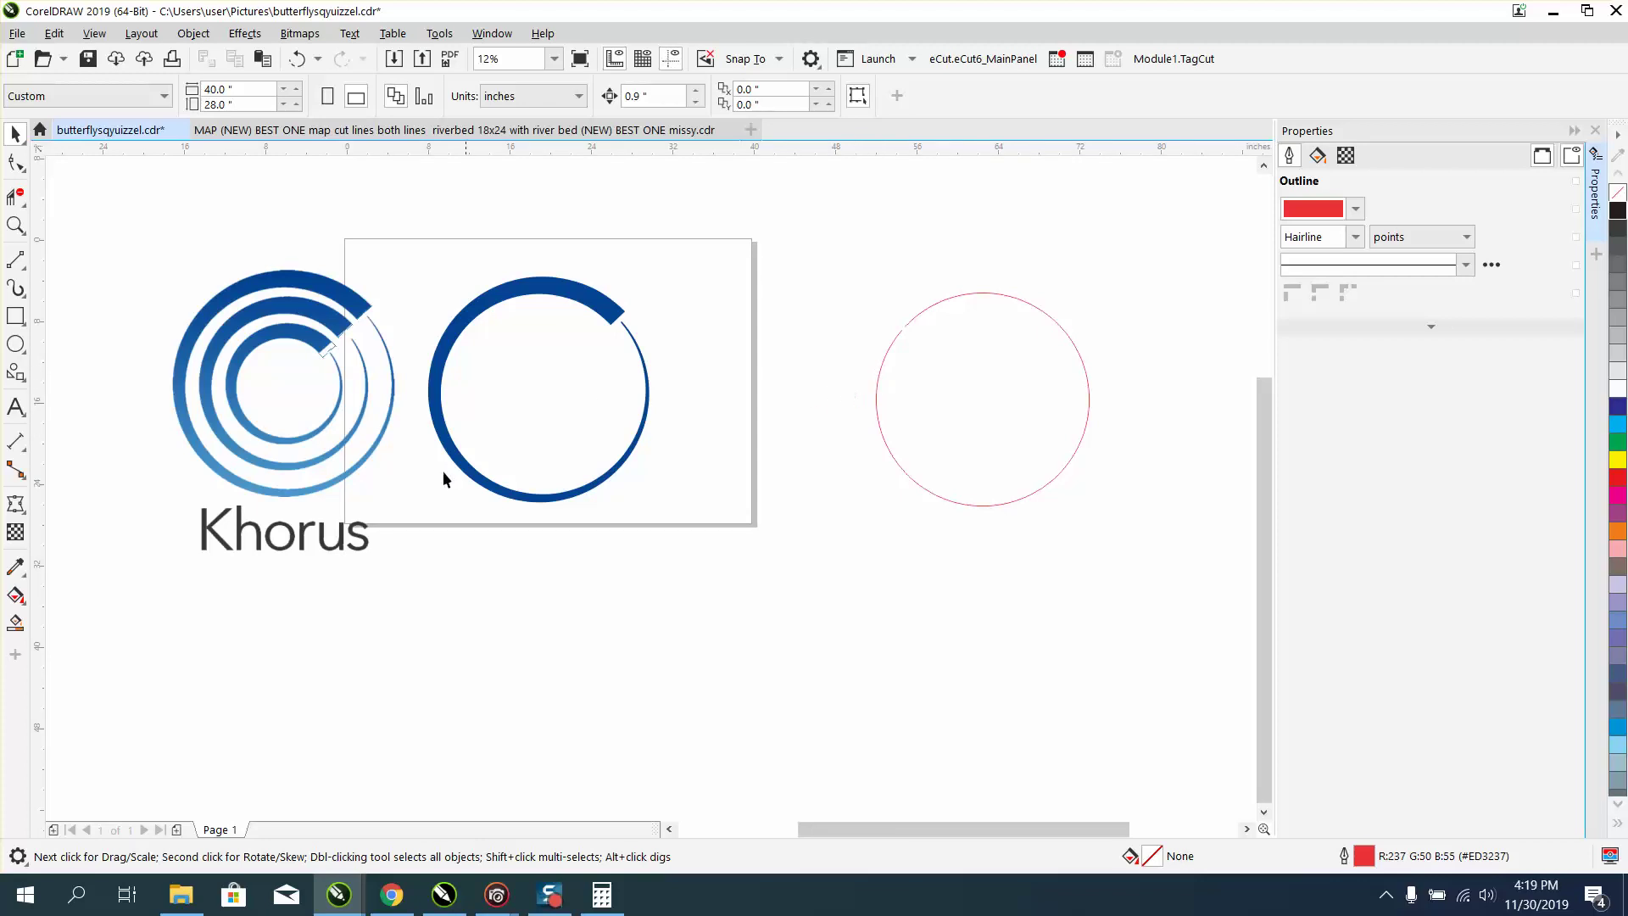
- Zoom onto the tapered ring and fill it with the black palette swatch
click(16, 225)
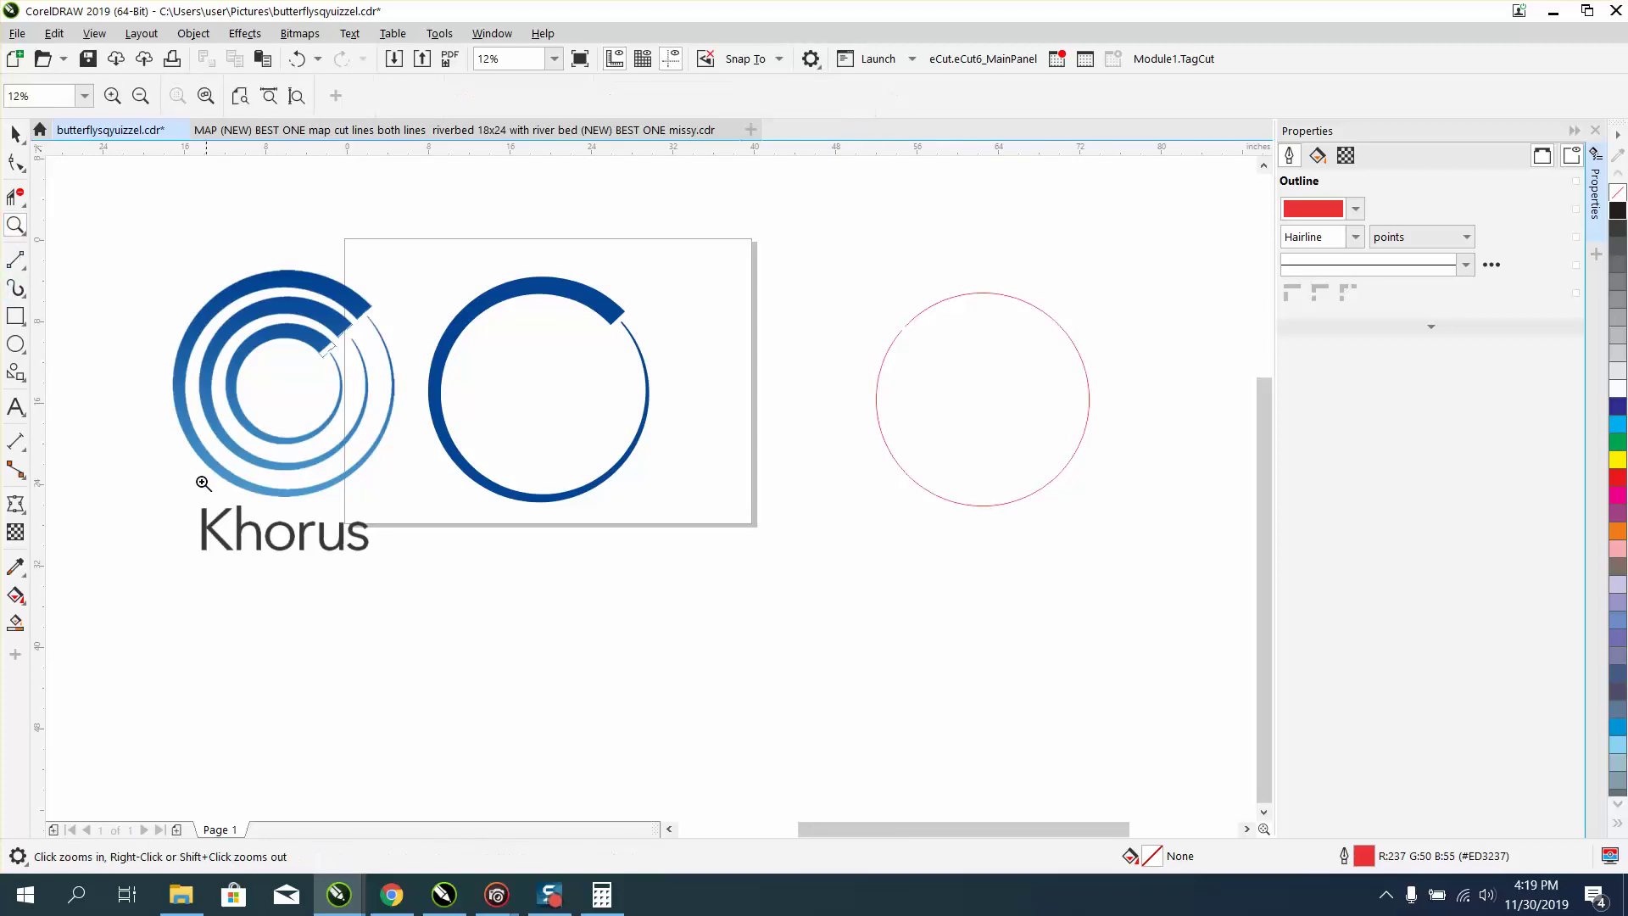
drag(180, 494, 436, 581)
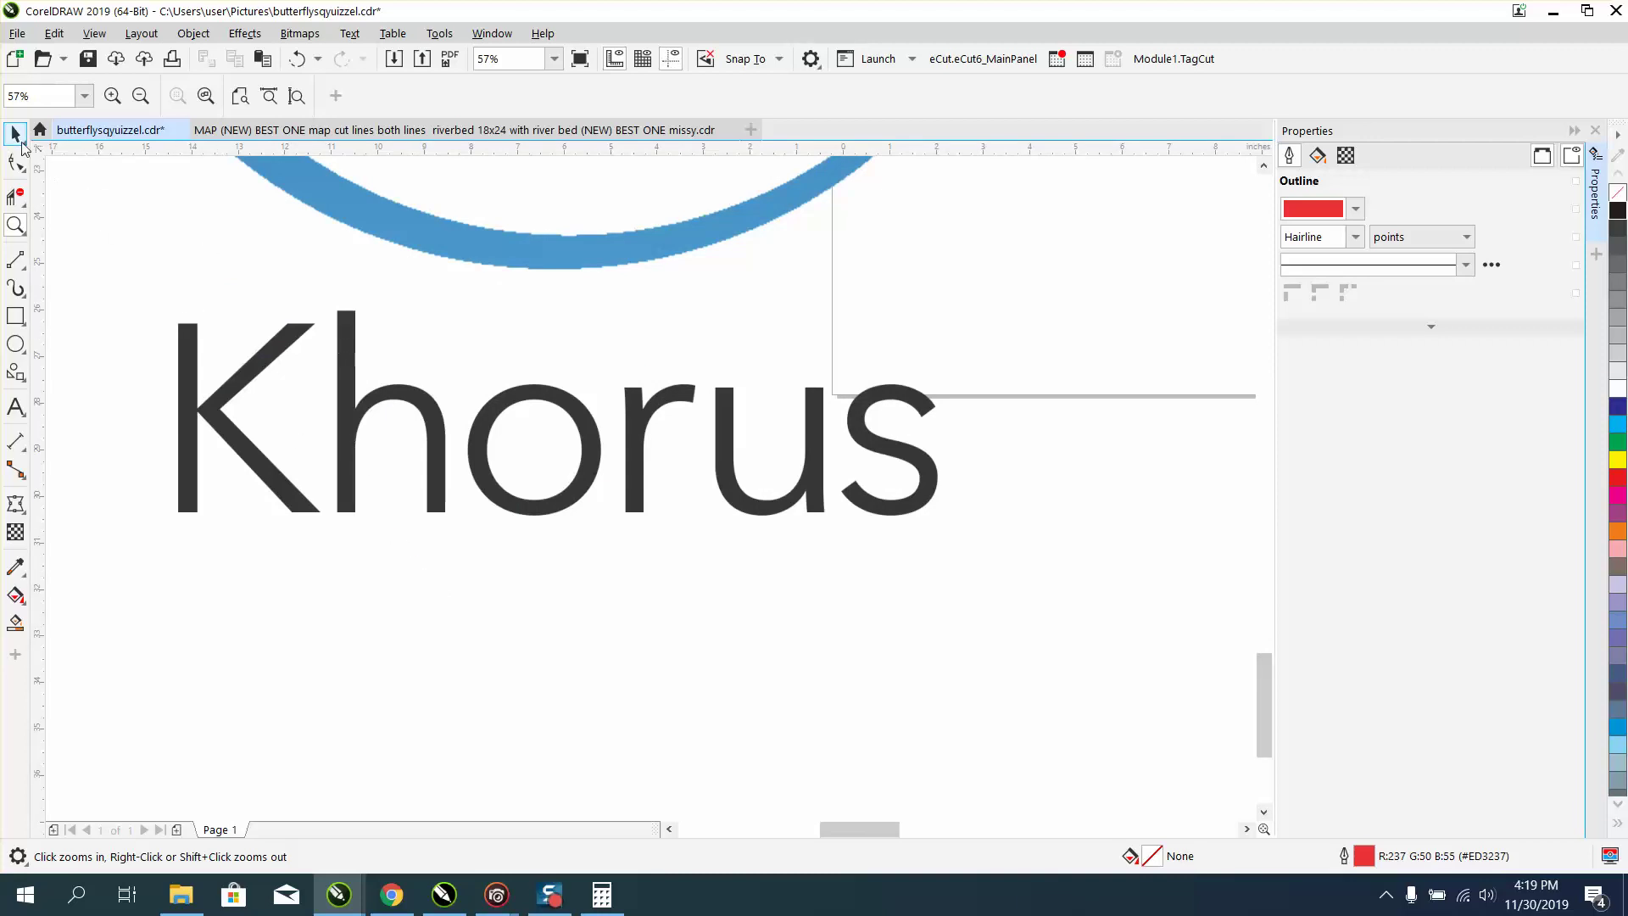
click(15, 134)
scroll(525, 395, down, 5)
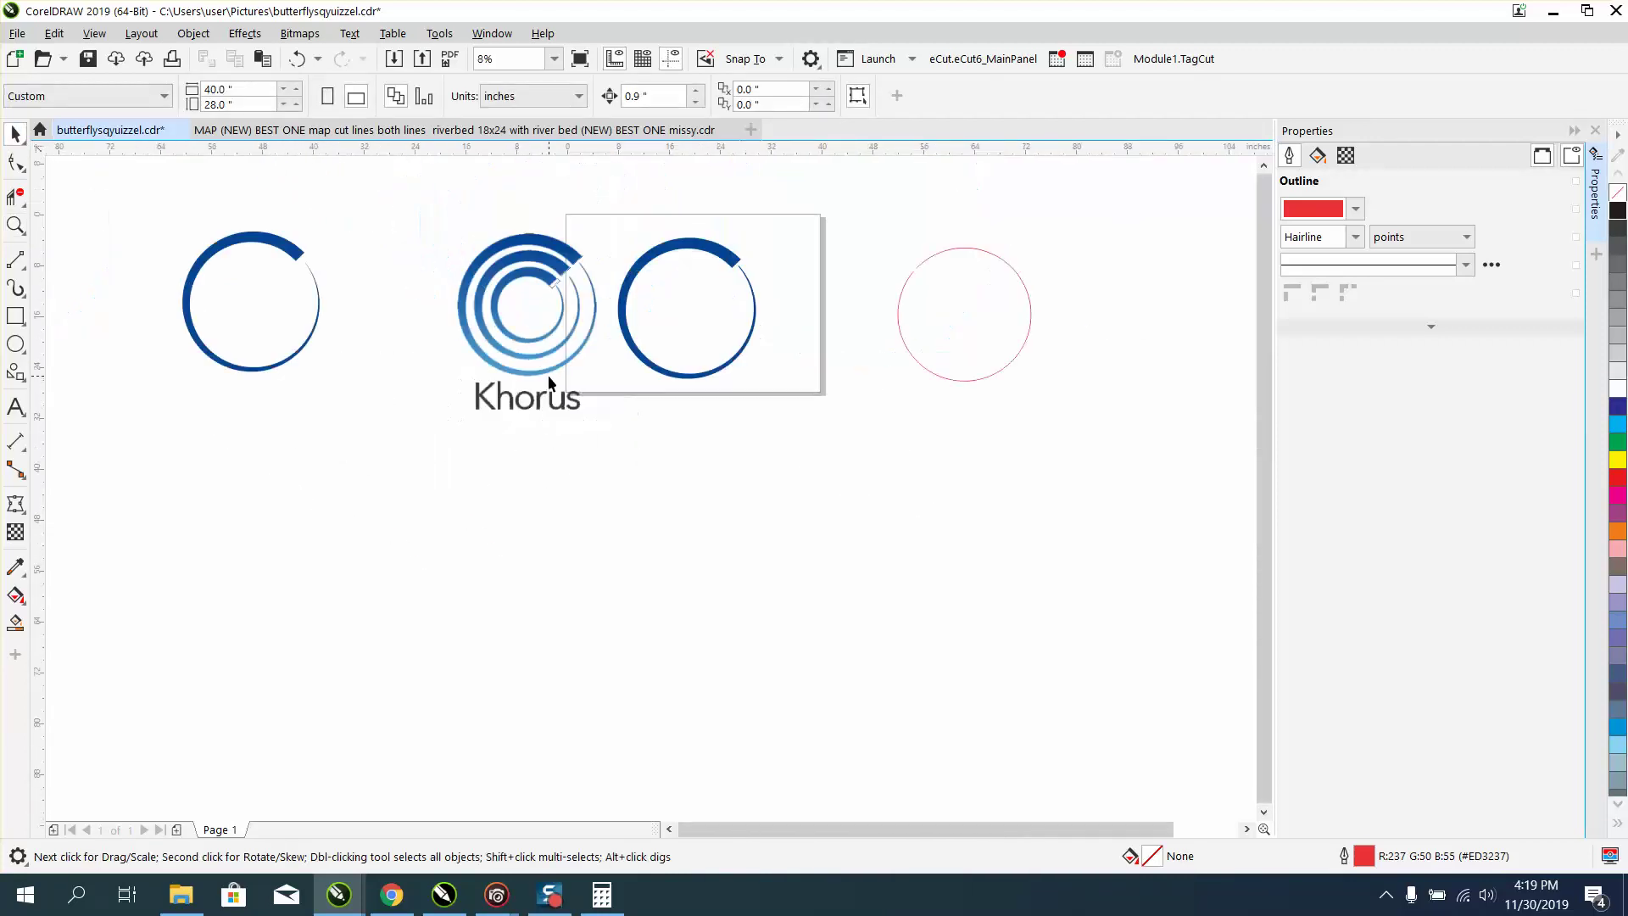
click(15, 225)
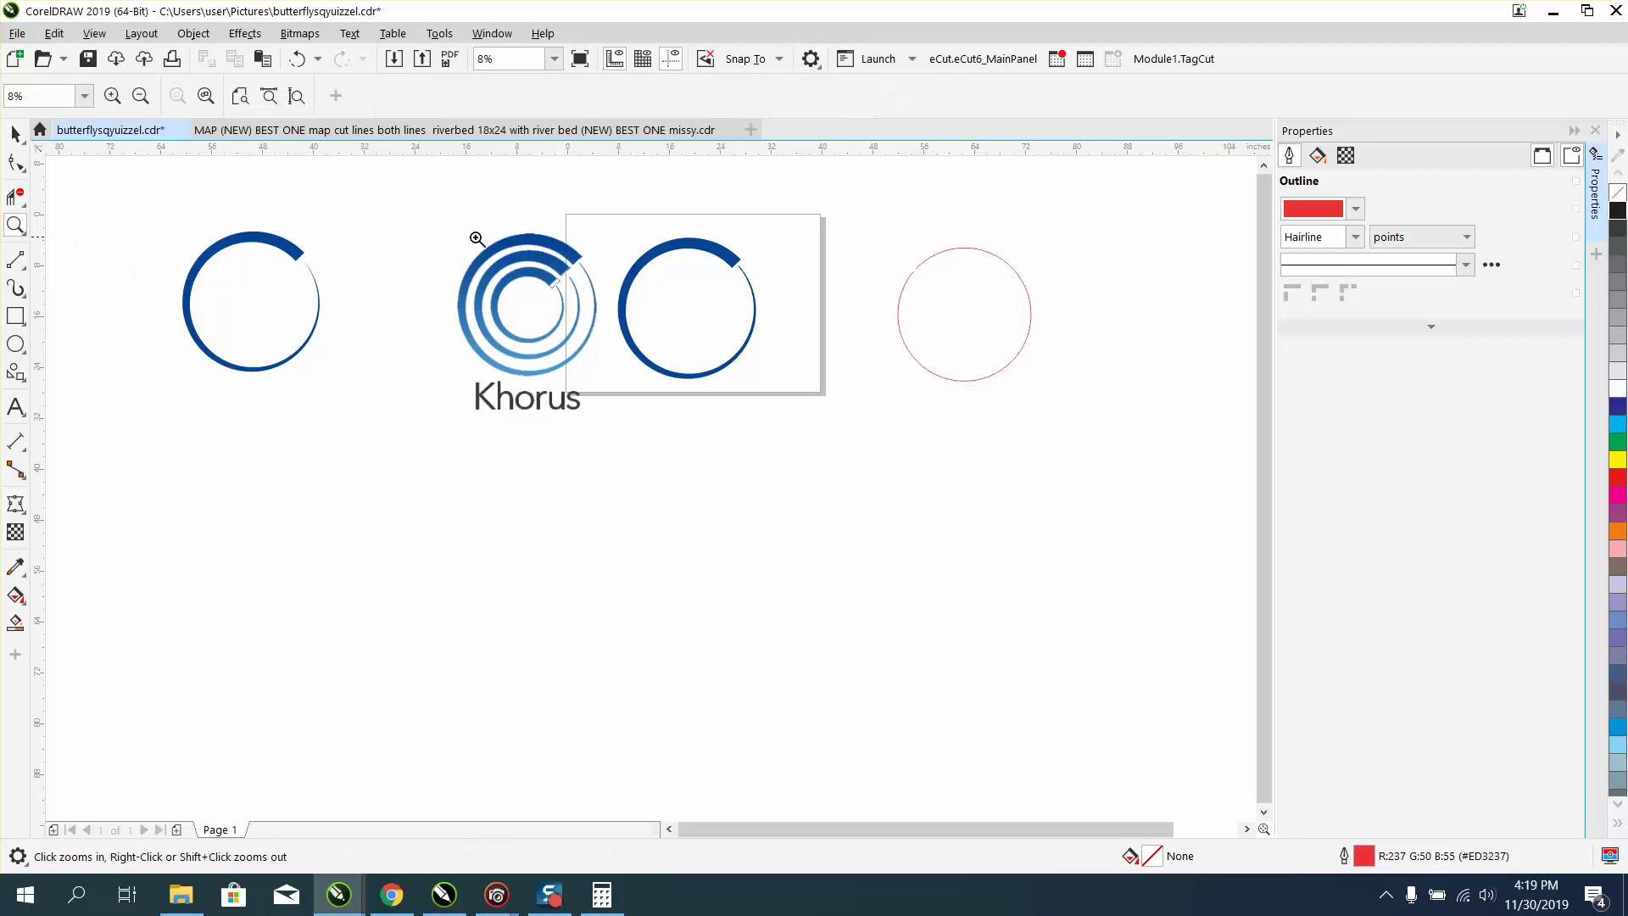
drag(461, 218, 865, 406)
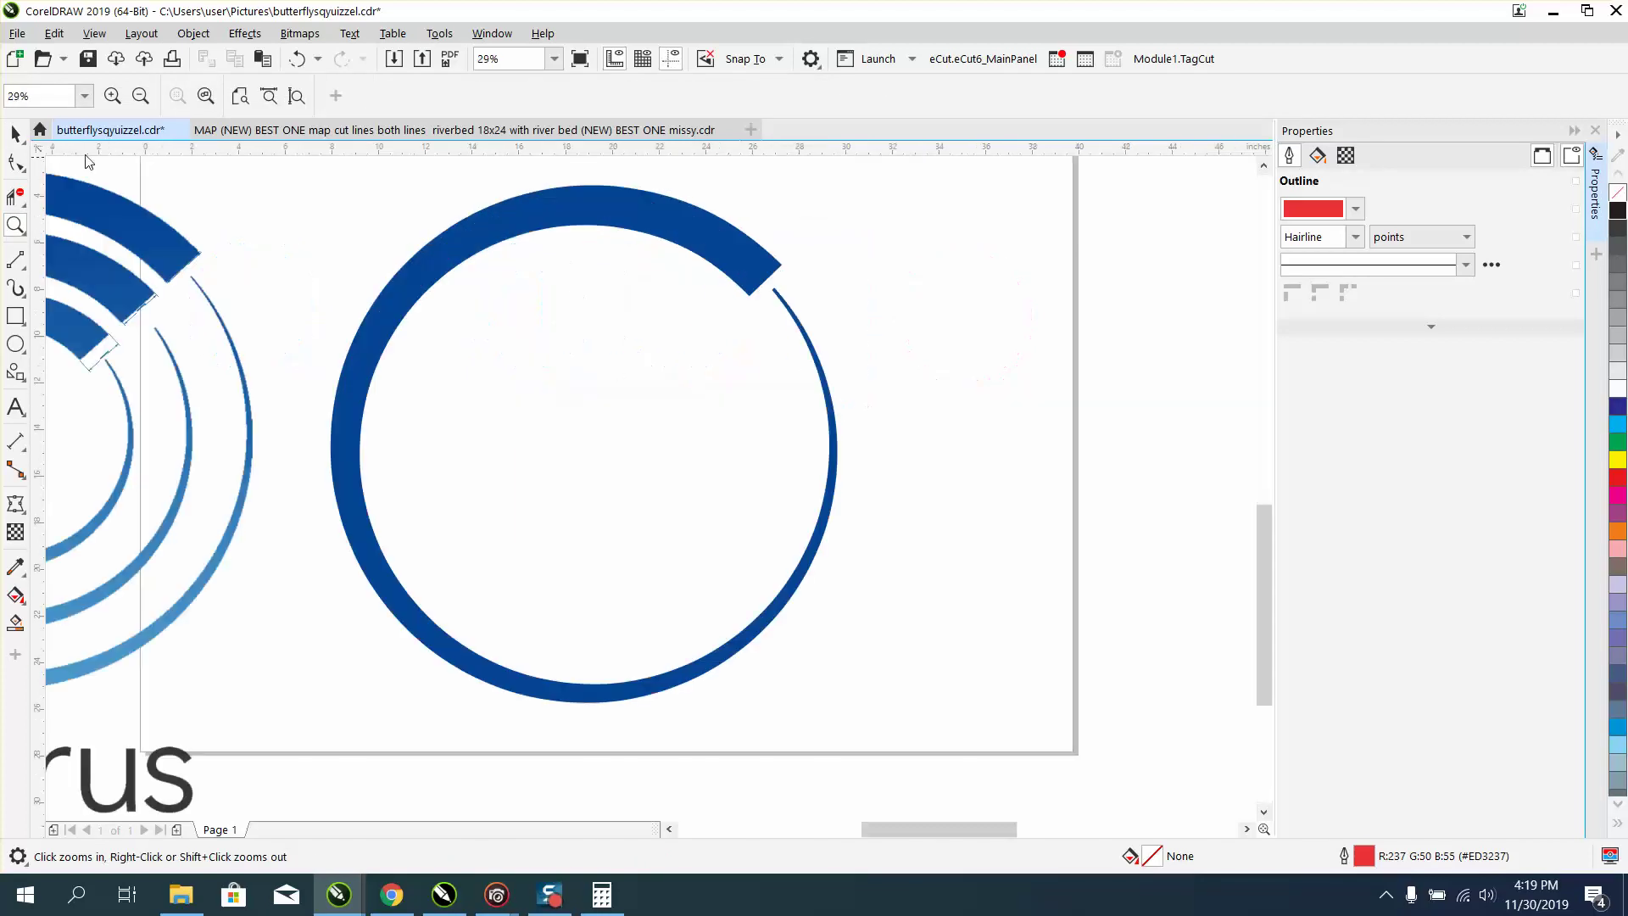
click(16, 134)
click(698, 235)
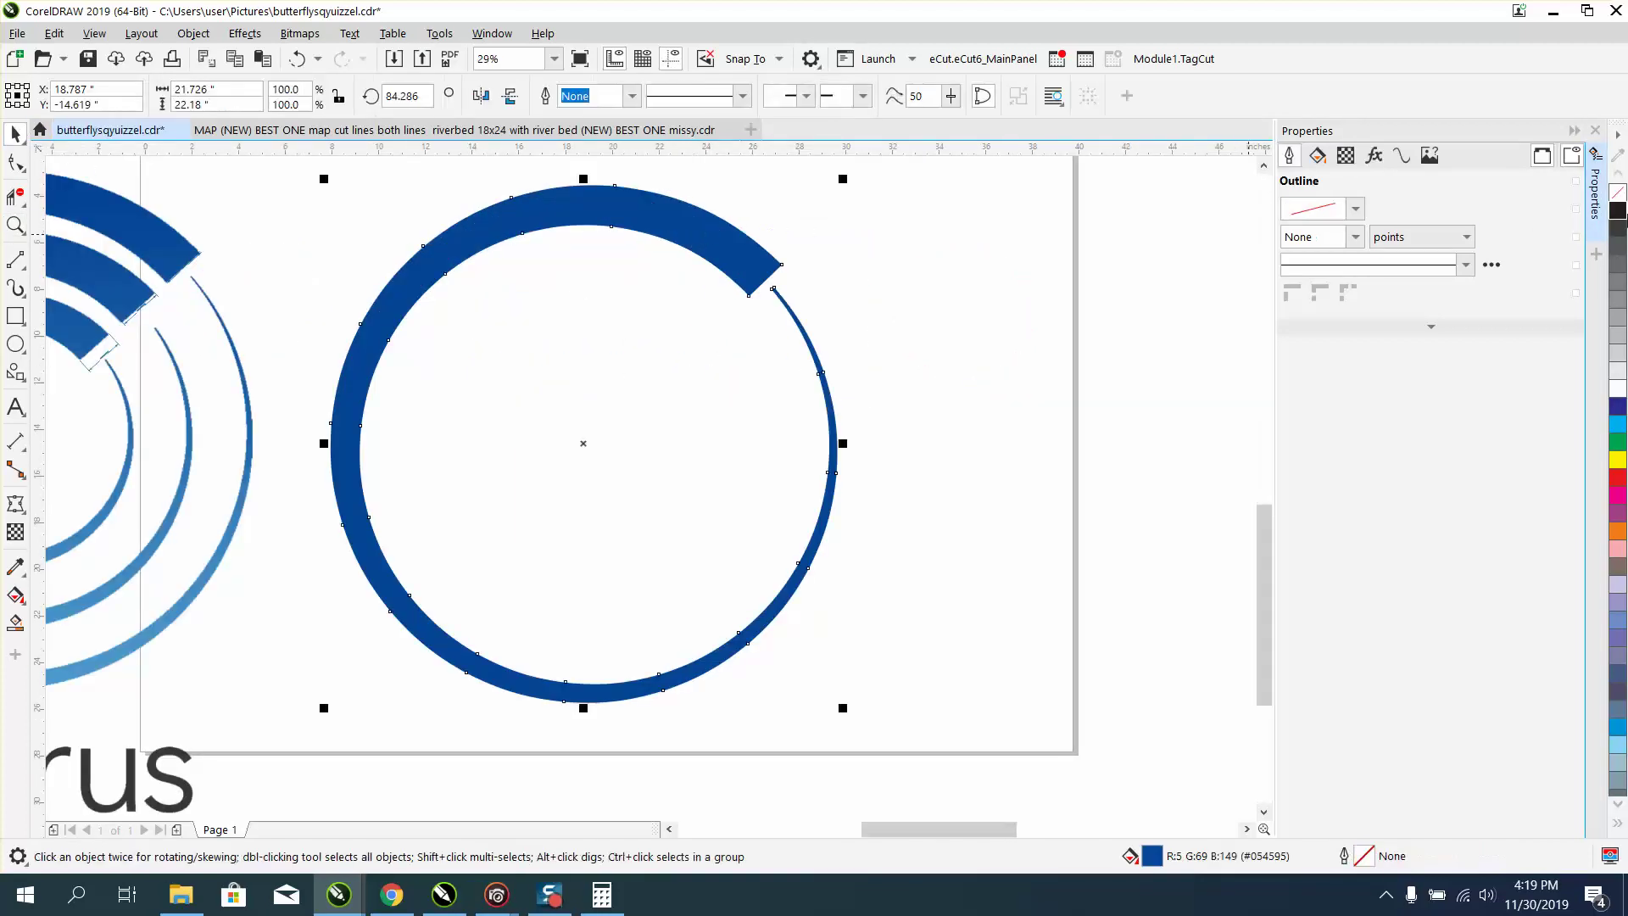
click(1619, 210)
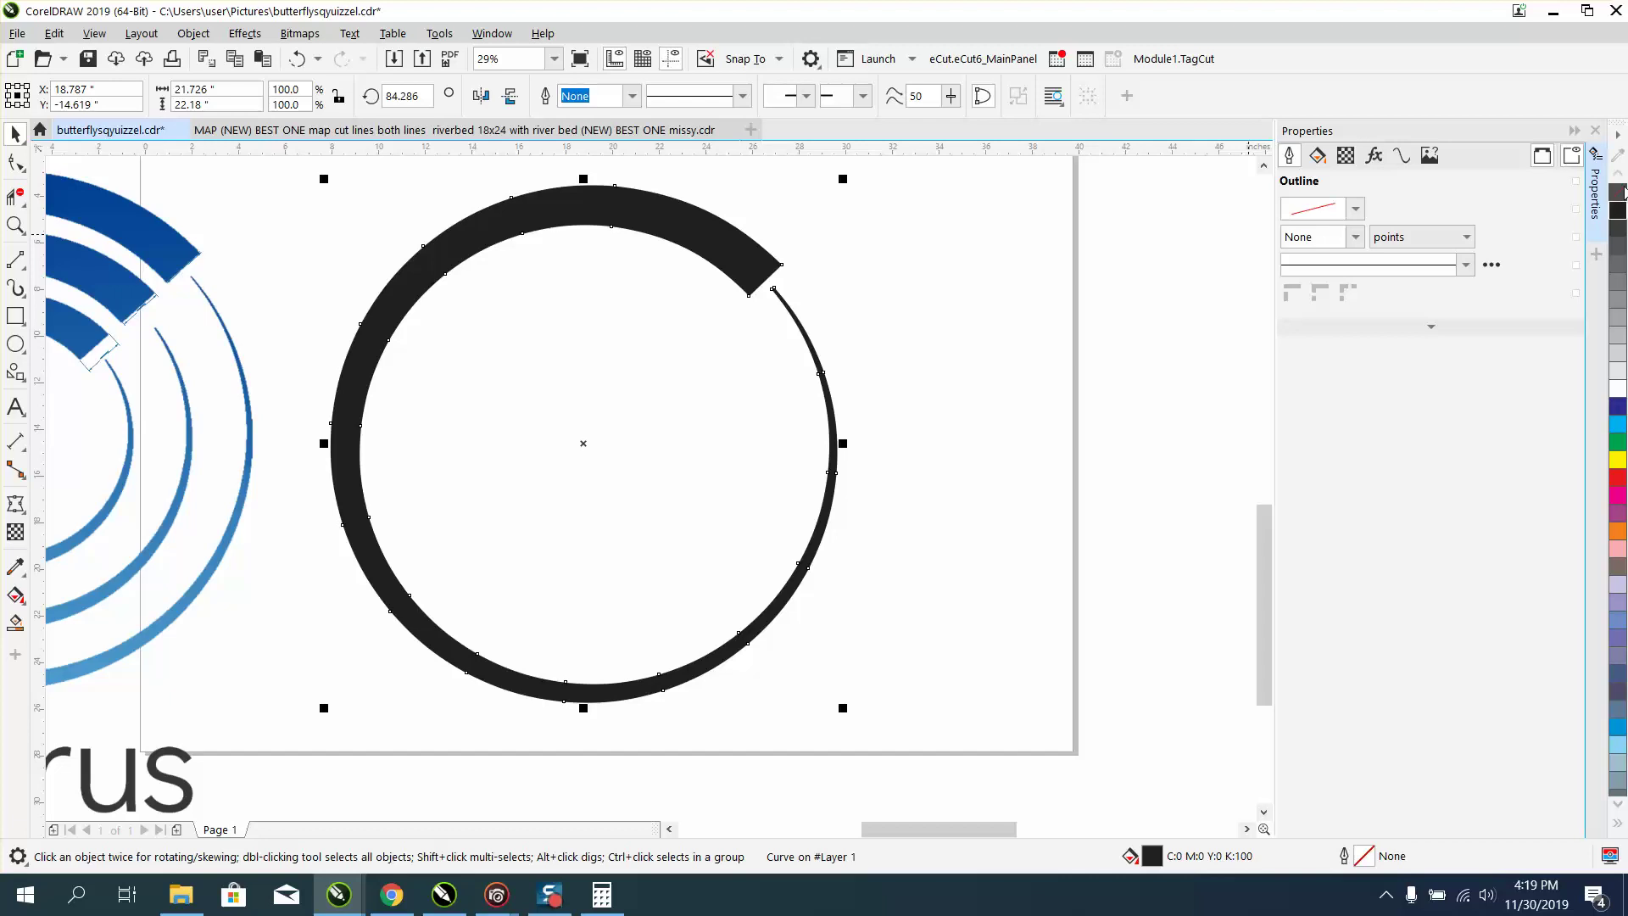
click(1018, 210)
scroll(877, 252, down, 2)
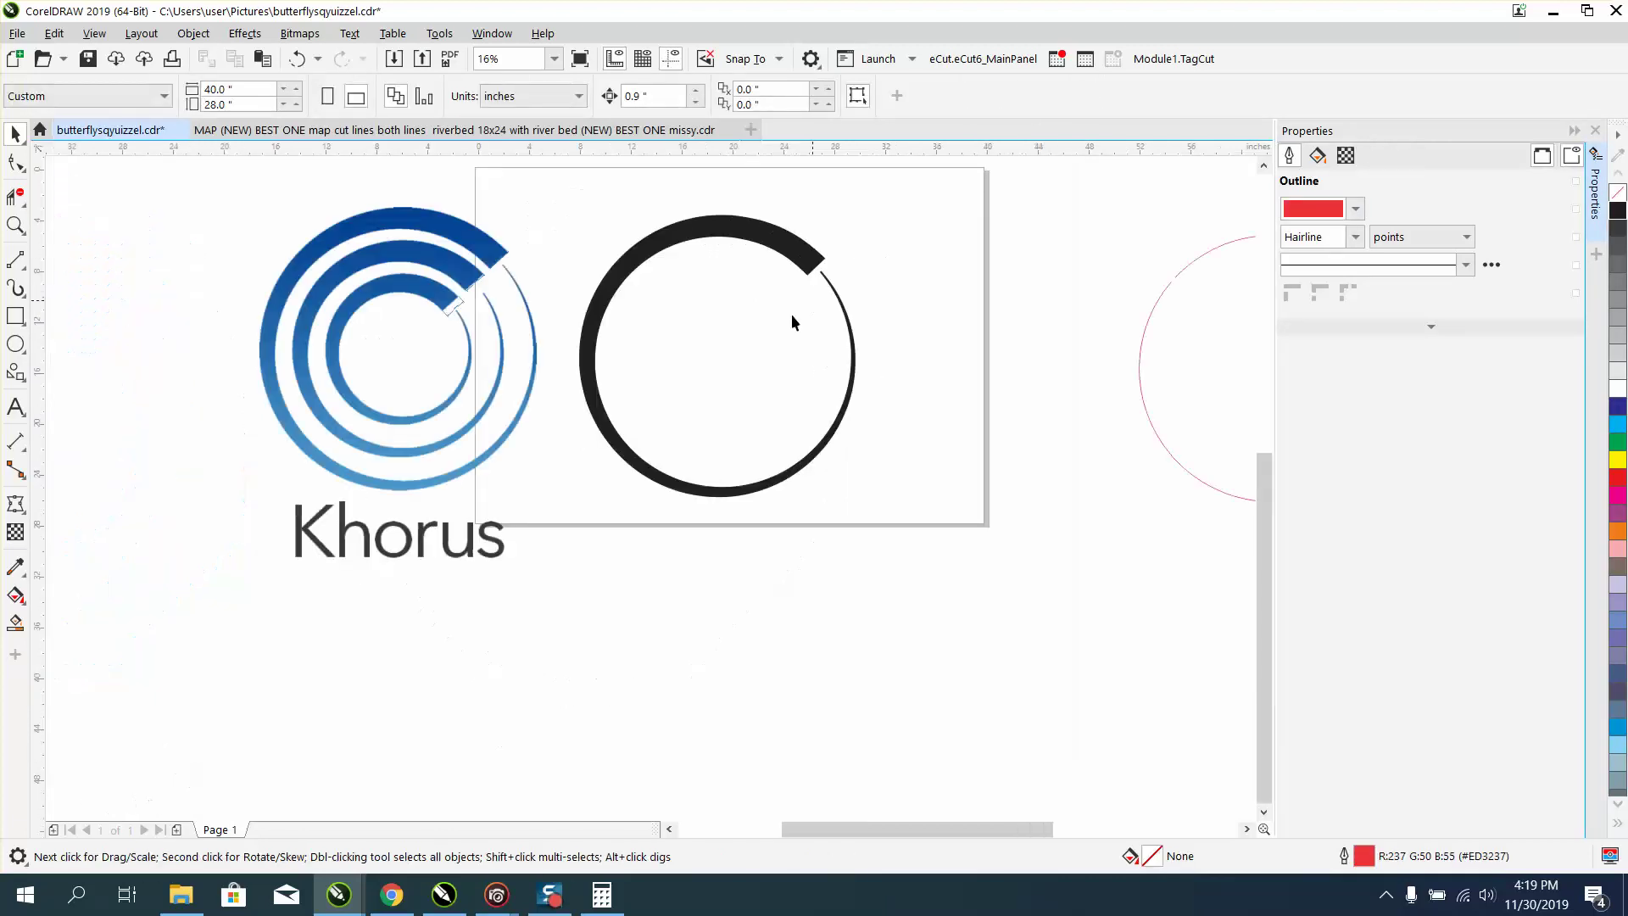